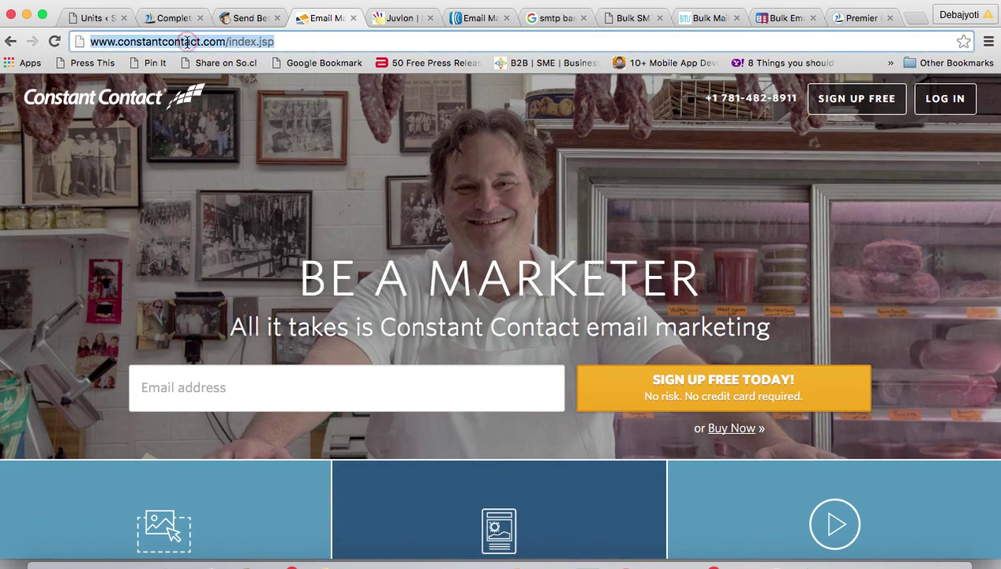
- Browse the Juvlon, AWeber, smtp search results, Instant Bulk SMTP, Bulk Mail Server and Crux Mailer tabs
{"action": "left_click", "coordinate": [402, 19]}
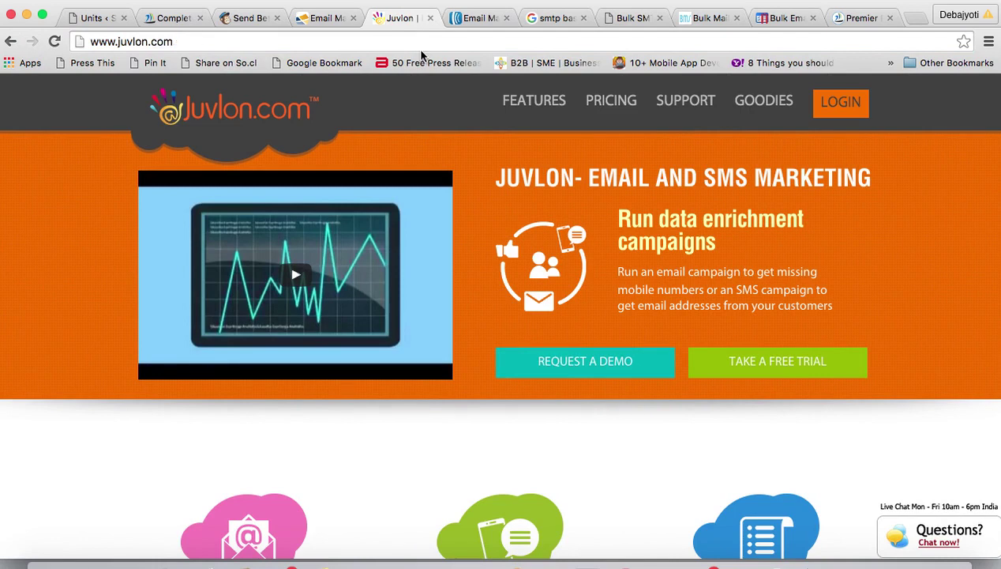
{"action": "left_click", "coordinate": [479, 18]}
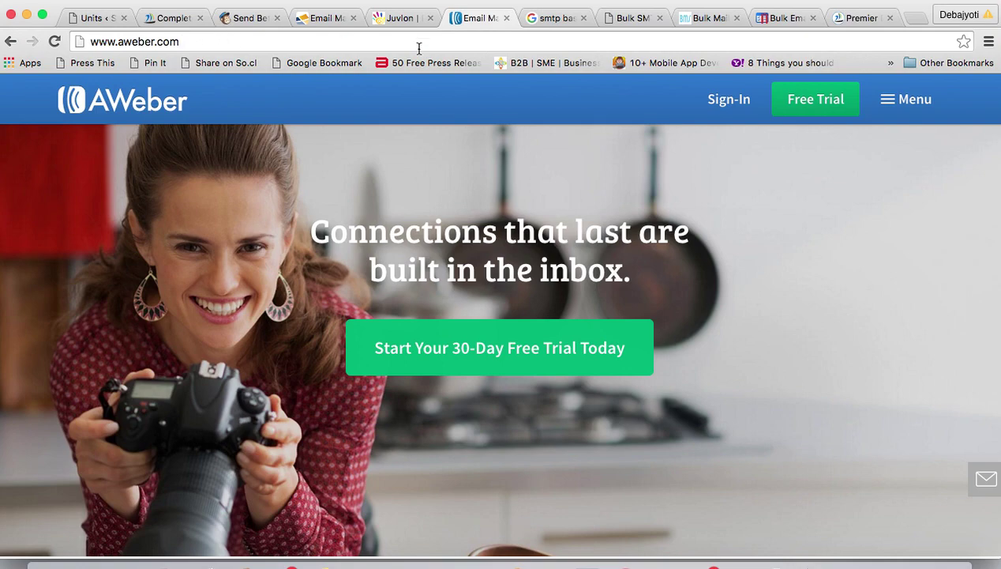
{"action": "left_click", "coordinate": [551, 19]}
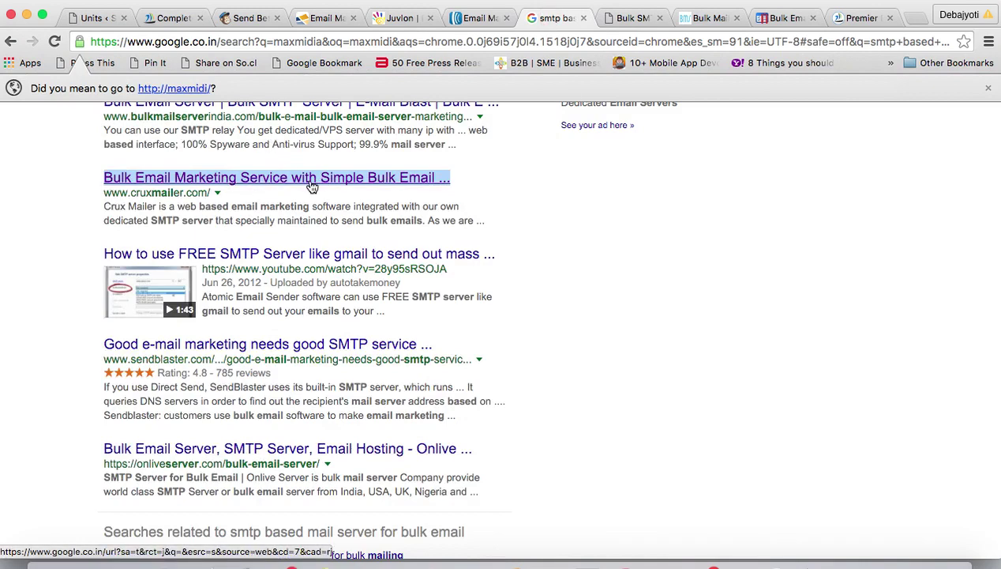
{"action": "left_click", "coordinate": [625, 17]}
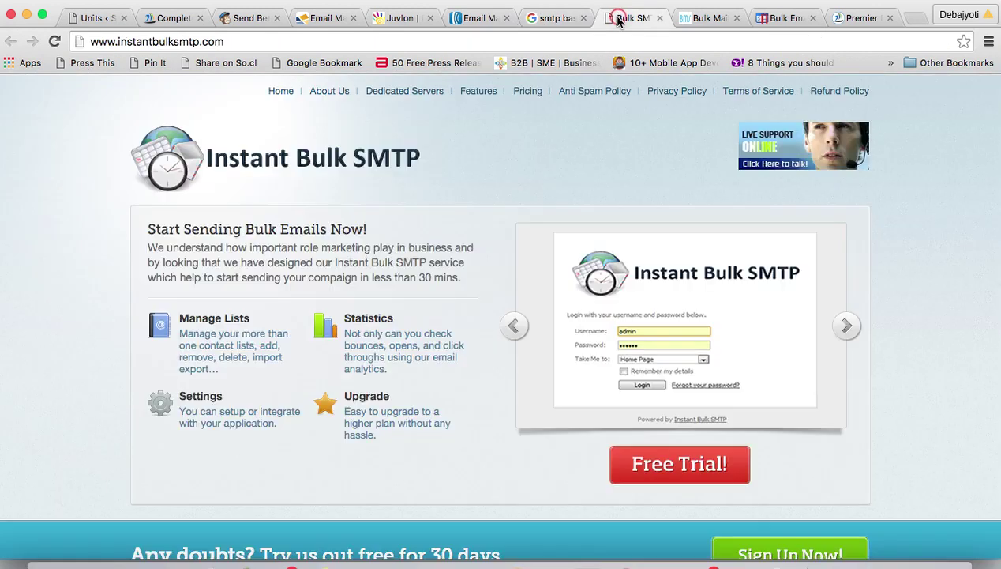
{"action": "left_click", "coordinate": [231, 41]}
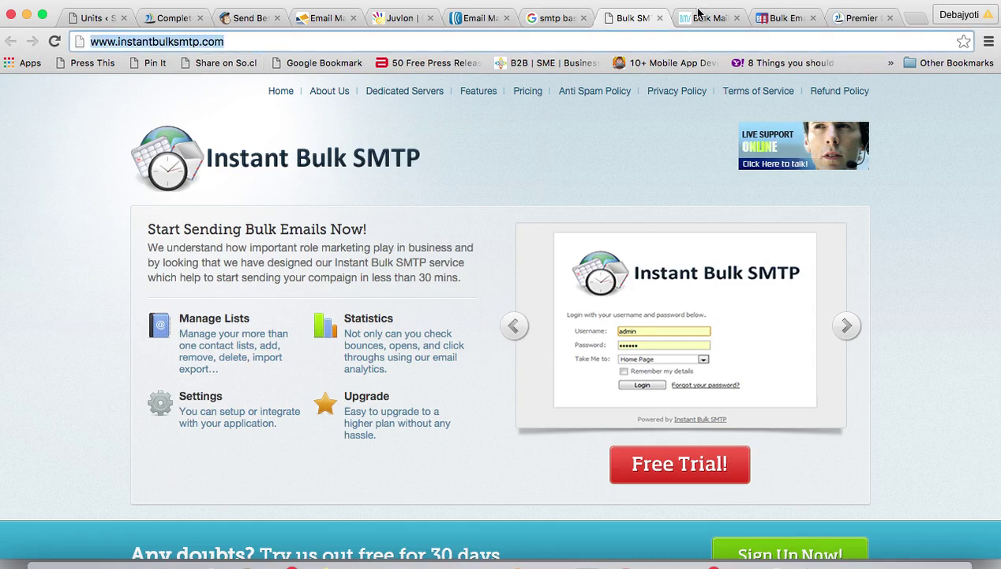
{"action": "left_click", "coordinate": [702, 17]}
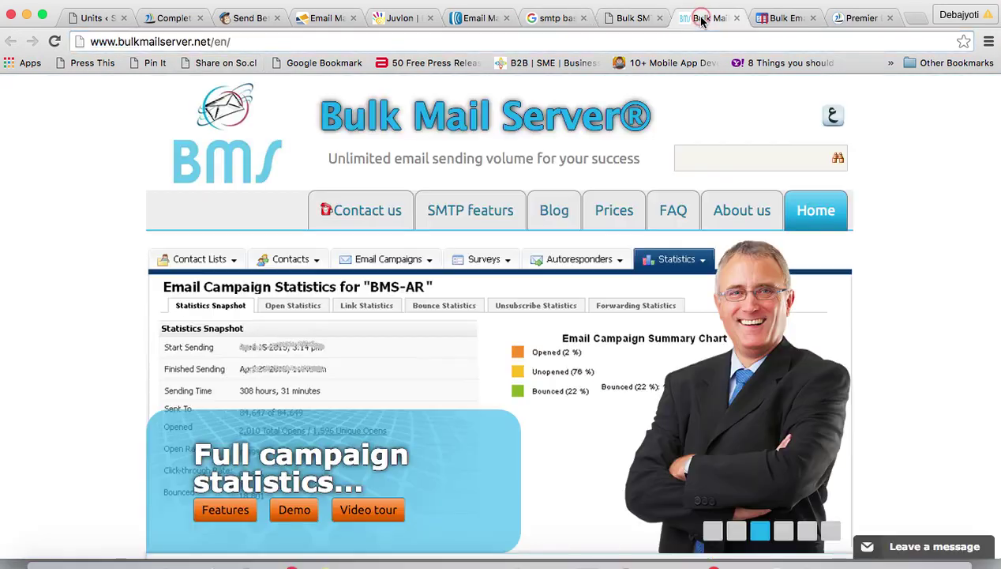
{"action": "left_click", "coordinate": [233, 42]}
{"action": "left_click", "coordinate": [780, 17]}
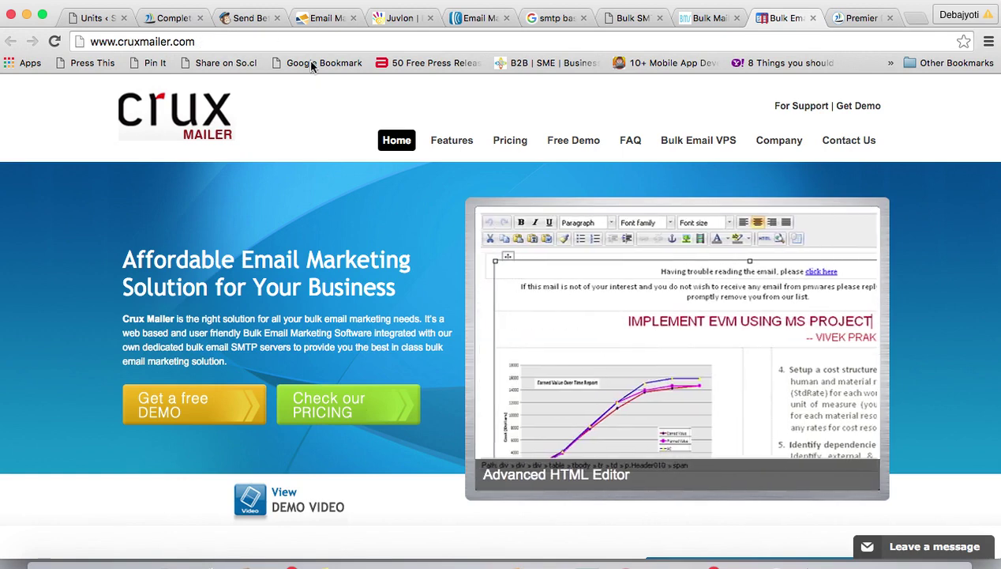
{"action": "left_click", "coordinate": [313, 24]}
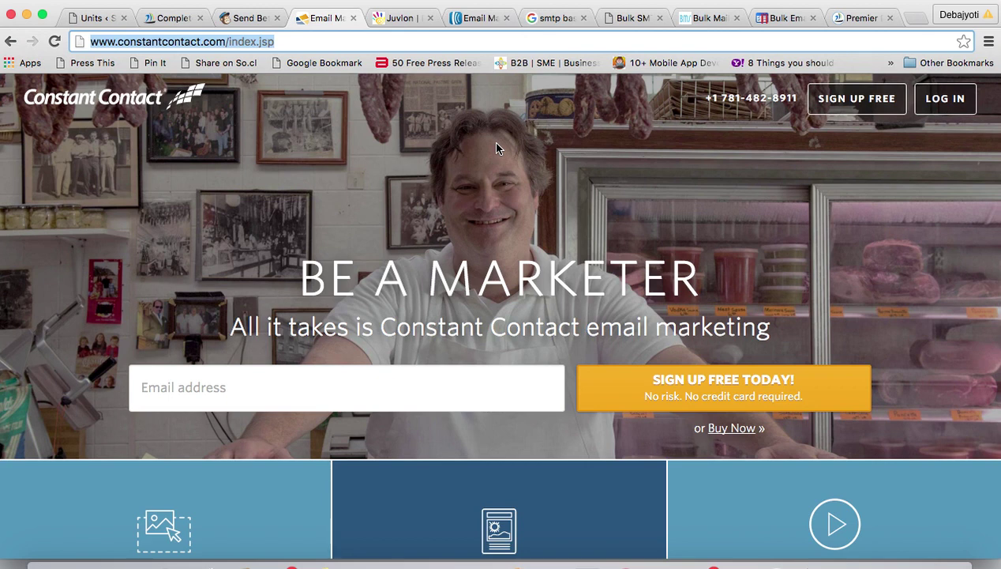
{"action": "left_click", "coordinate": [856, 19]}
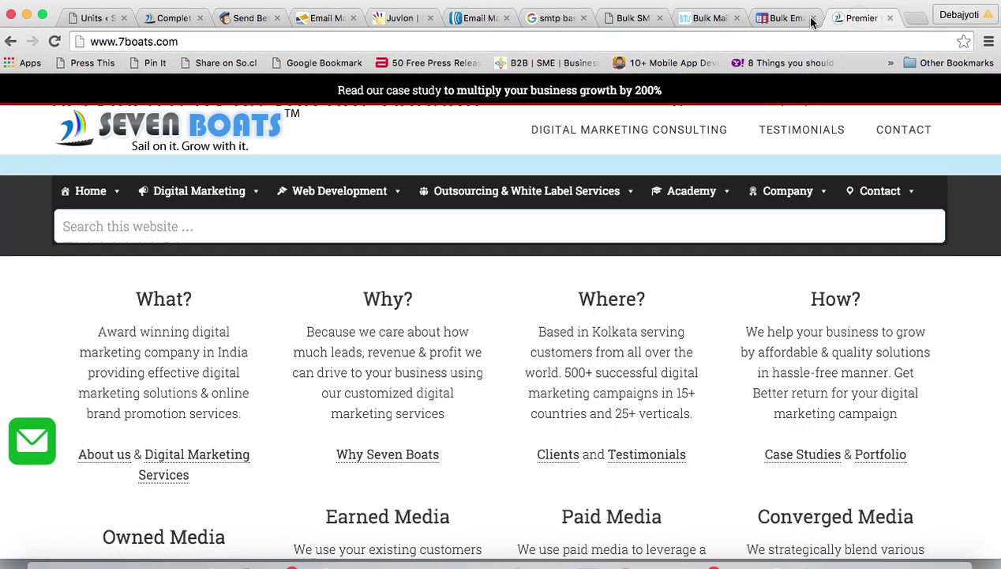
{"action": "left_click", "coordinate": [180, 42]}
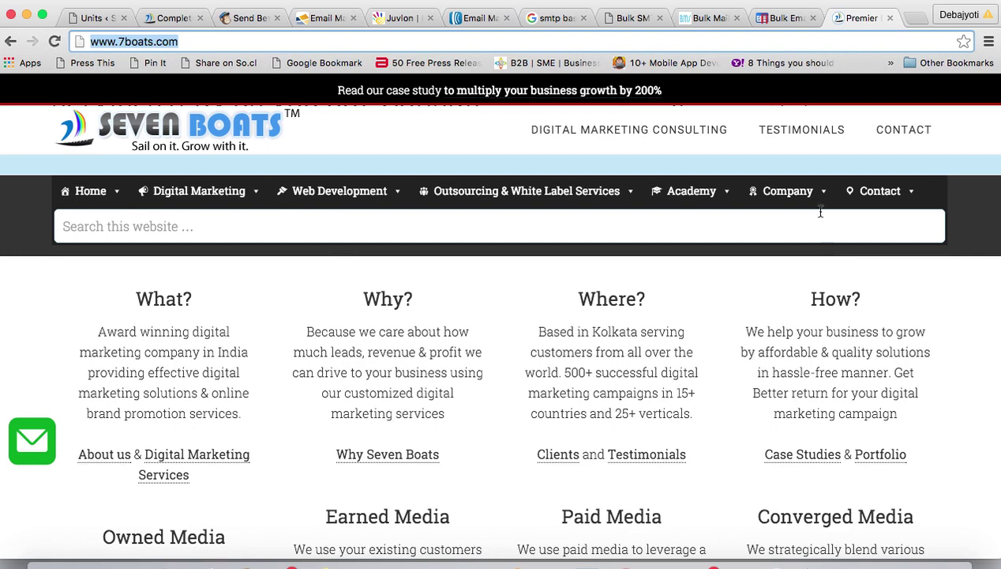
{"action": "mouse_move", "coordinate": [818, 198]}
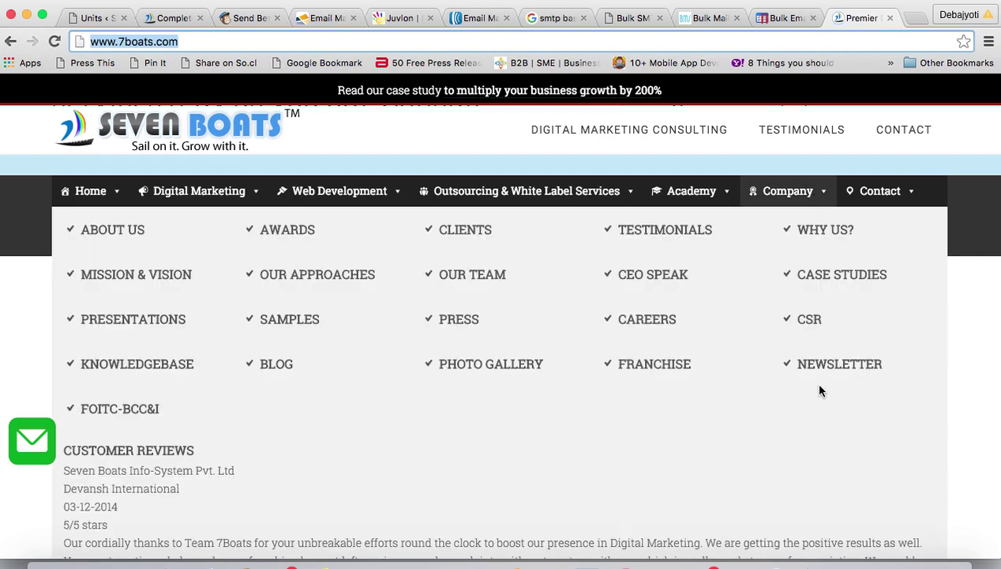
{"action": "left_click", "coordinate": [838, 369]}
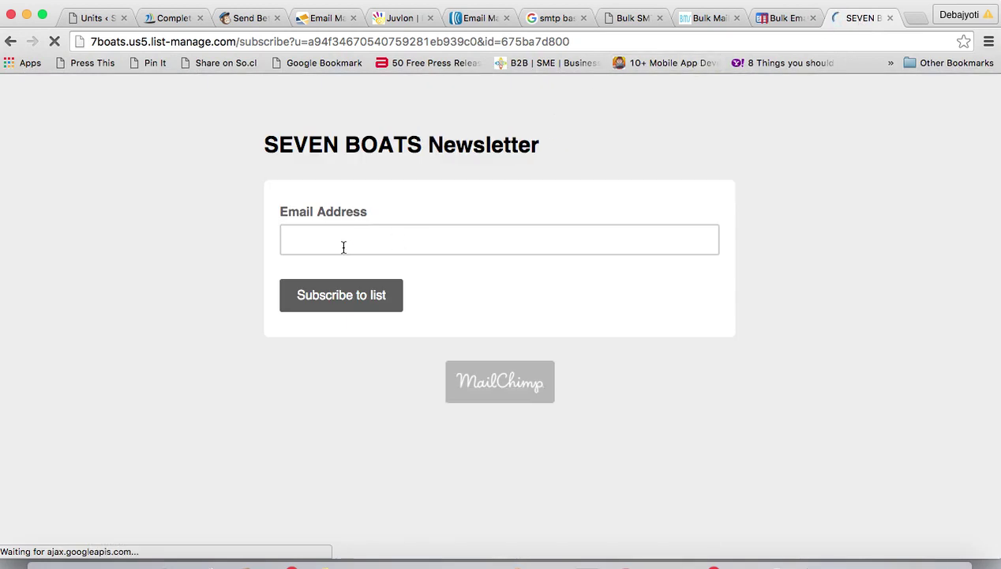
{"action": "left_click", "coordinate": [342, 245]}
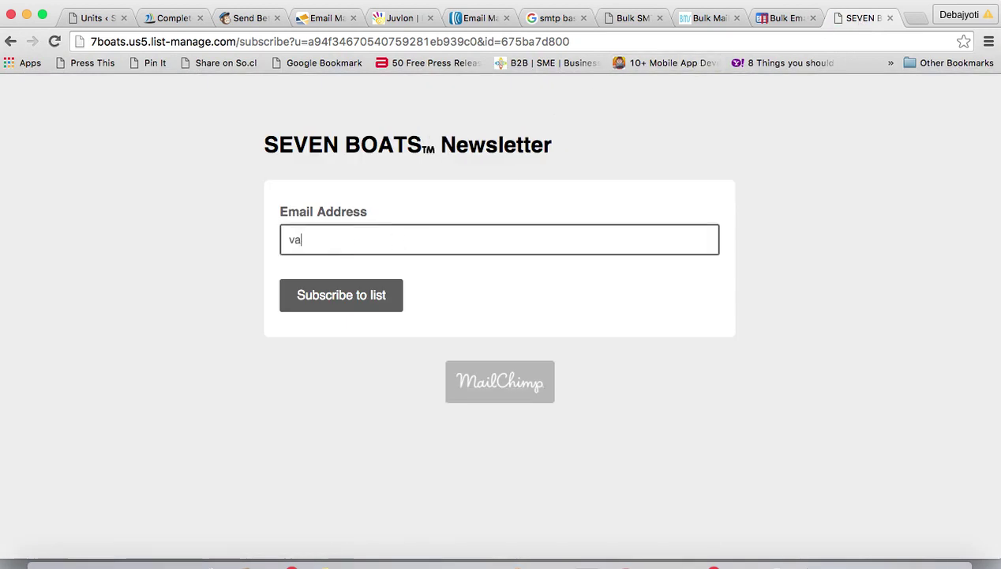
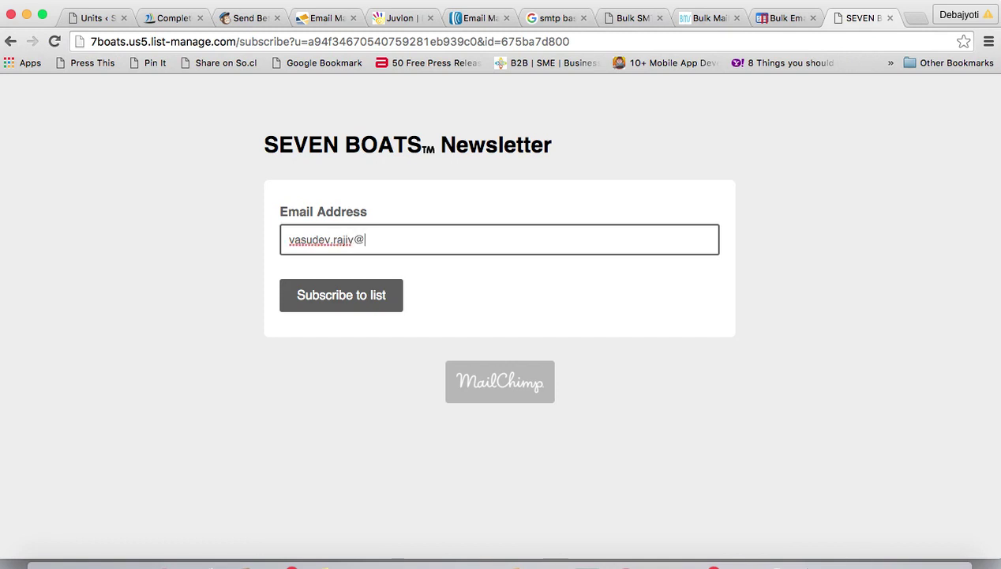
{"action": "left_click", "coordinate": [320, 297]}
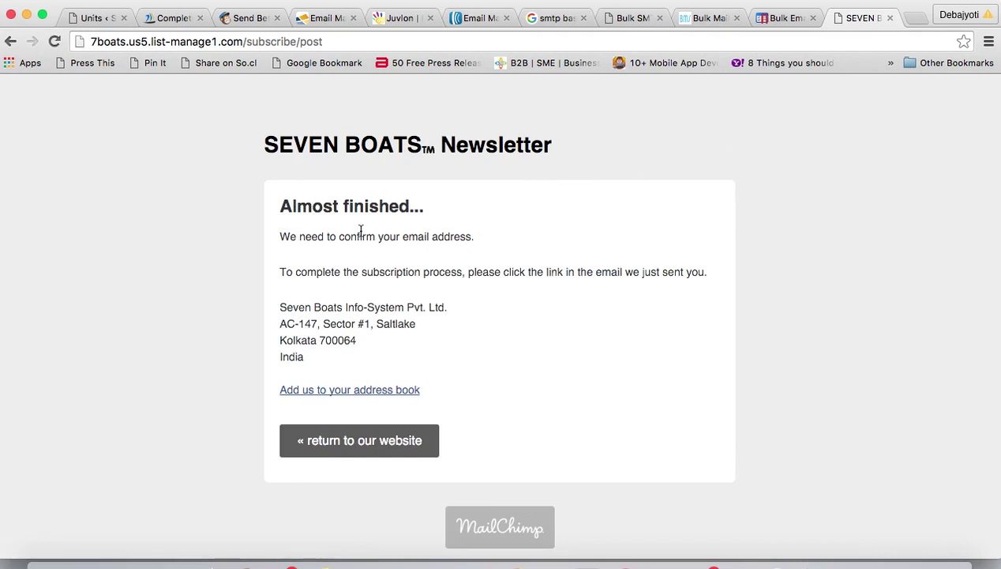
- Highlight the 'Almost finished...' confirmation lines and Newsletter title, then return to Constant Contact
{"action": "left_click_drag", "start_coordinate": [282, 207], "coordinate": [424, 207]}
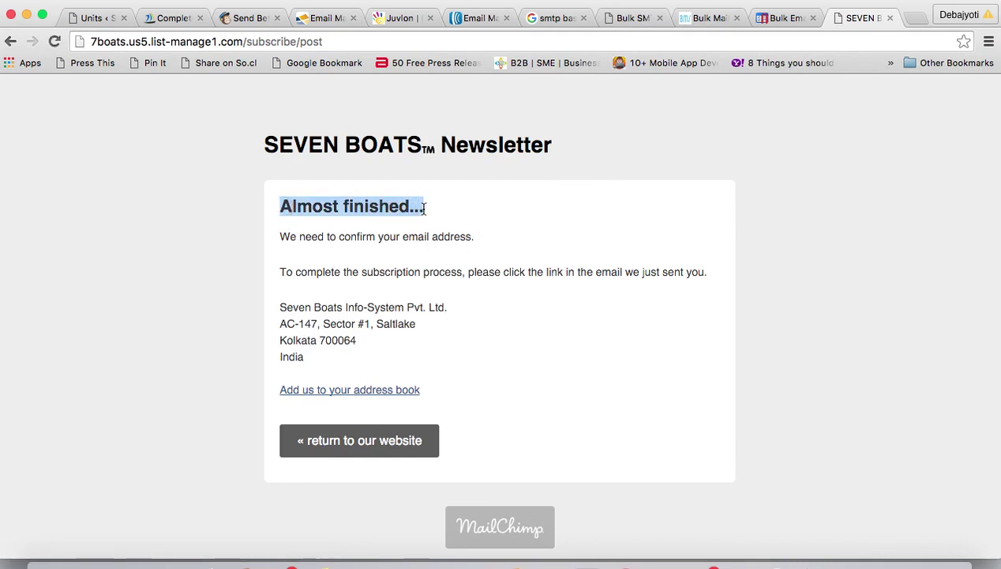
{"action": "left_click_drag", "start_coordinate": [283, 237], "coordinate": [433, 236]}
{"action": "left_click_drag", "start_coordinate": [277, 273], "coordinate": [518, 274]}
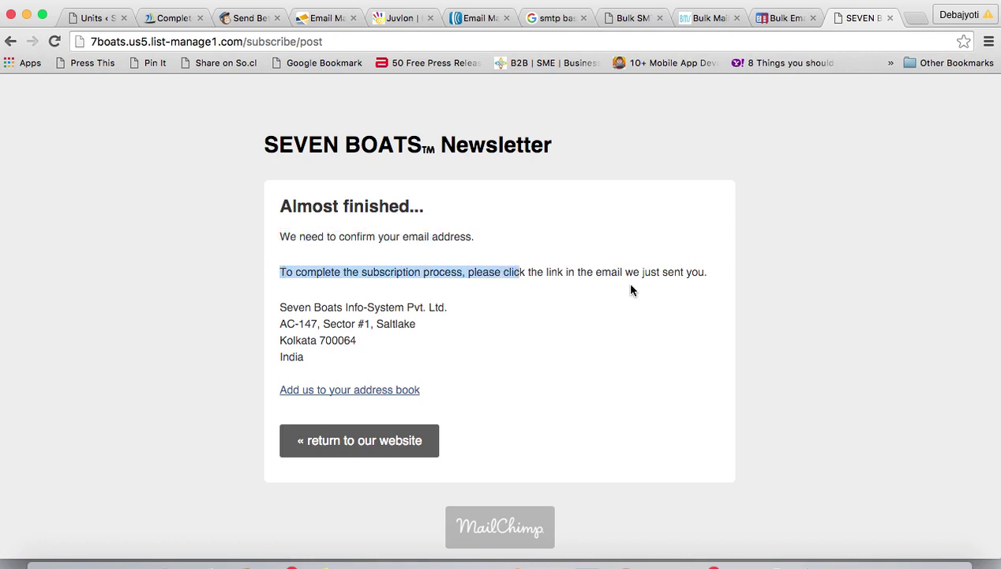
{"action": "left_click_drag", "start_coordinate": [601, 271], "coordinate": [704, 274]}
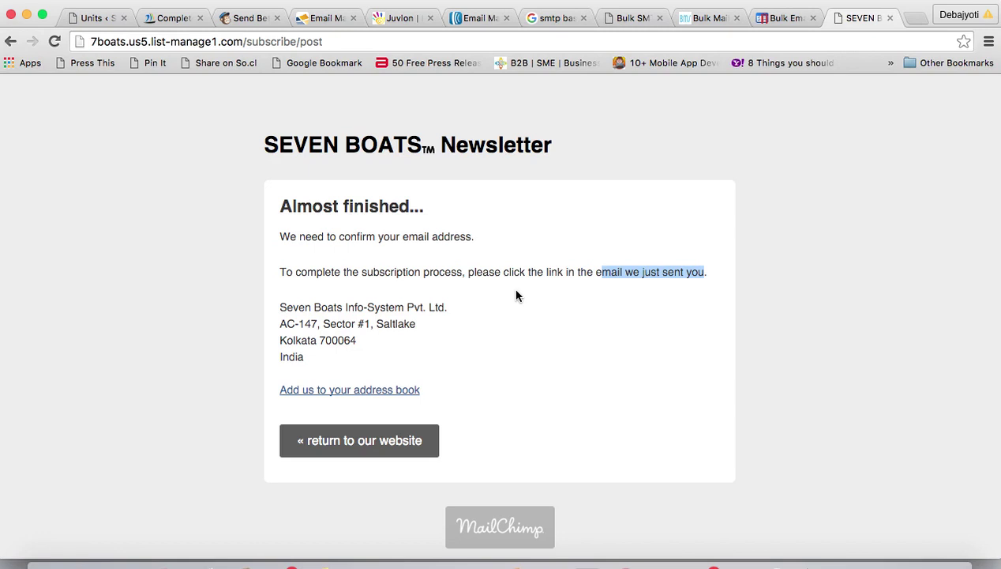
{"action": "left_click", "coordinate": [263, 146]}
{"action": "left_click_drag", "start_coordinate": [263, 147], "coordinate": [552, 141]}
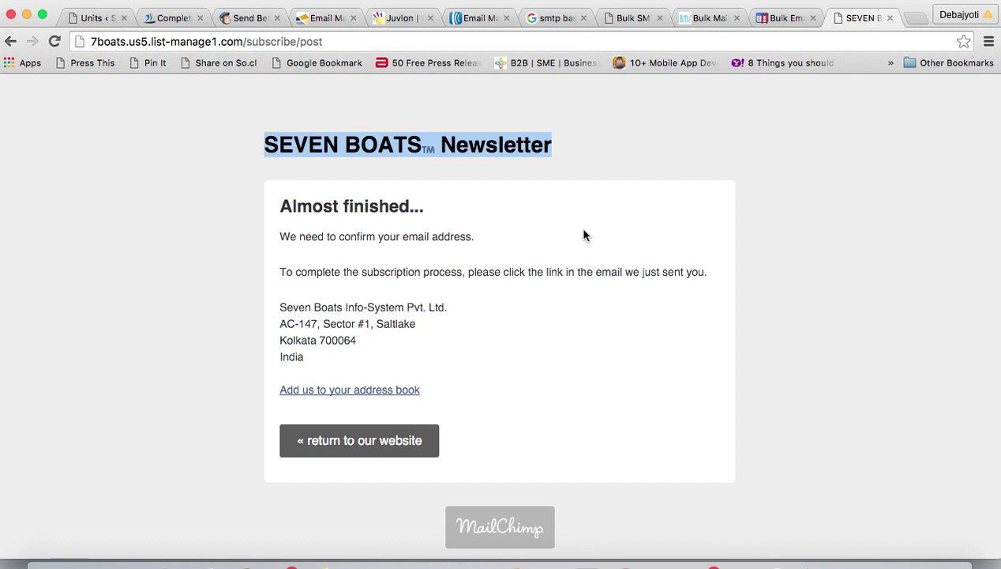
{"action": "left_click", "coordinate": [311, 21]}
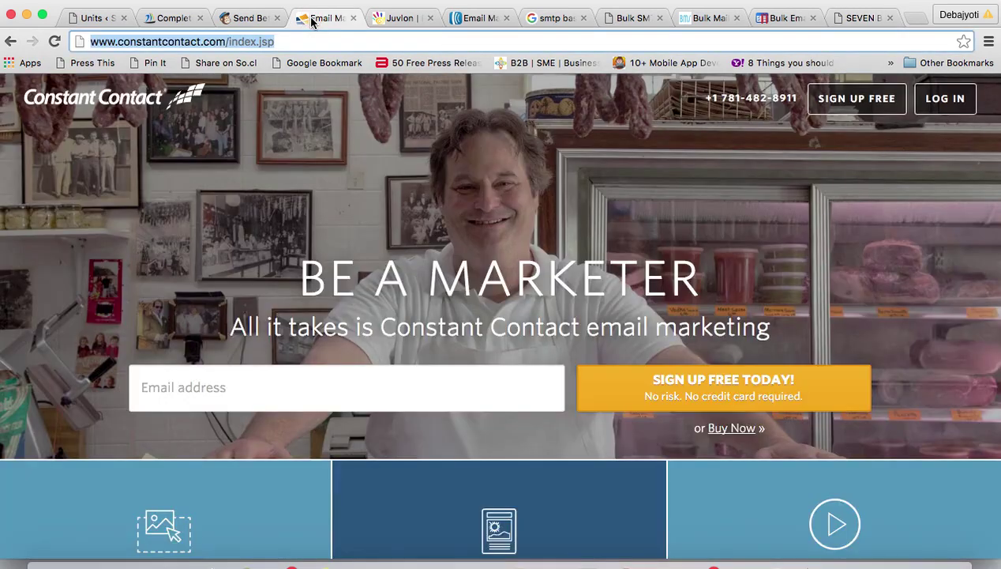
- View the MailChimp 'Send Better Email' homepage, then return to the SEVEN BOATS tab
{"action": "left_click", "coordinate": [246, 20]}
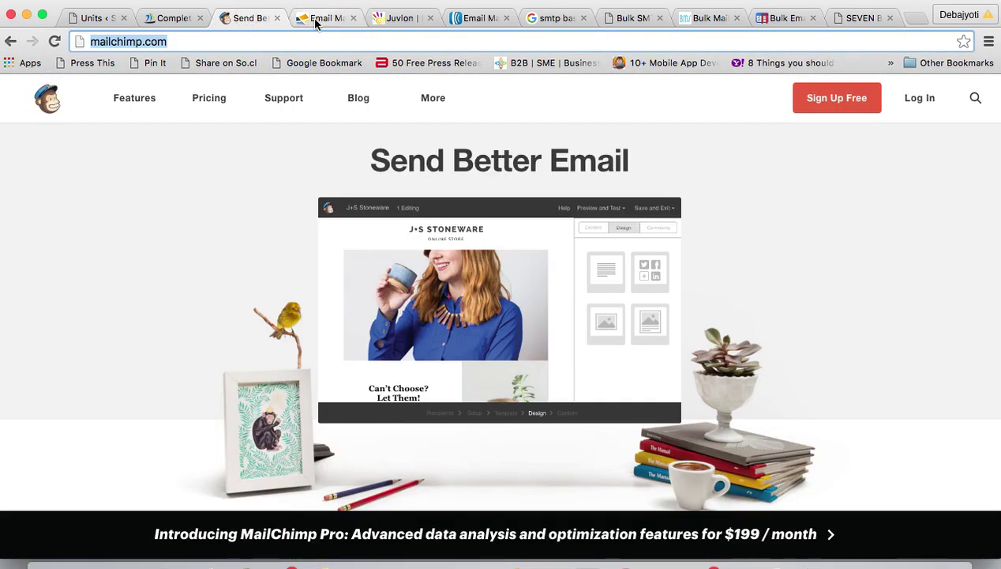
{"action": "left_click", "coordinate": [839, 25]}
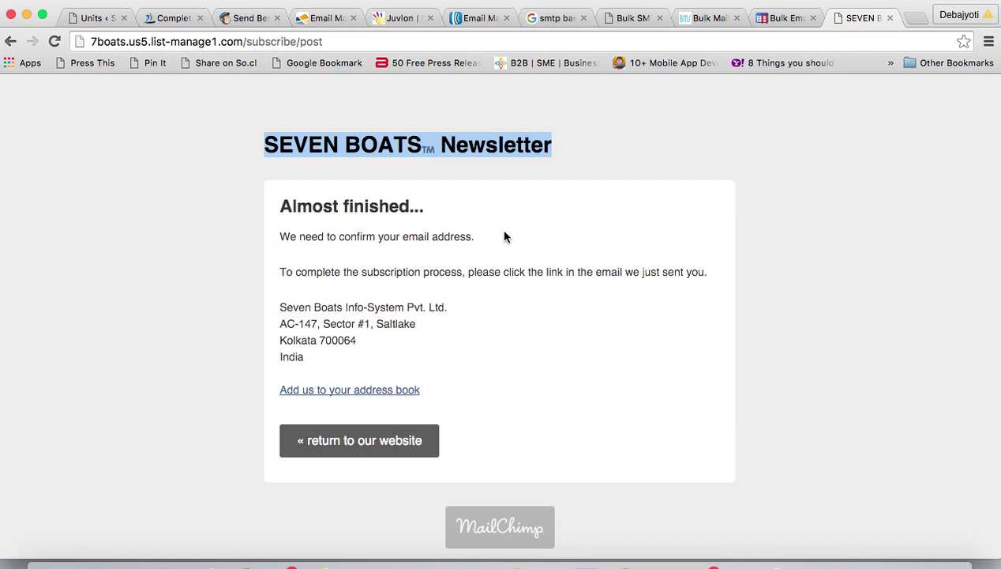
- Highlight the company's postal address block, then switch to Crux Mailer and back
{"action": "left_click", "coordinate": [282, 310]}
{"action": "left_click_drag", "start_coordinate": [281, 310], "coordinate": [358, 355]}
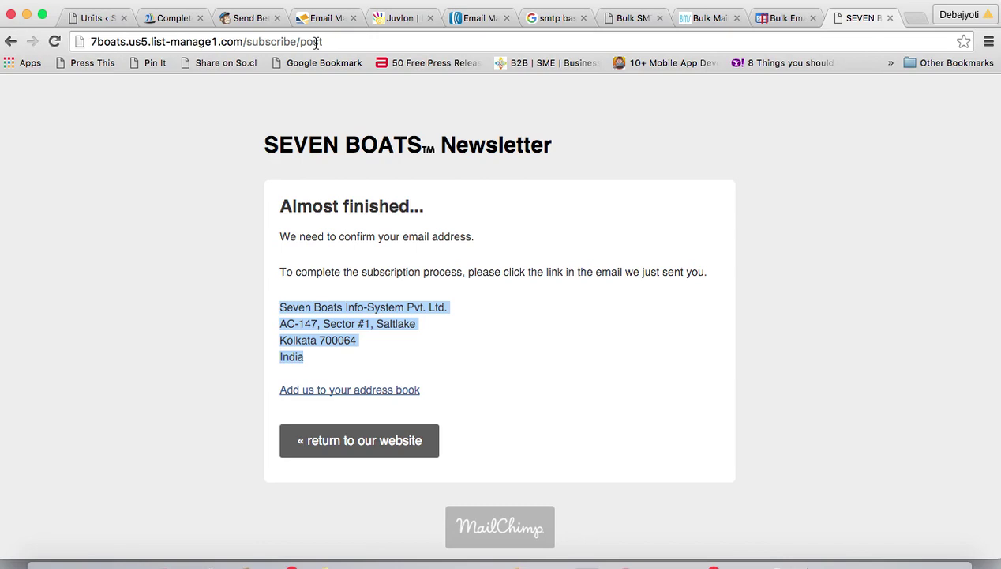
{"action": "left_click", "coordinate": [768, 19]}
{"action": "left_click", "coordinate": [857, 18]}
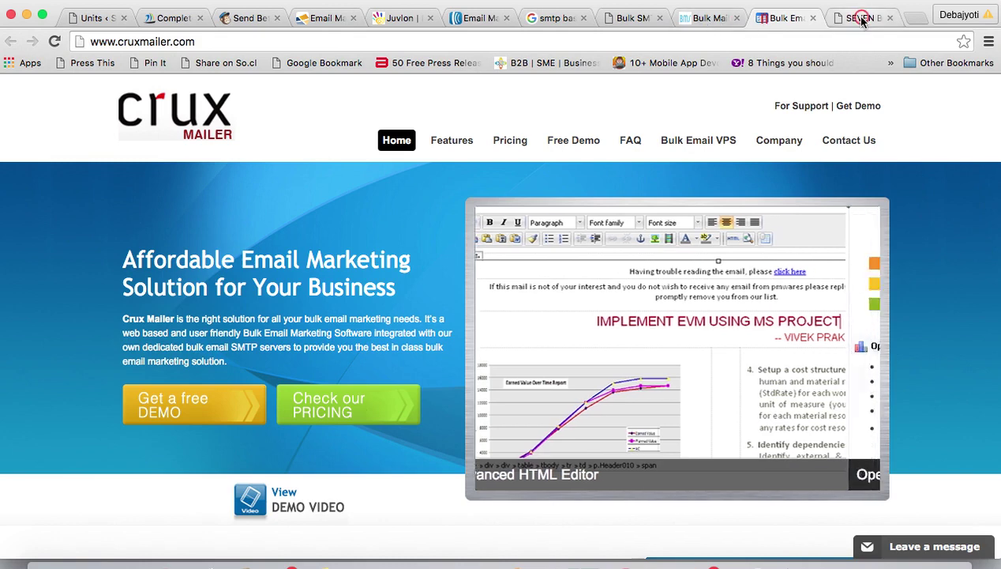
{"action": "left_click", "coordinate": [10, 41]}
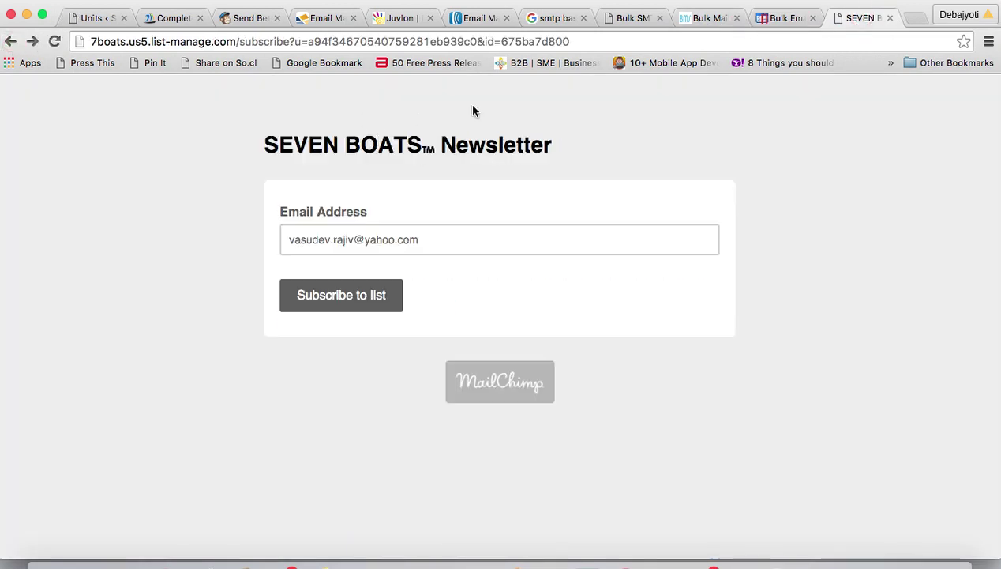
{"action": "left_click", "coordinate": [10, 42]}
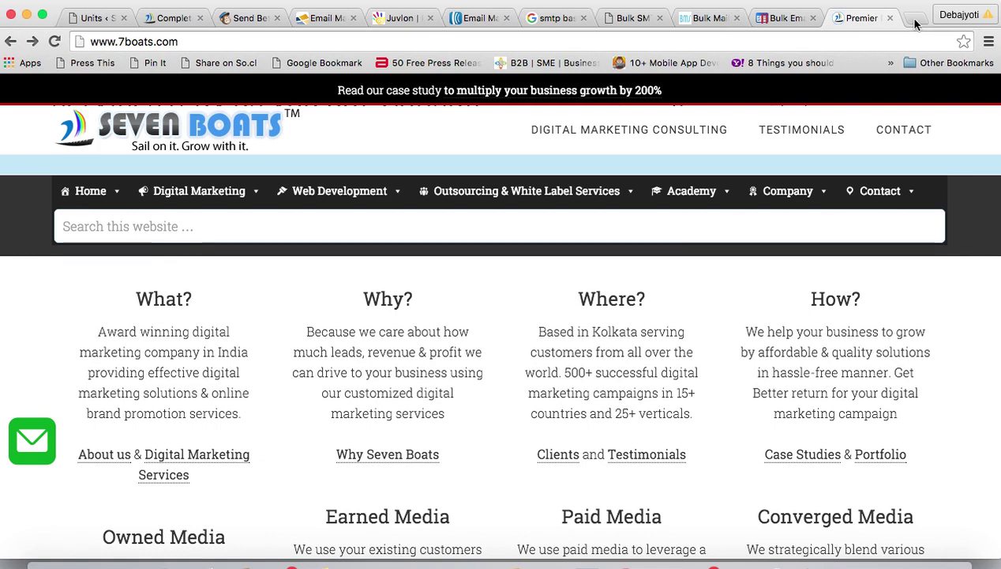
- Open a new Chrome tab with Google search and frequently visited sites like Seven Boats
{"action": "left_click", "coordinate": [914, 20]}
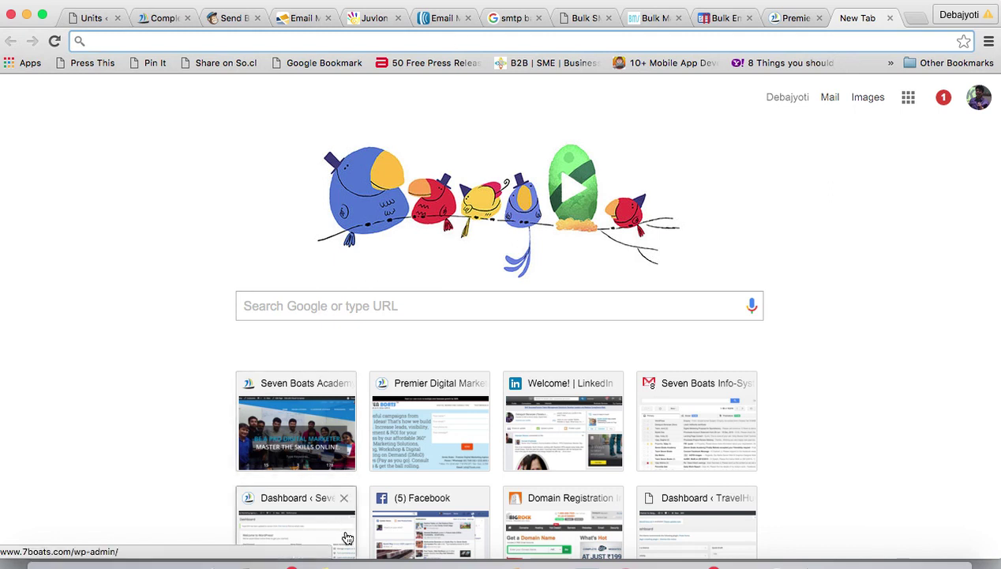
- Restore the Pages notes document, select its first line 'list/database', then minimize it again
{"action": "left_click", "coordinate": [509, 563]}
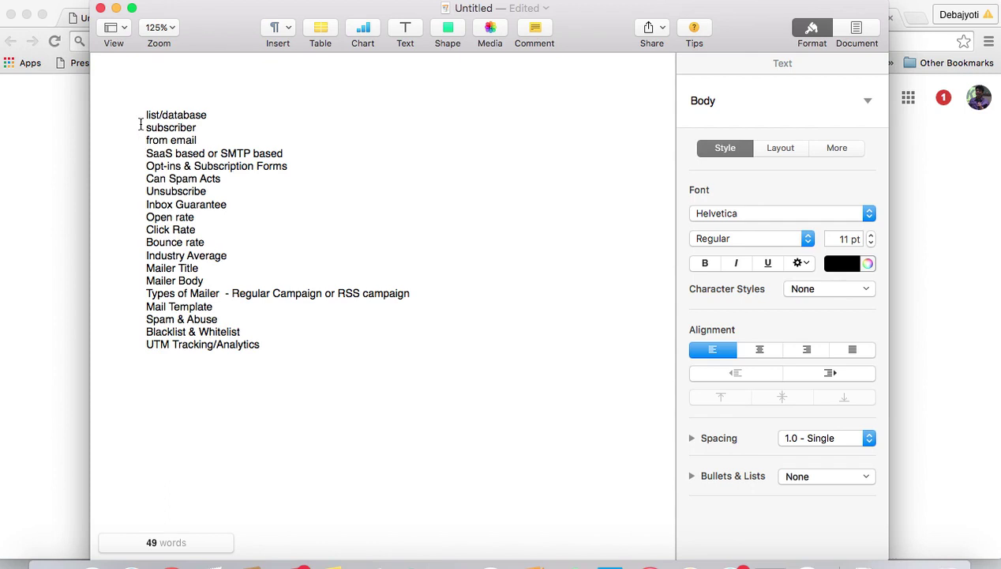
{"action": "left_click_drag", "start_coordinate": [144, 115], "coordinate": [210, 115]}
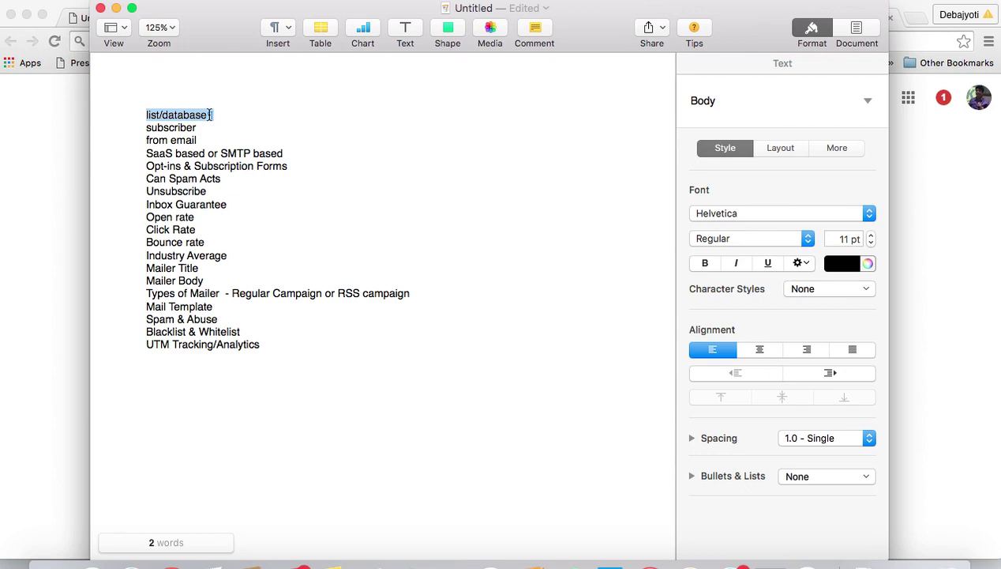
{"action": "left_click", "coordinate": [116, 8]}
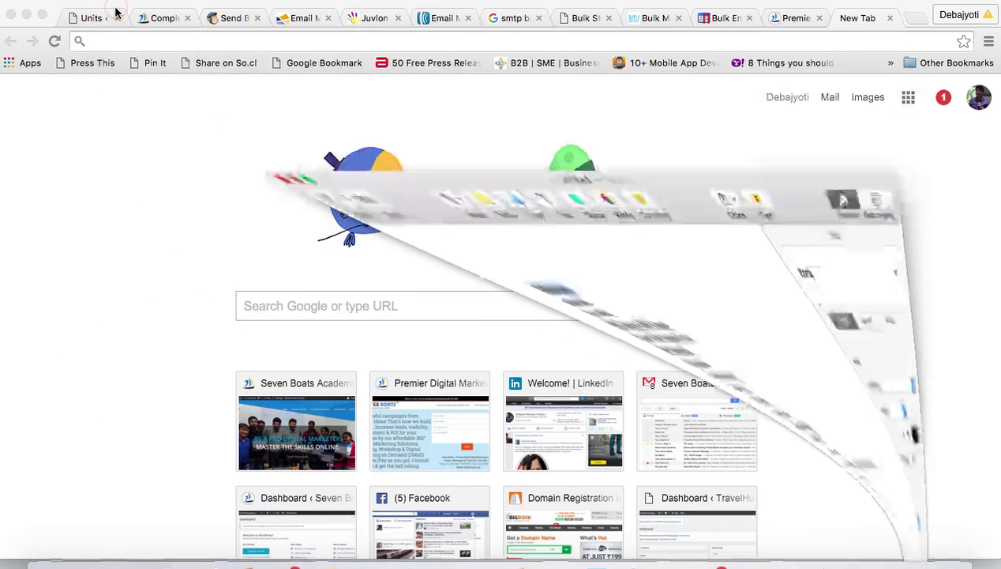
- Open the MailChimp login page and sign in with the account username and password
{"action": "left_click", "coordinate": [226, 17]}
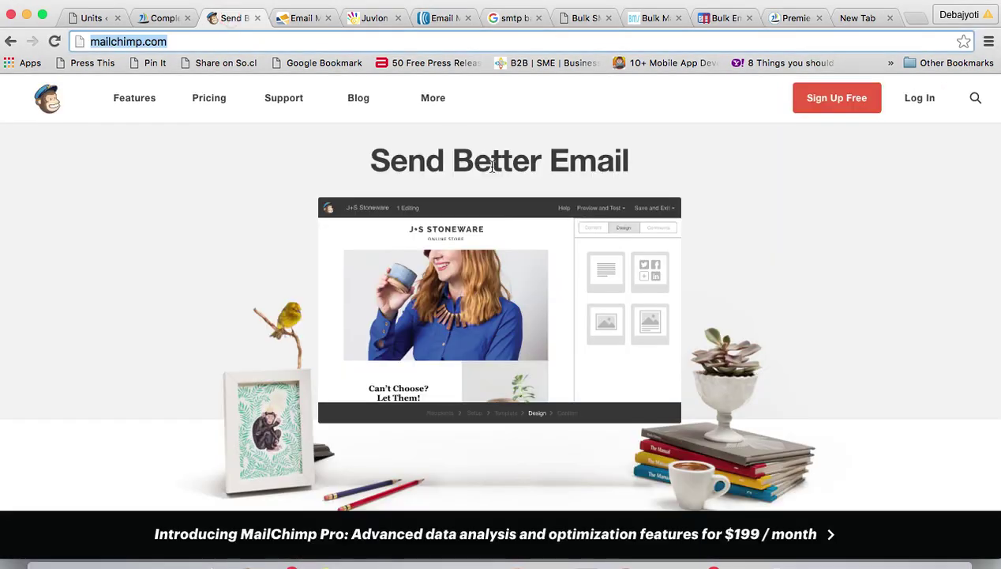
{"action": "left_click", "coordinate": [921, 99]}
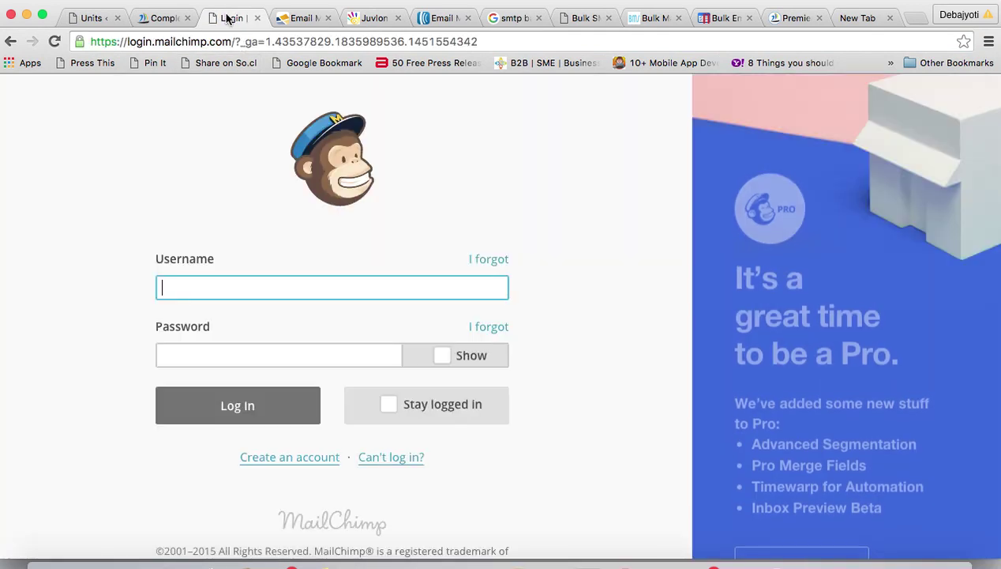
{"action": "type", "text": "7boa"}
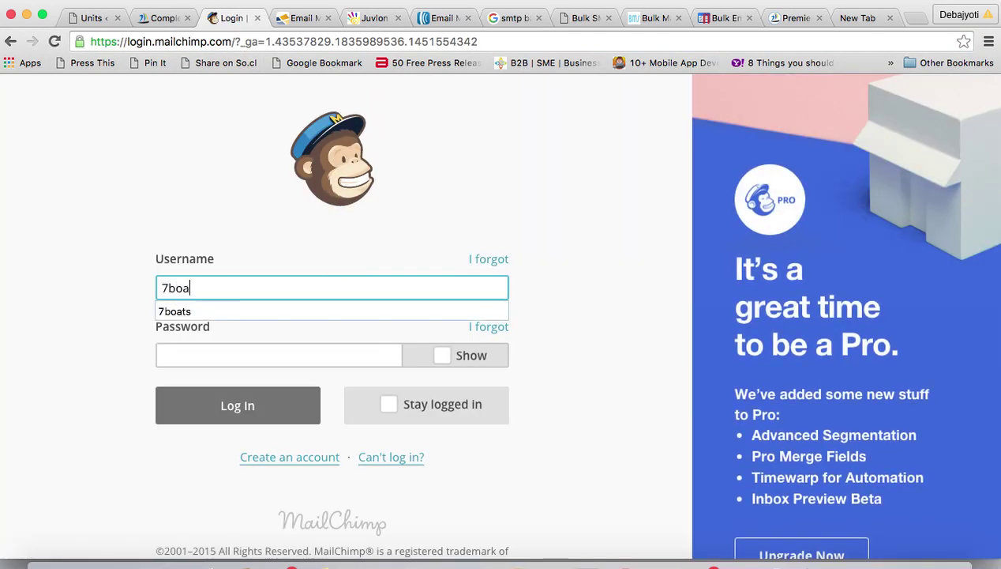
{"action": "type", "text": "ts"}
{"action": "left_click", "coordinate": [234, 345]}
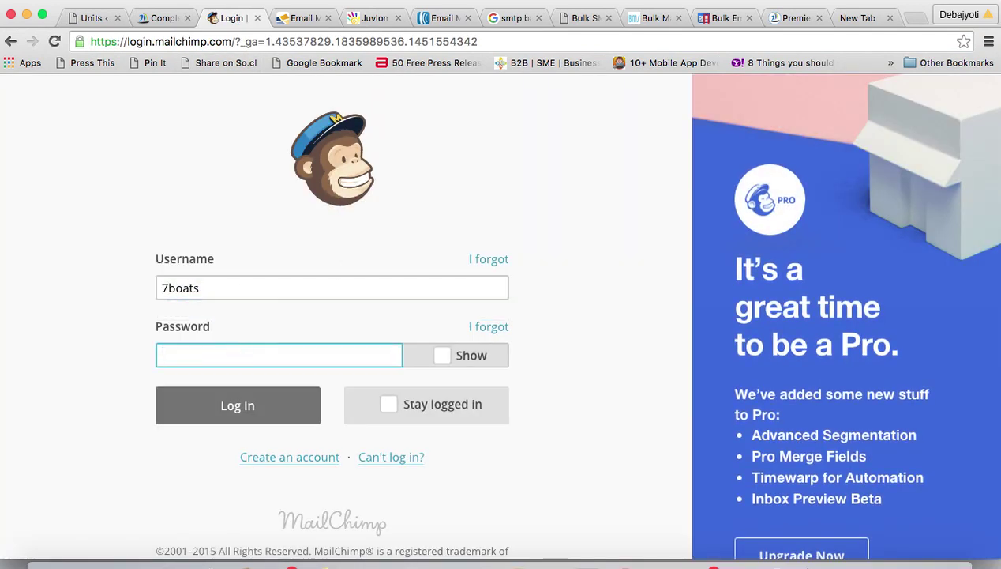
{"action": "type", "text": "••••••••••"}
{"action": "left_click", "coordinate": [240, 407]}
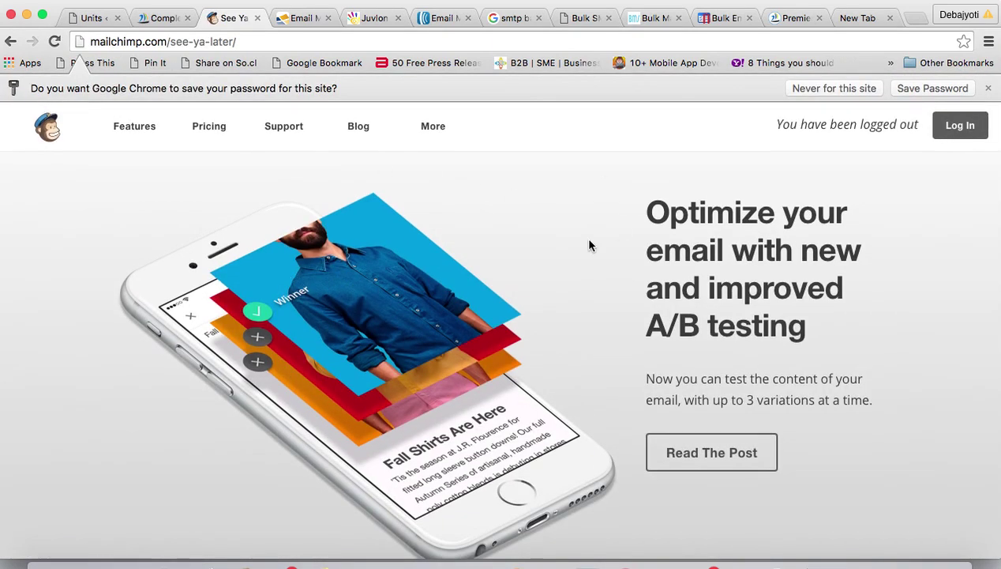
- Log in again after being logged out, reaching the Dashboard with the Seven Boats Newsletter campaign
{"action": "left_click", "coordinate": [953, 126]}
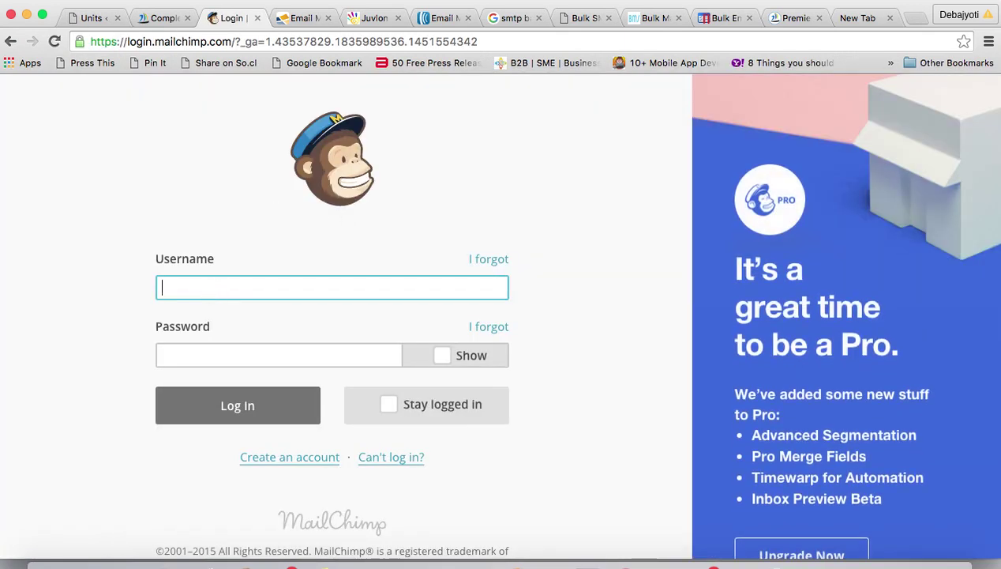
{"action": "type", "text": "7boats"}
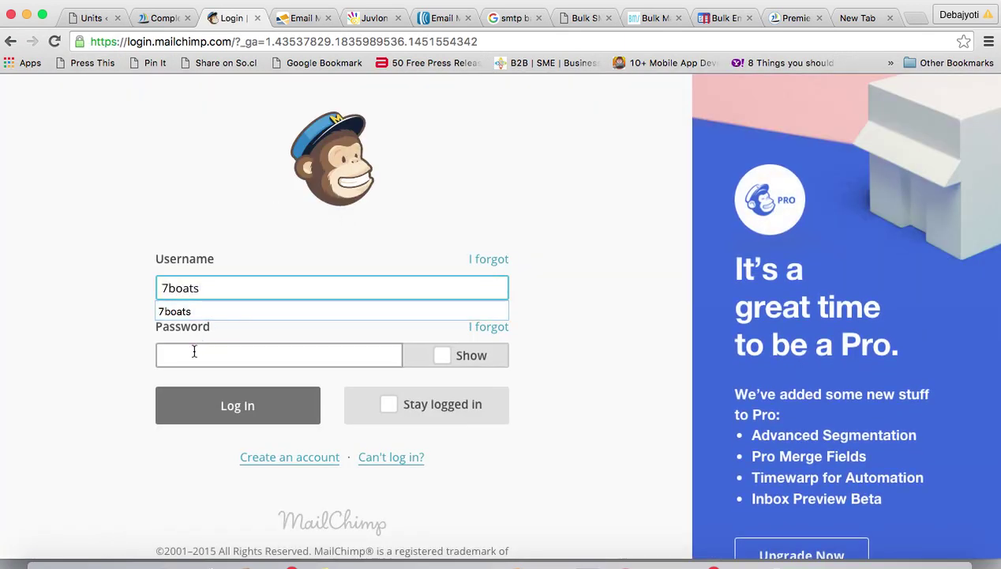
{"action": "left_click", "coordinate": [194, 354]}
{"action": "type", "text": "******"}
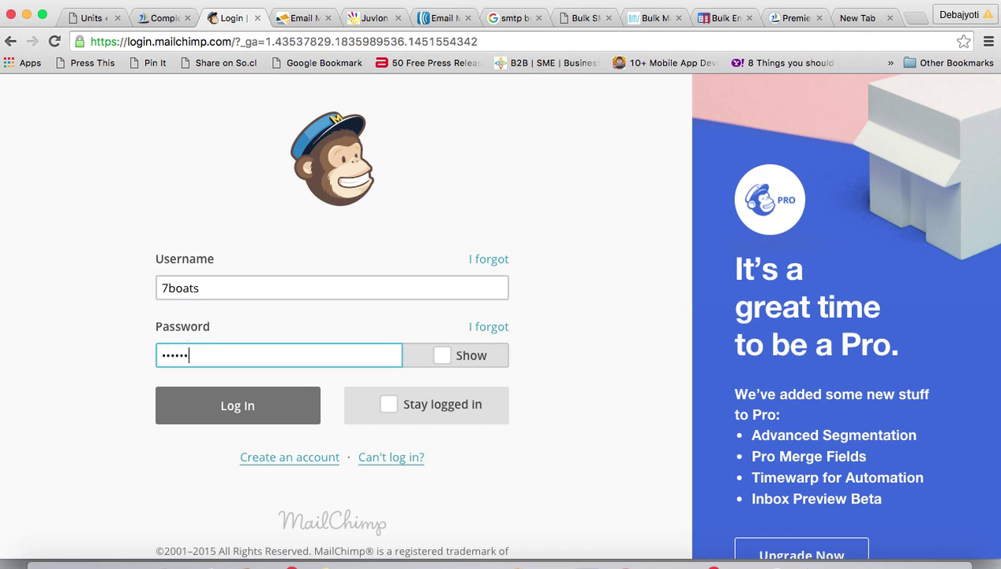
{"action": "type", "text": "****"}
{"action": "left_click", "coordinate": [226, 405]}
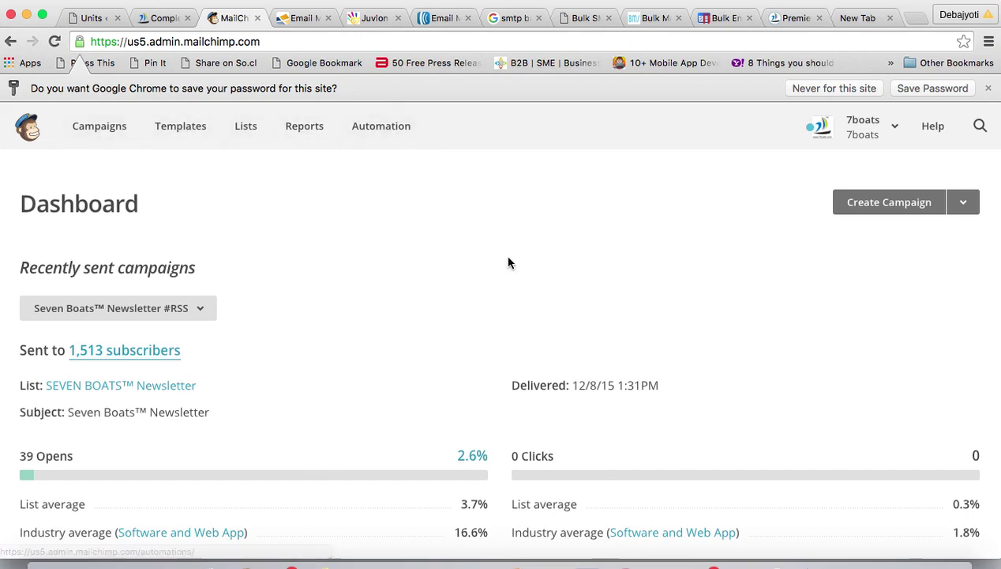
- Scroll the Dashboard to the 2.6% open rate, 0 clicks and List growth section
{"action": "scroll", "coordinate": [443, 316], "scroll_direction": "down", "scroll_amount": 3}
{"action": "scroll", "coordinate": [316, 308], "scroll_direction": "up", "scroll_amount": 2}
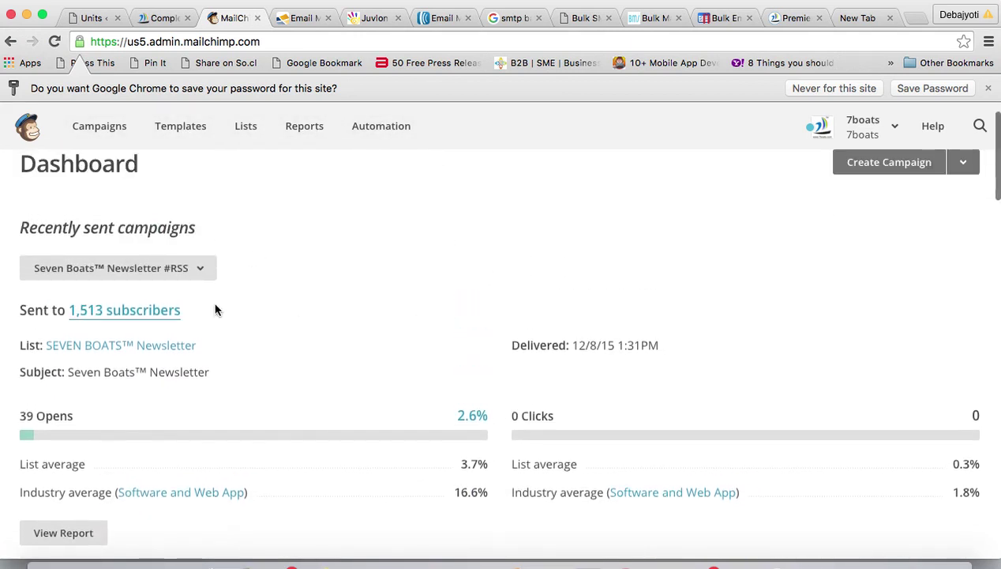
{"action": "scroll", "coordinate": [284, 315], "scroll_direction": "down", "scroll_amount": 1}
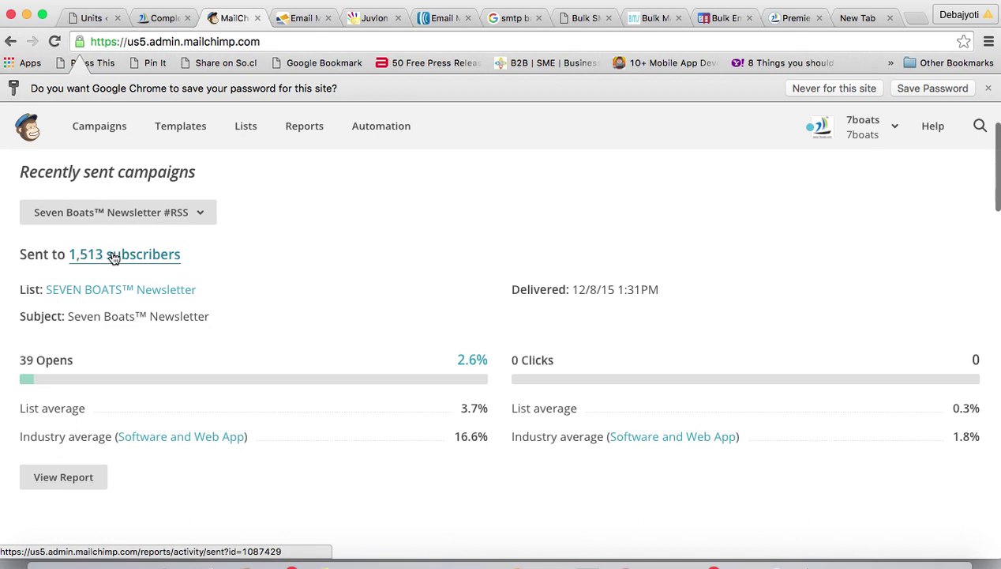
{"action": "scroll", "coordinate": [306, 297], "scroll_direction": "down", "scroll_amount": 3}
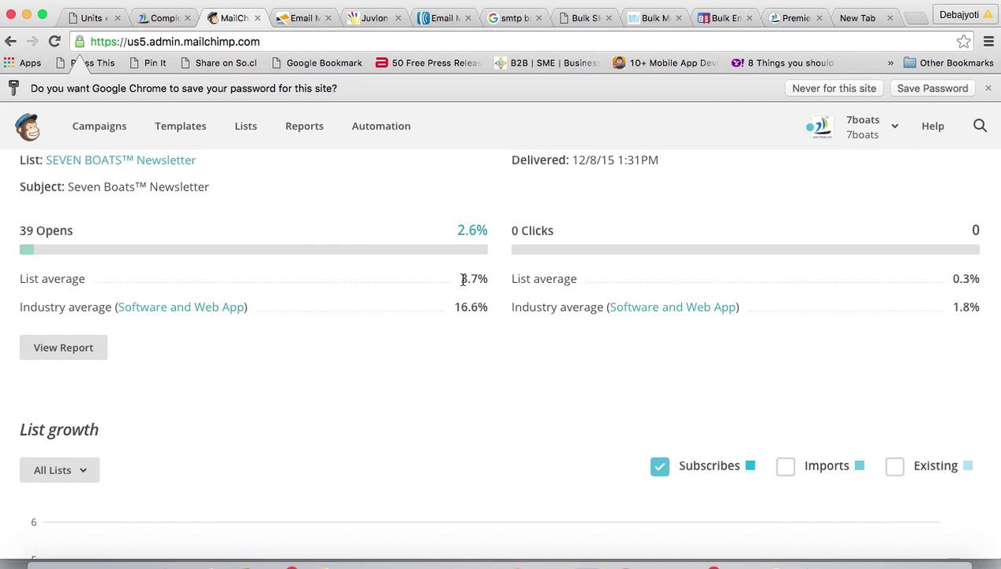
{"action": "scroll", "coordinate": [464, 280], "scroll_direction": "up", "scroll_amount": 1}
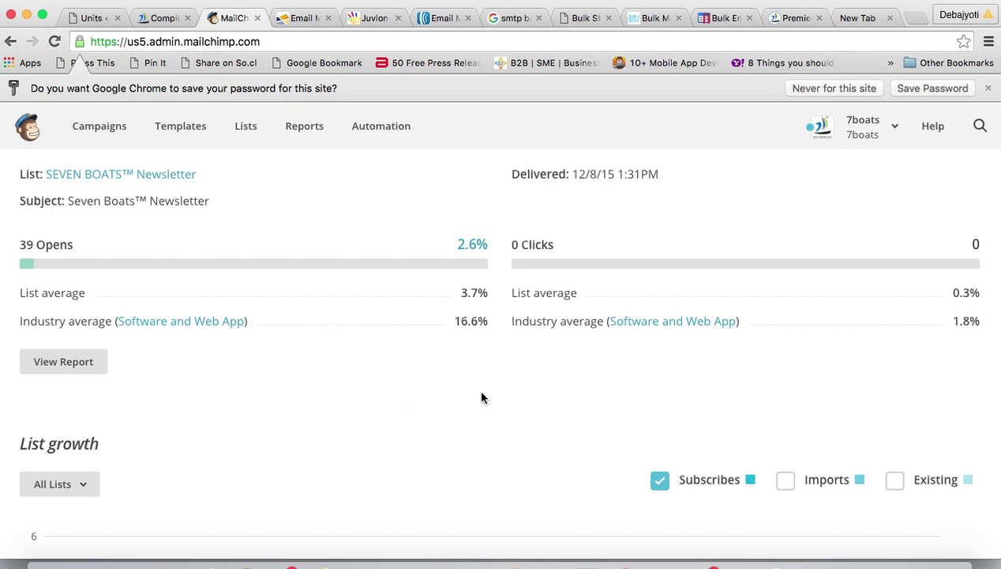
{"action": "left_click", "coordinate": [510, 566]}
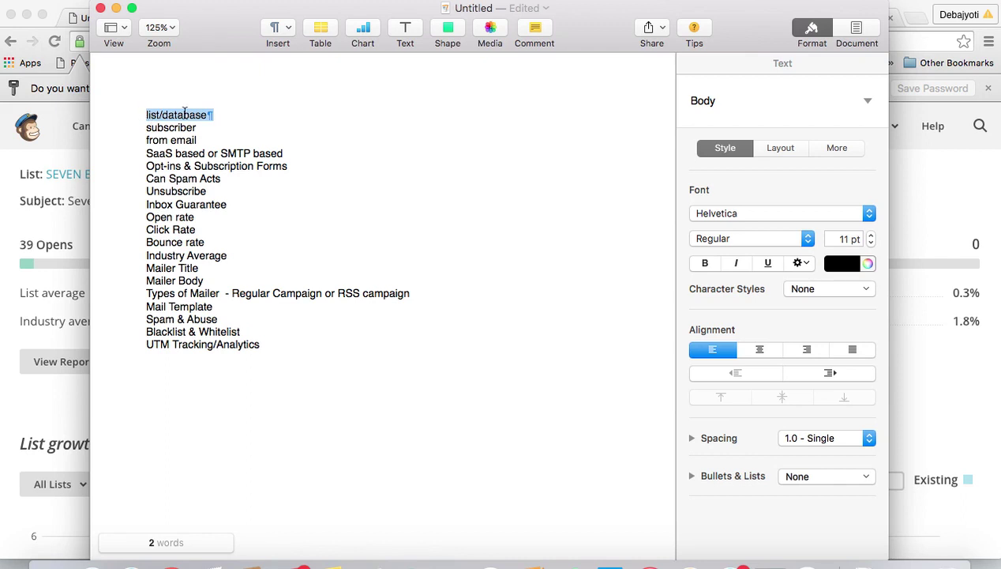
{"action": "left_click", "coordinate": [145, 140]}
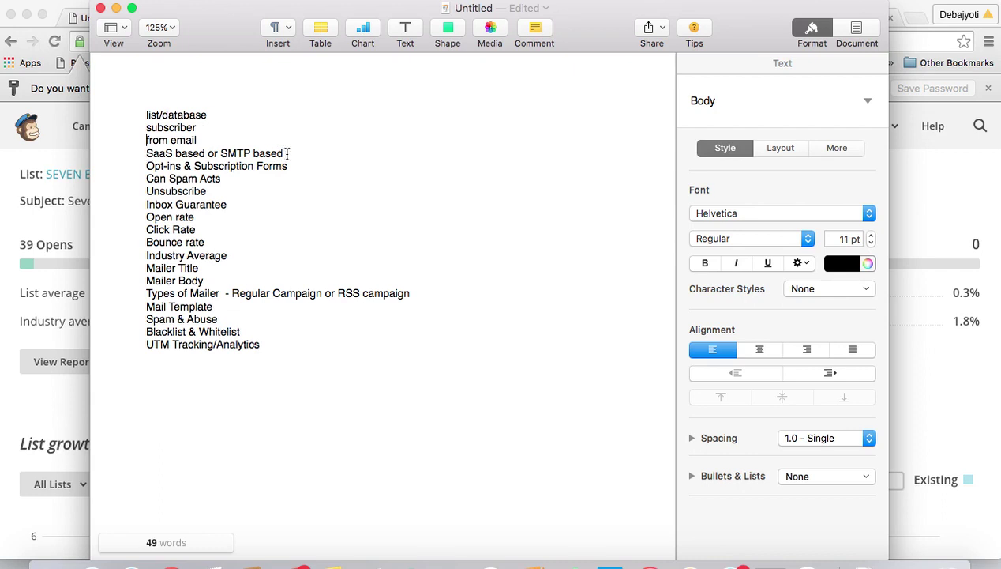
{"action": "left_click_drag", "start_coordinate": [288, 153], "coordinate": [243, 153]}
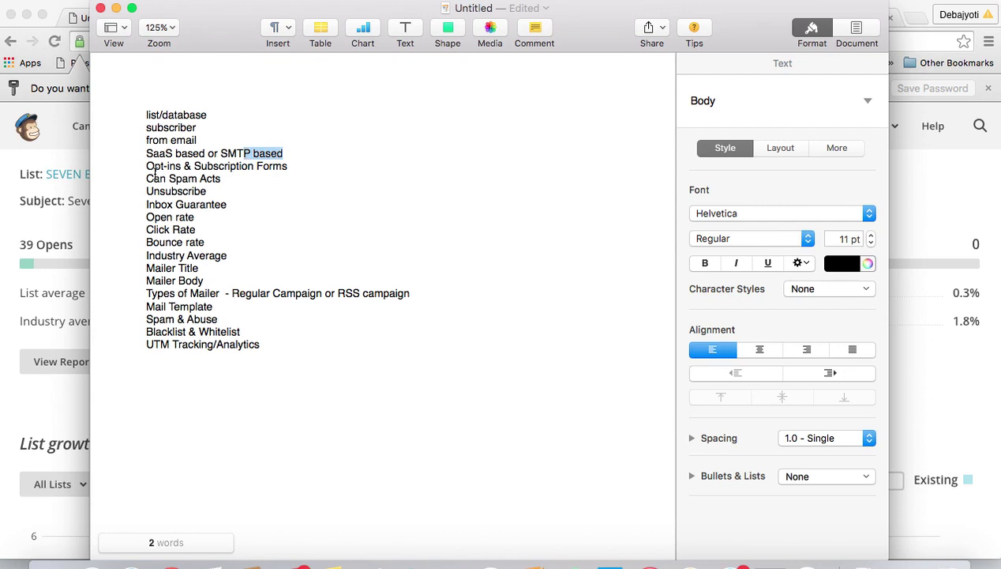
{"action": "left_click_drag", "start_coordinate": [146, 167], "coordinate": [183, 170]}
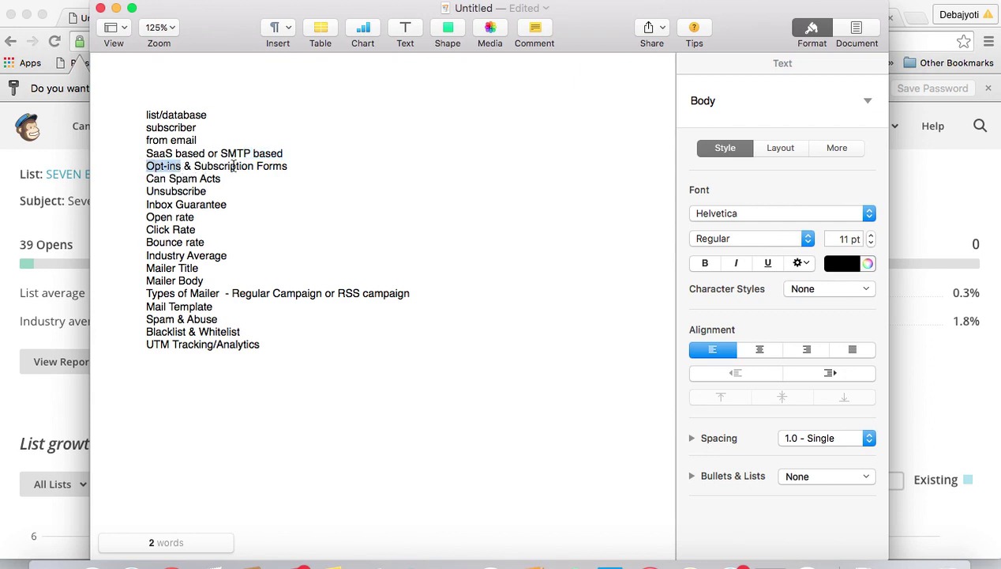
{"action": "left_click", "coordinate": [116, 7]}
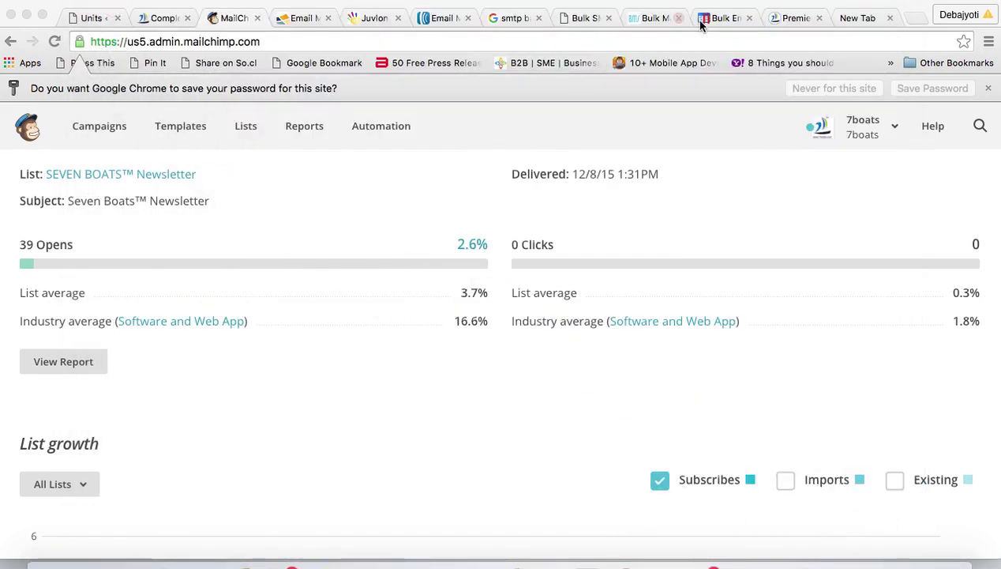
- Open the 7boats.com Newsletter signup page, focus its Email Address field, then return to Pages
{"action": "left_click", "coordinate": [796, 23]}
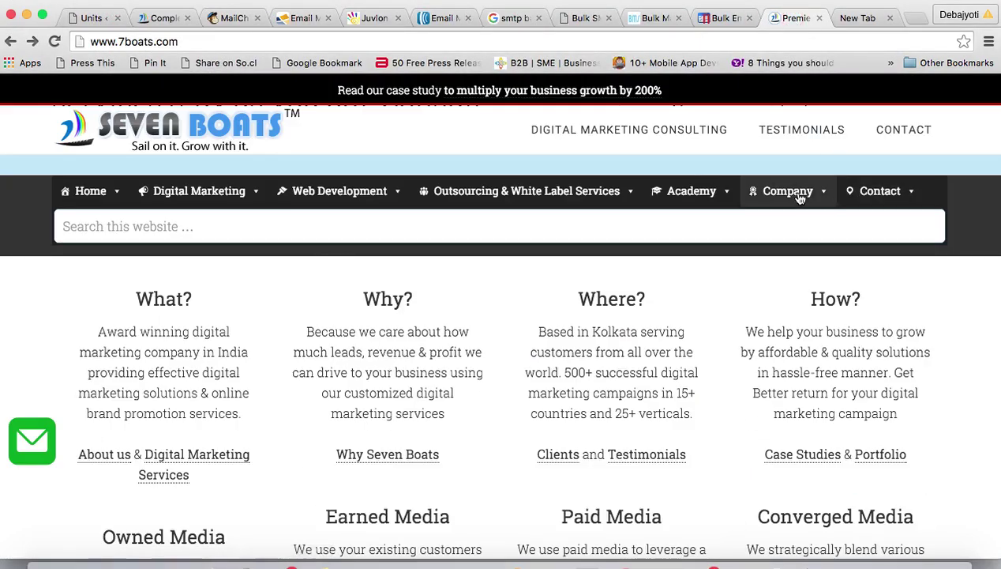
{"action": "mouse_move", "coordinate": [800, 198]}
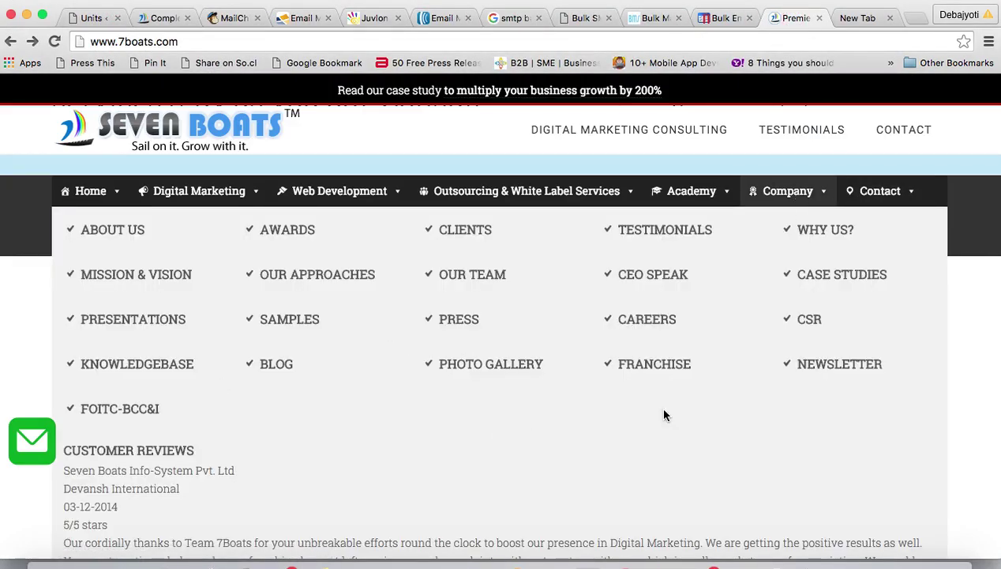
{"action": "left_click", "coordinate": [824, 368]}
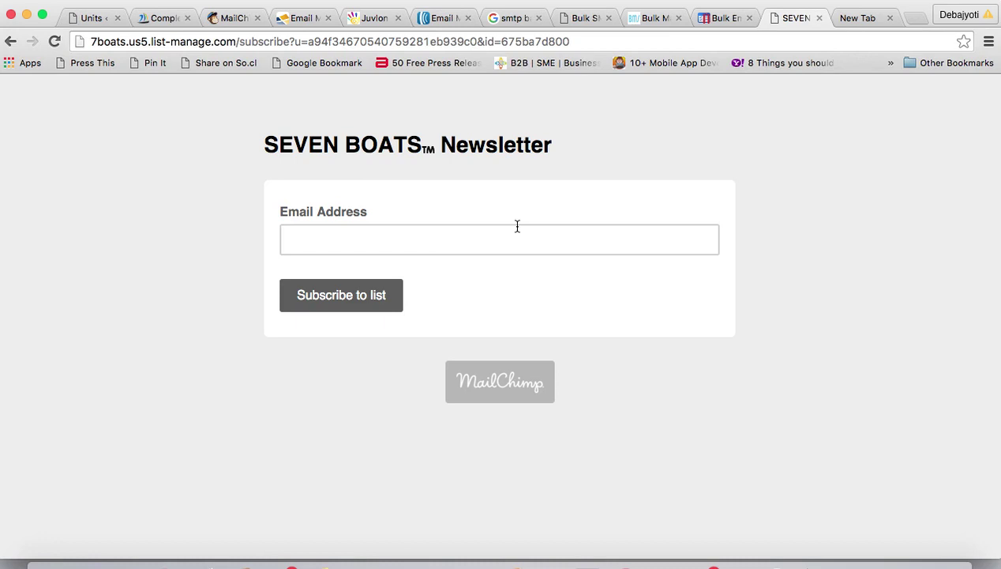
{"action": "left_click", "coordinate": [303, 237]}
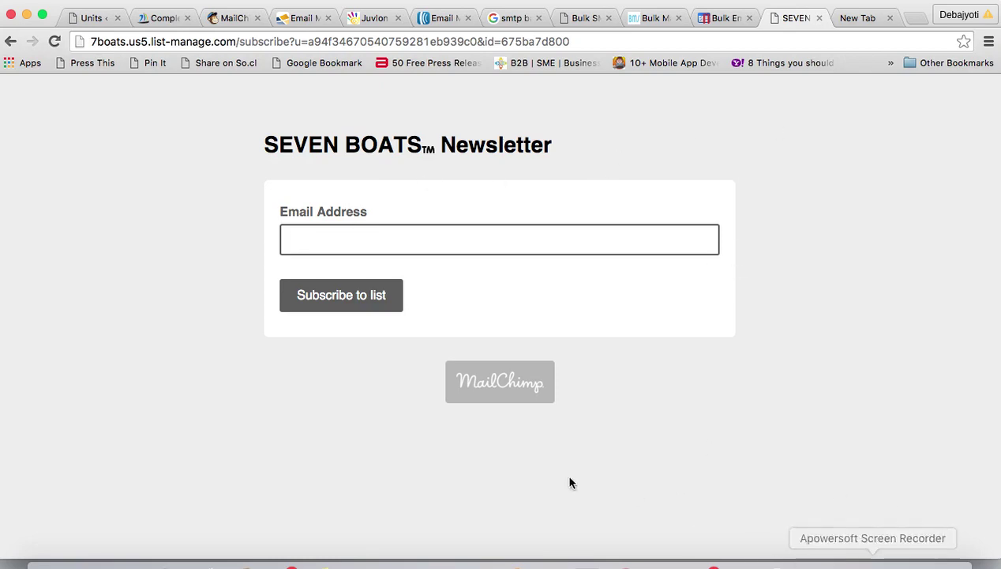
{"action": "left_click", "coordinate": [507, 557]}
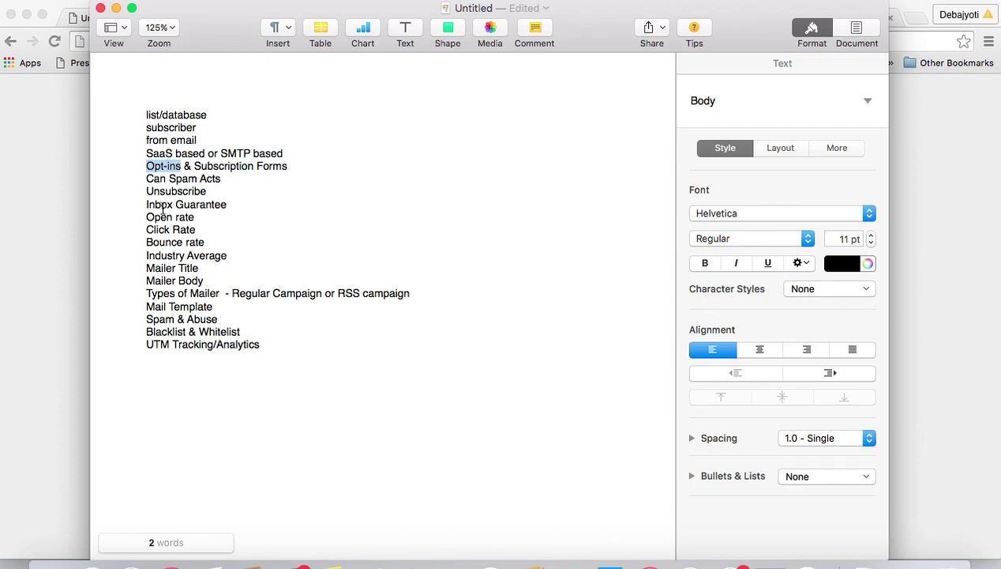
{"action": "left_click_drag", "start_coordinate": [147, 204], "coordinate": [232, 204]}
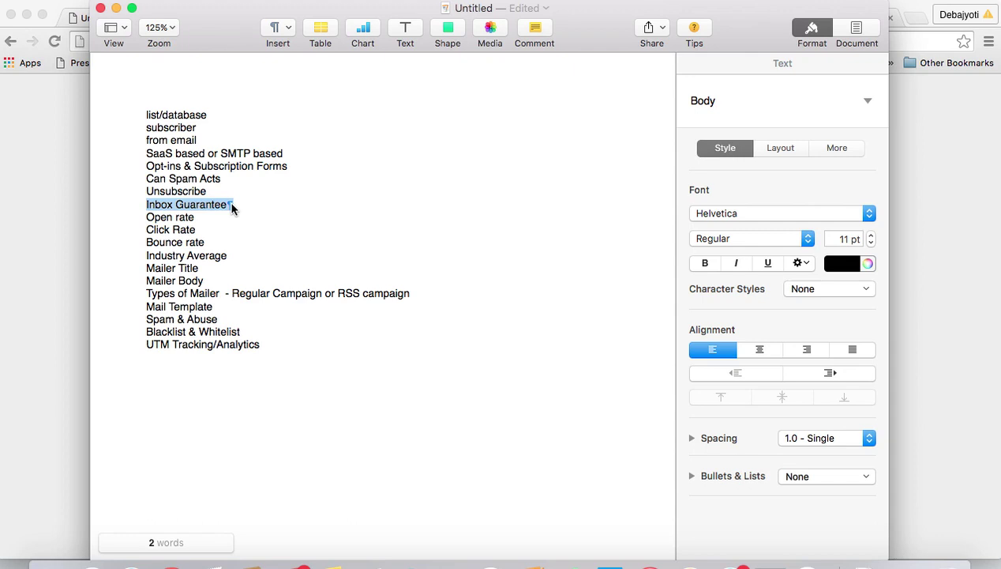
{"action": "left_click_drag", "start_coordinate": [142, 253], "coordinate": [259, 251]}
{"action": "left_click_drag", "start_coordinate": [144, 268], "coordinate": [213, 281]}
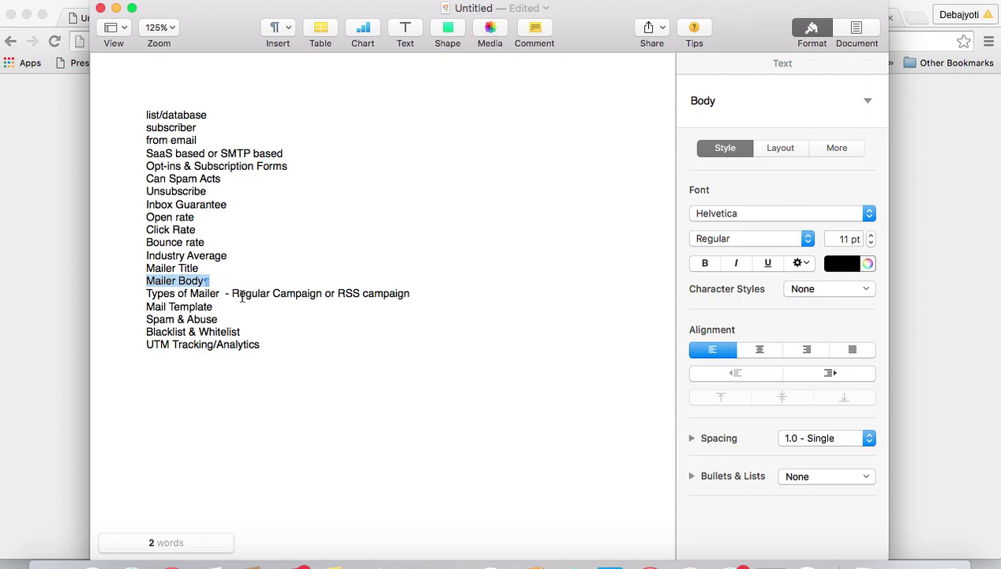
{"action": "left_click_drag", "start_coordinate": [231, 293], "coordinate": [320, 289]}
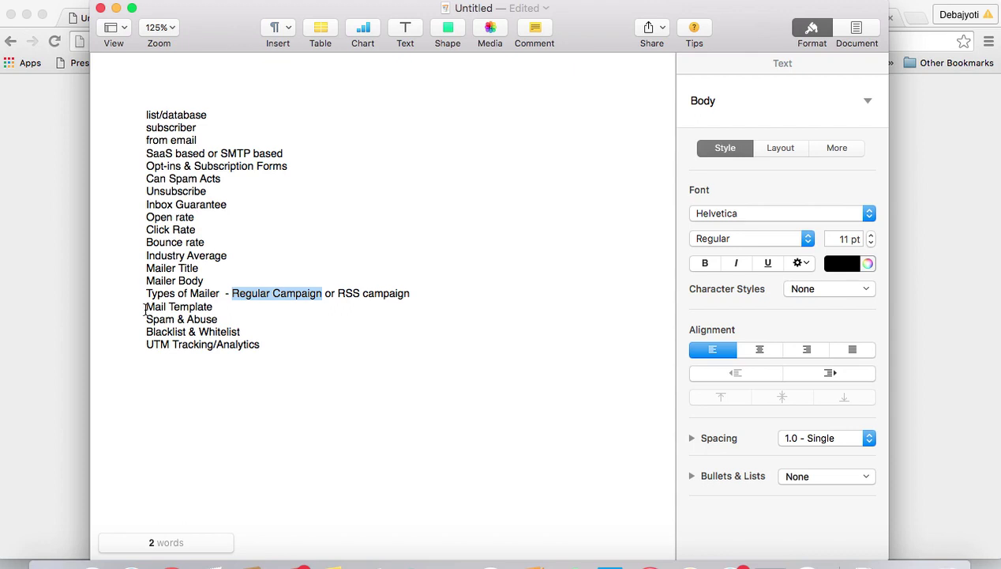
{"action": "left_click_drag", "start_coordinate": [145, 310], "coordinate": [216, 309]}
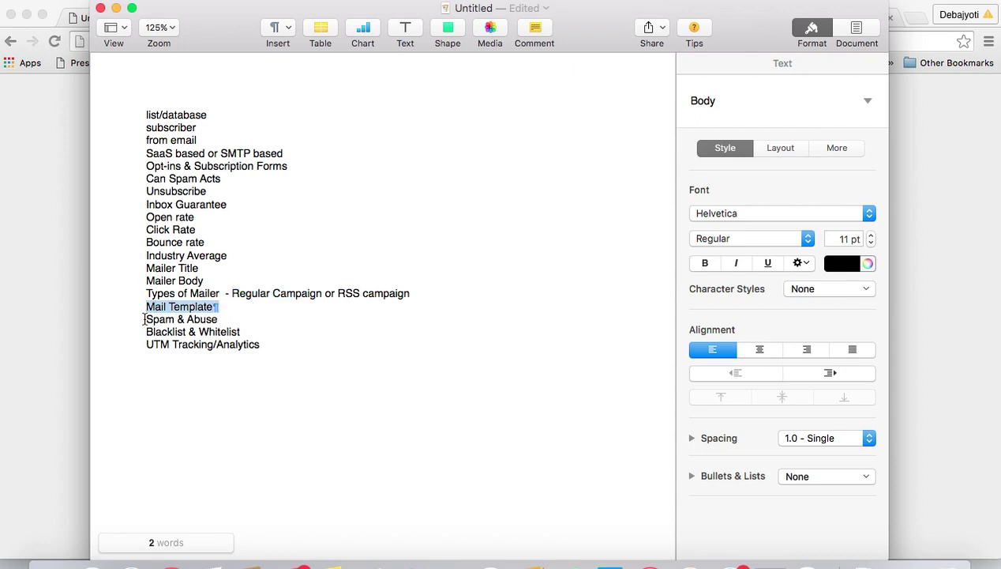
{"action": "left_click_drag", "start_coordinate": [144, 319], "coordinate": [230, 320]}
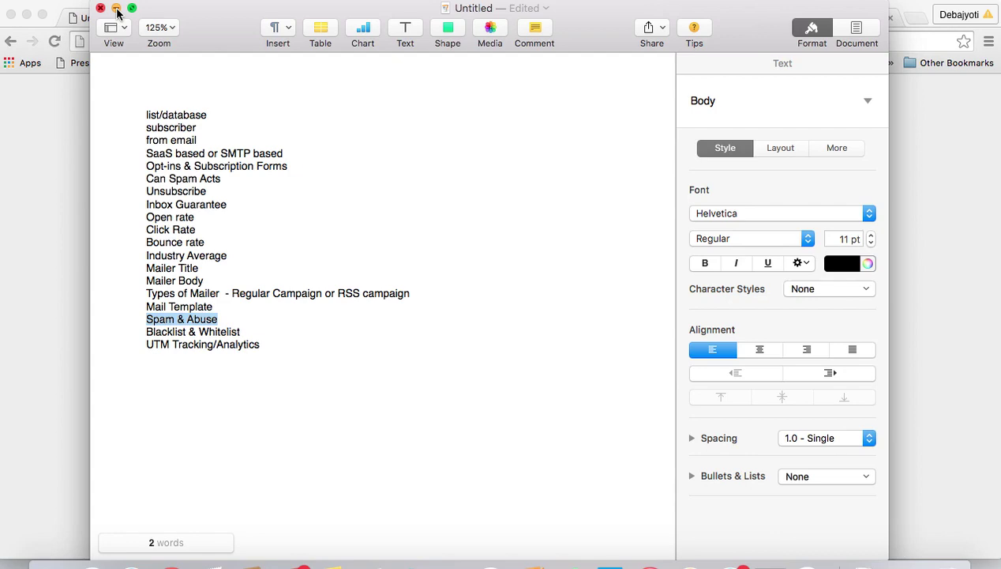
- Switch to the MailChimp tab and show the Create Campaign dropdown of campaign types
{"action": "left_click", "coordinate": [116, 9]}
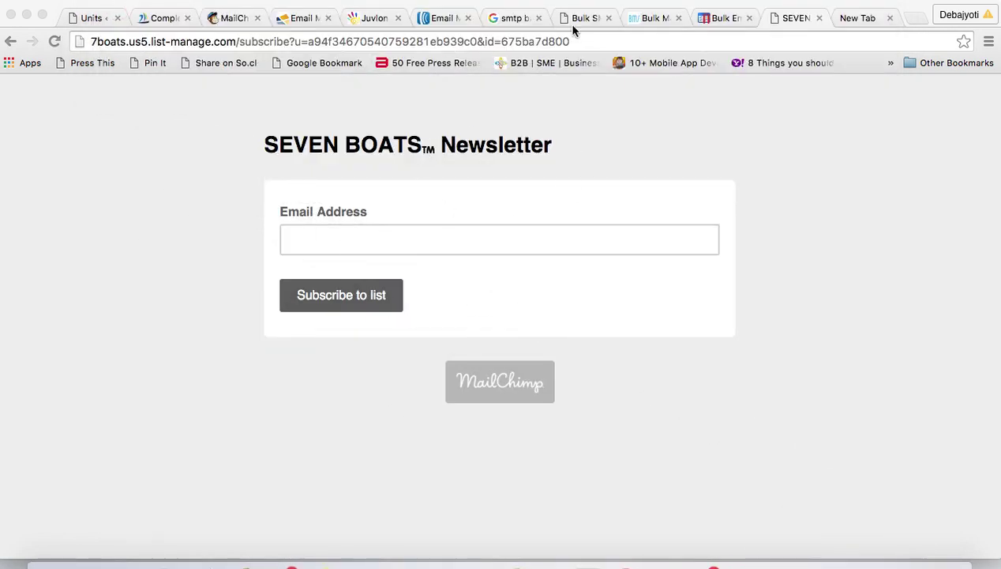
{"action": "left_click", "coordinate": [157, 17]}
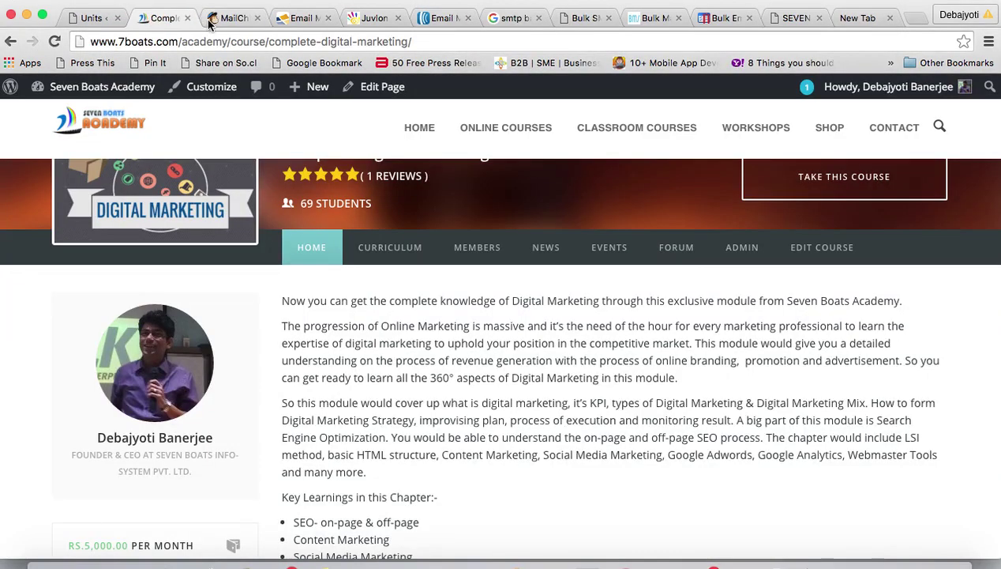
{"action": "left_click", "coordinate": [207, 18]}
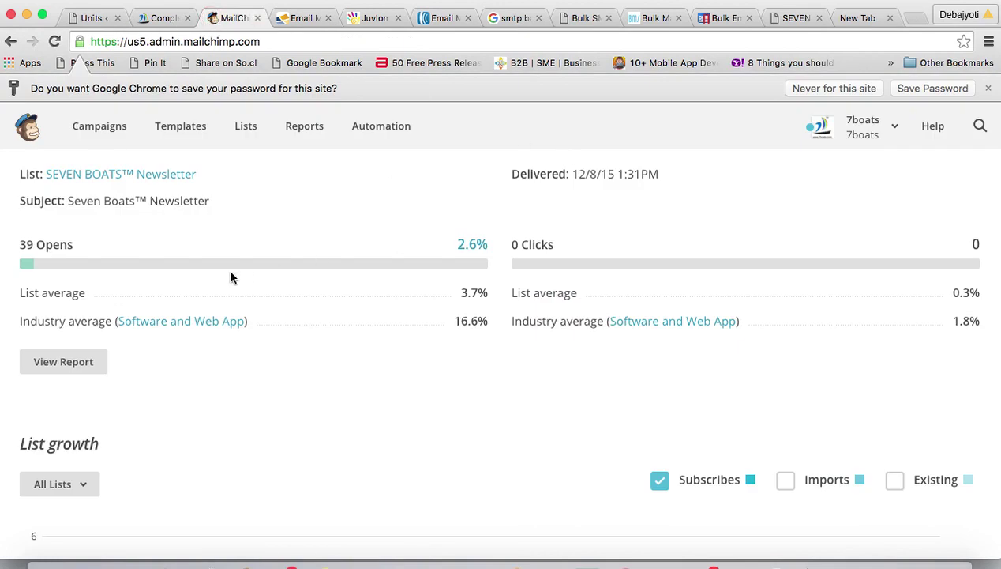
{"action": "scroll", "coordinate": [230, 277], "scroll_direction": "up", "scroll_amount": 5}
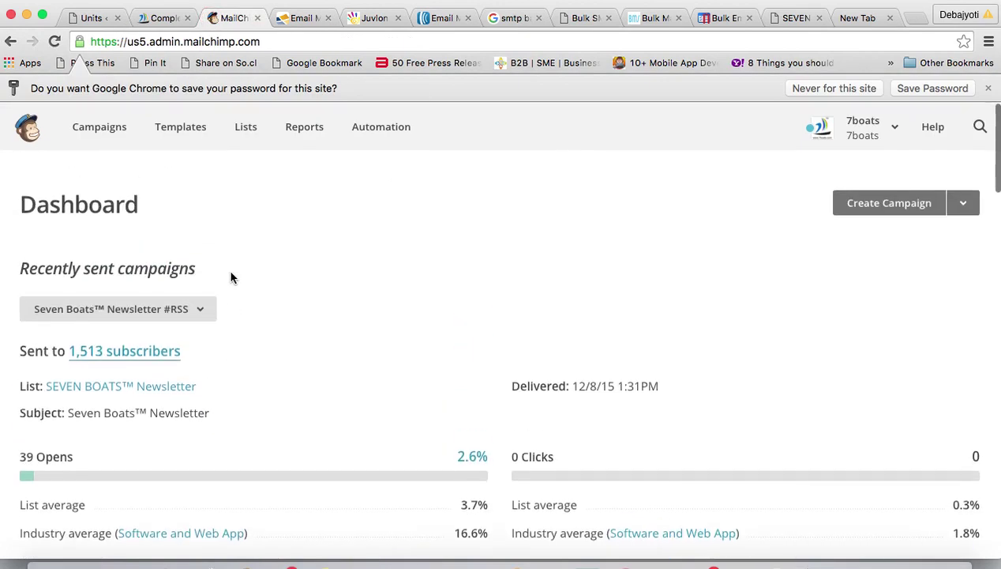
{"action": "left_click", "coordinate": [965, 204]}
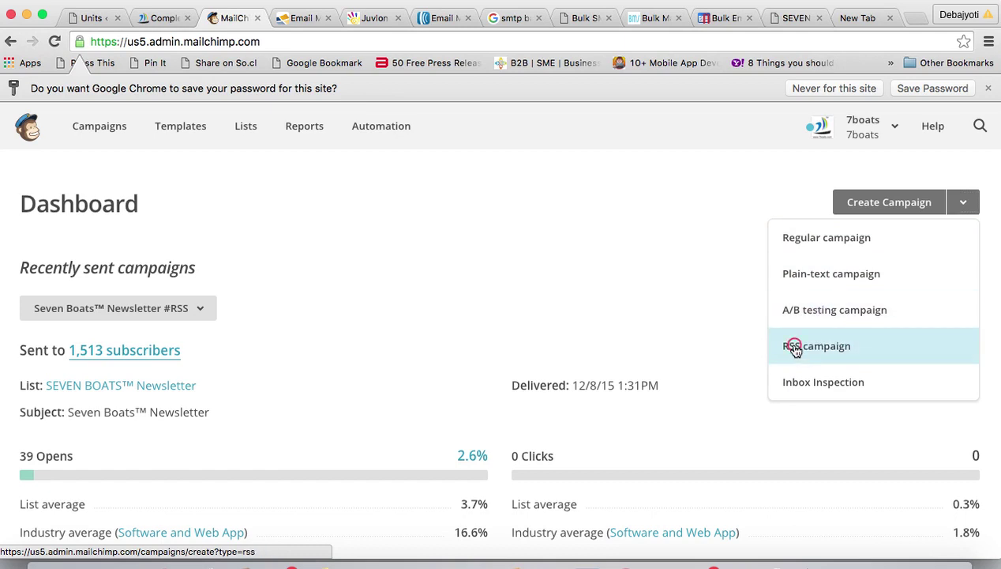
- Start a new RSS campaign, then load bengalspeech.com in a new tab
{"action": "left_click", "coordinate": [795, 349]}
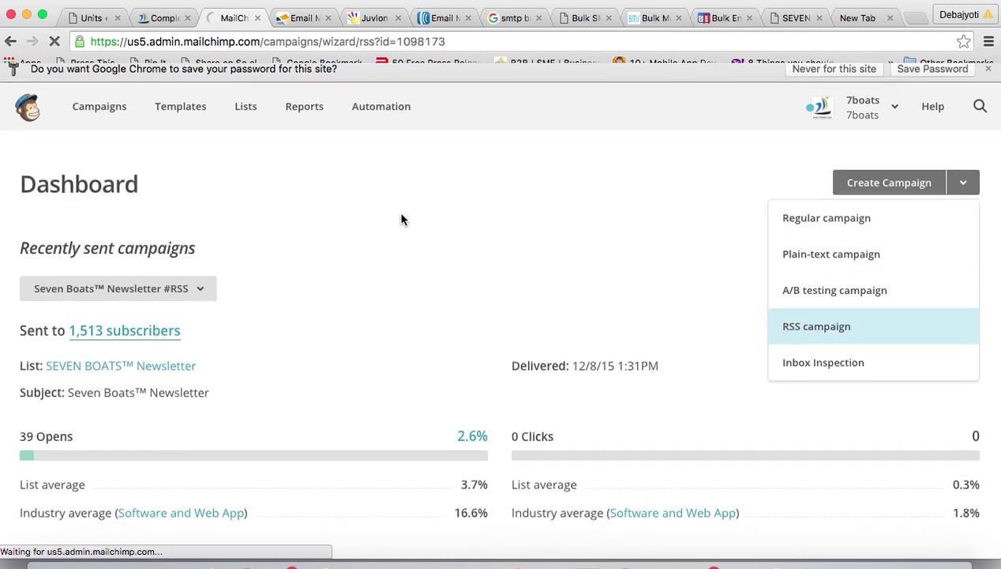
{"action": "left_click", "coordinate": [90, 263]}
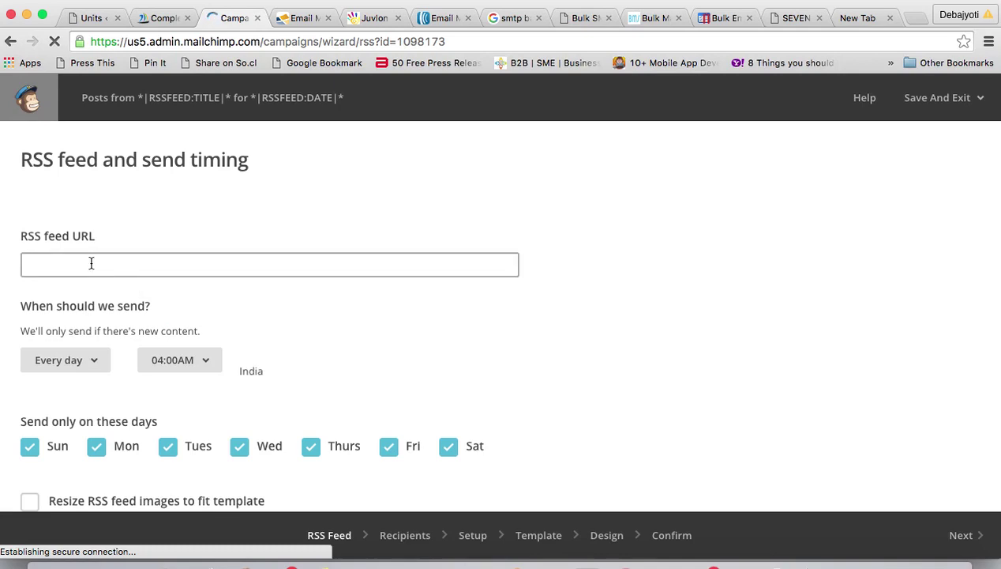
{"action": "left_click", "coordinate": [914, 20]}
{"action": "type", "text": "bengal"}
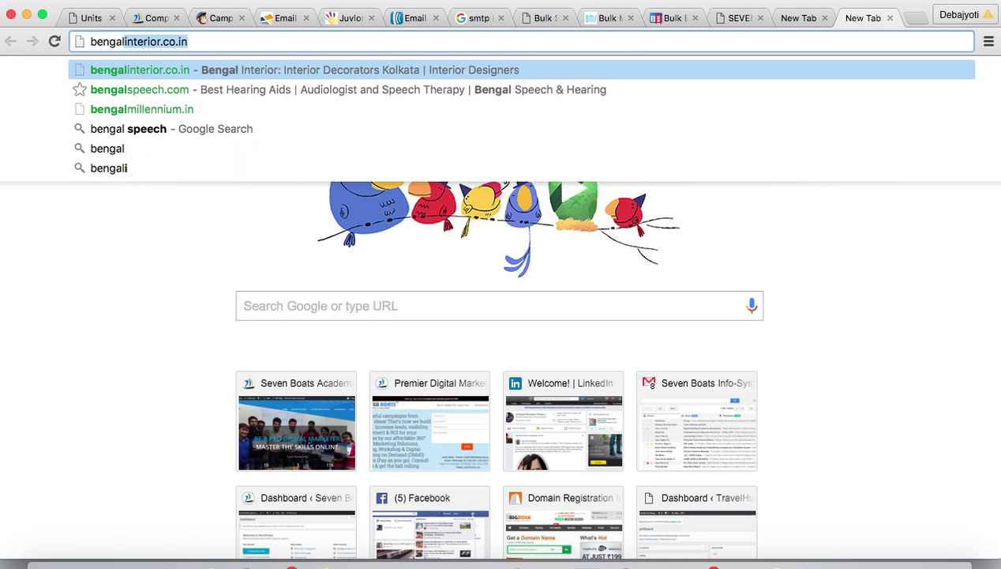
{"action": "type", "text": "s"}
{"action": "key", "text": "Return"}
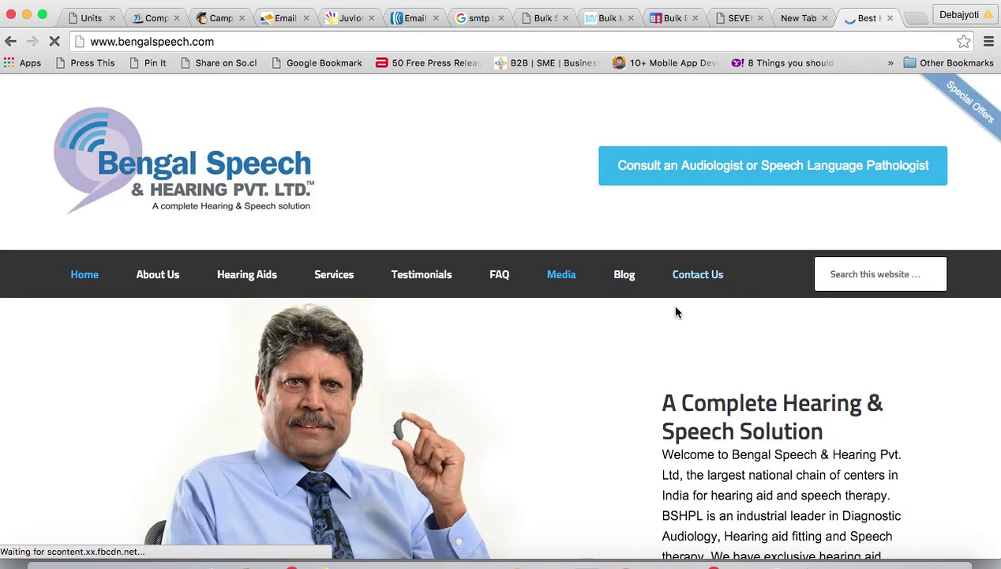
- Browse the Bengal Speech & Hearing blog archive and open another new tab
{"action": "left_click", "coordinate": [625, 277]}
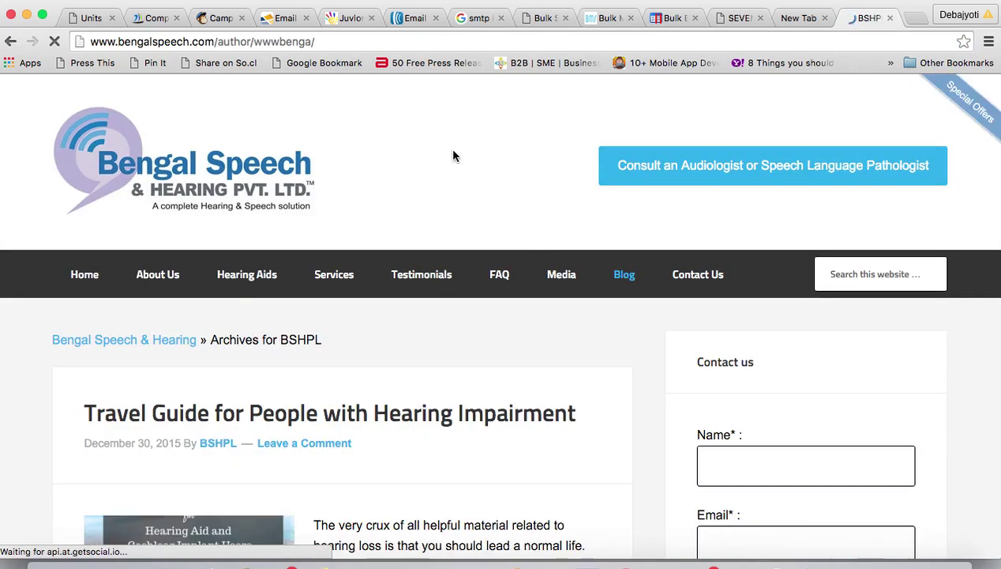
{"action": "scroll", "coordinate": [453, 274], "scroll_direction": "down", "scroll_amount": 5}
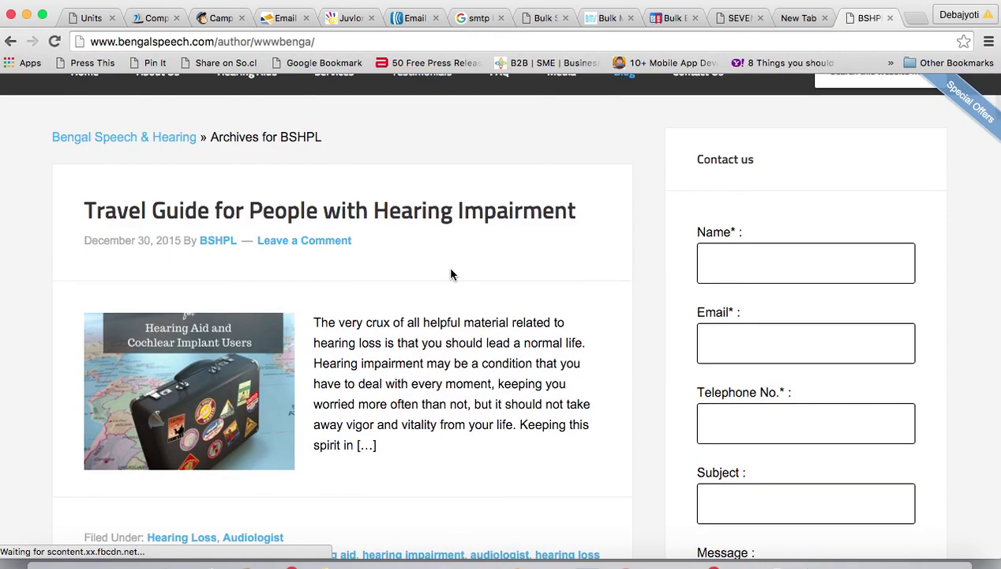
{"action": "scroll", "coordinate": [447, 265], "scroll_direction": "down", "scroll_amount": 1}
{"action": "scroll", "coordinate": [432, 234], "scroll_direction": "down", "scroll_amount": 5}
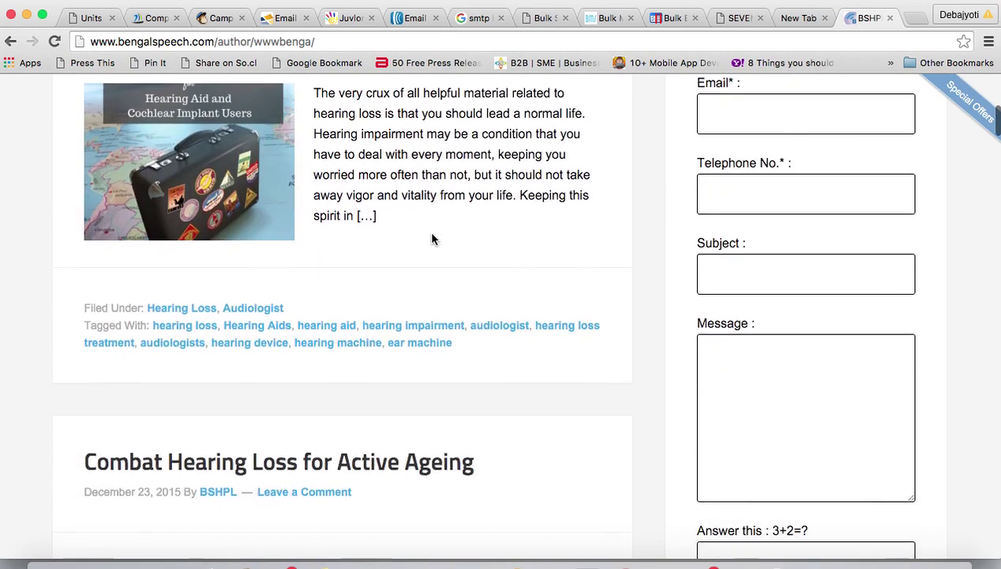
{"action": "scroll", "coordinate": [433, 237], "scroll_direction": "up", "scroll_amount": 8}
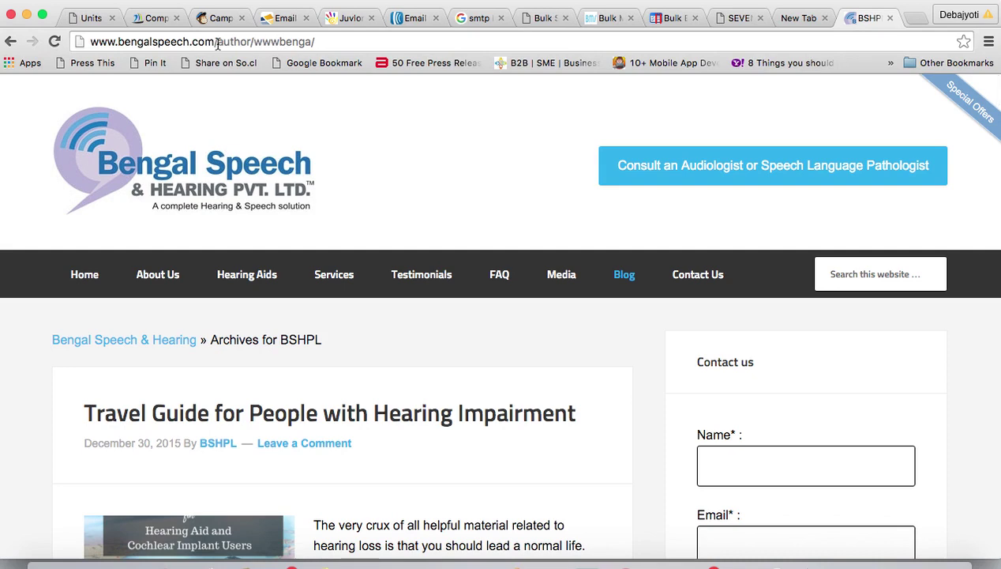
{"action": "left_click", "coordinate": [912, 18]}
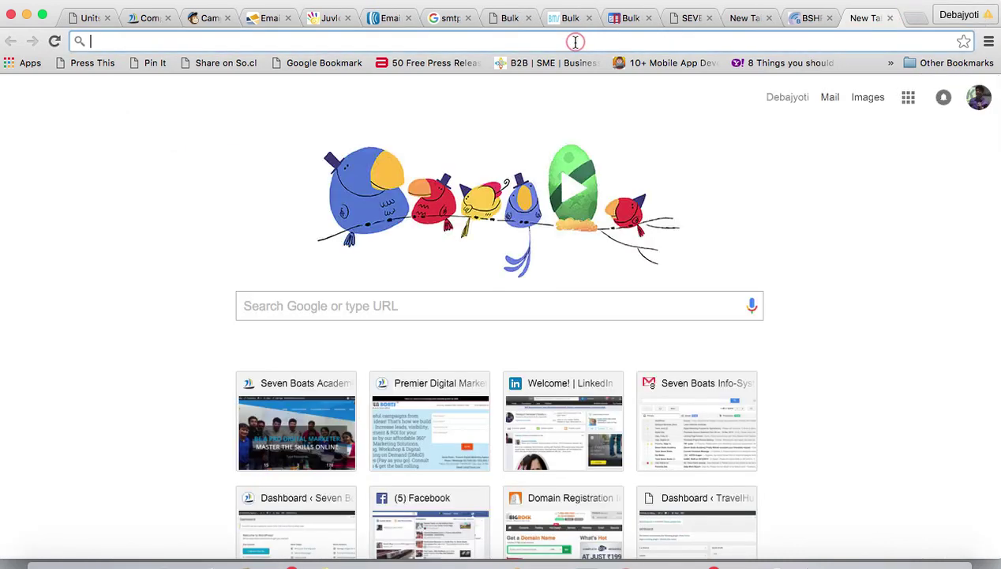
{"action": "type", "text": "bengal"}
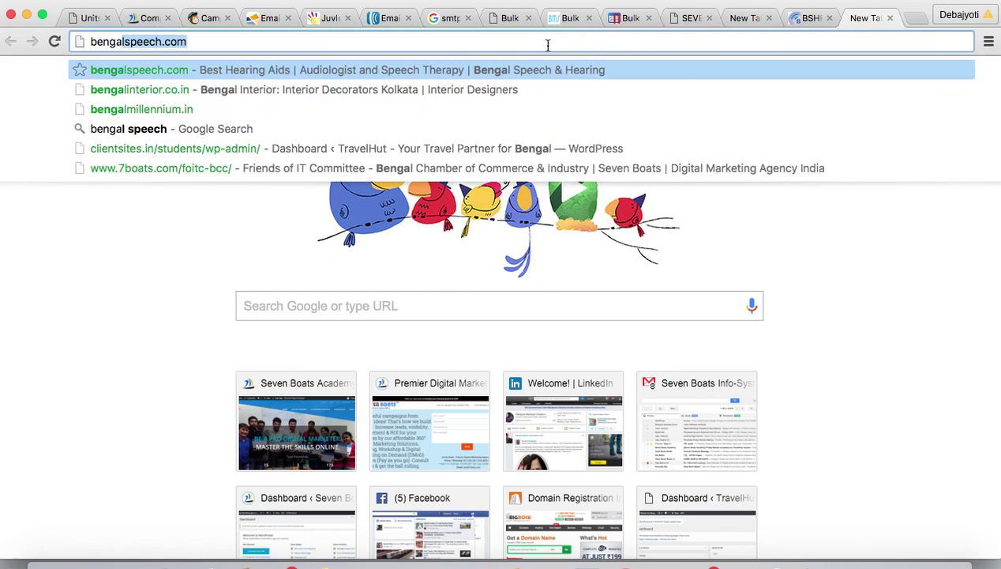
{"action": "left_click", "coordinate": [532, 44]}
{"action": "type", "text": "/fee"}
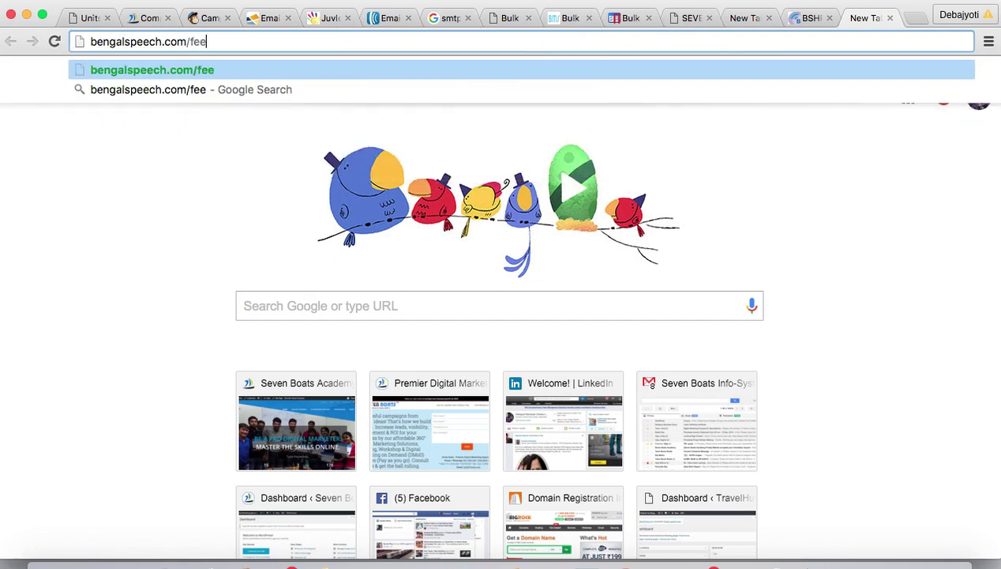
{"action": "type", "text": "d/"}
{"action": "key", "text": "Return"}
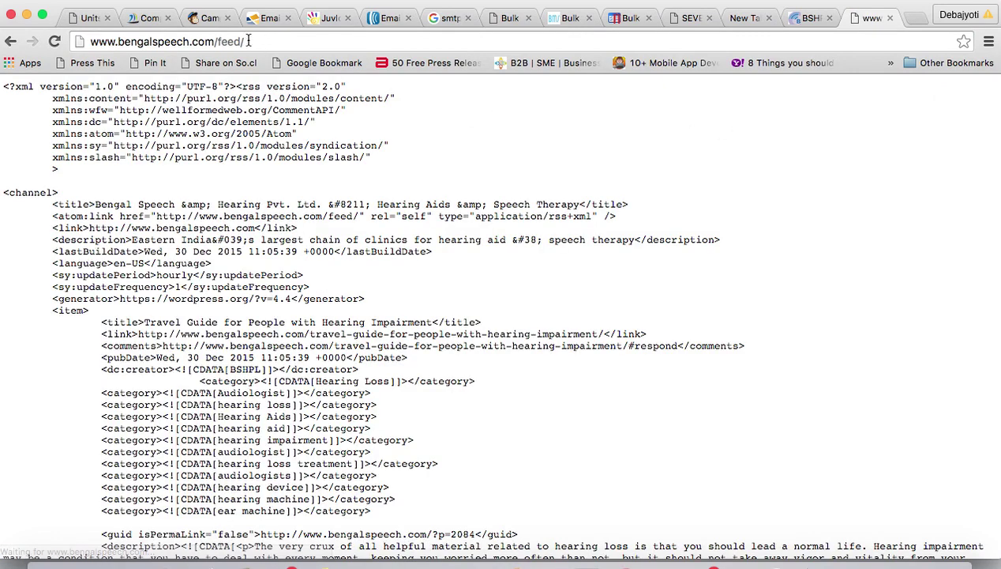
{"action": "left_click", "coordinate": [275, 40]}
{"action": "key", "text": "ctrl+c"}
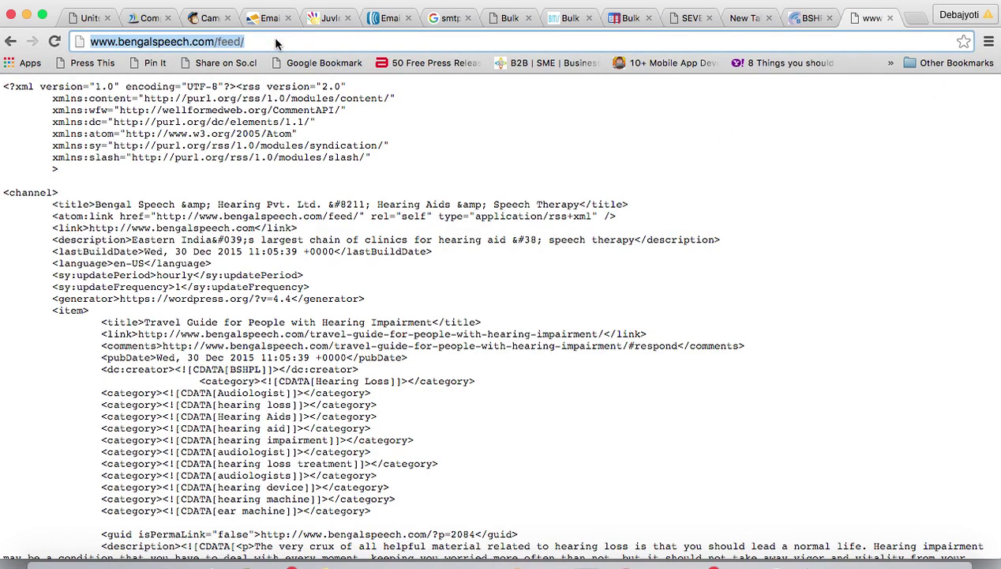
{"action": "left_click", "coordinate": [207, 17]}
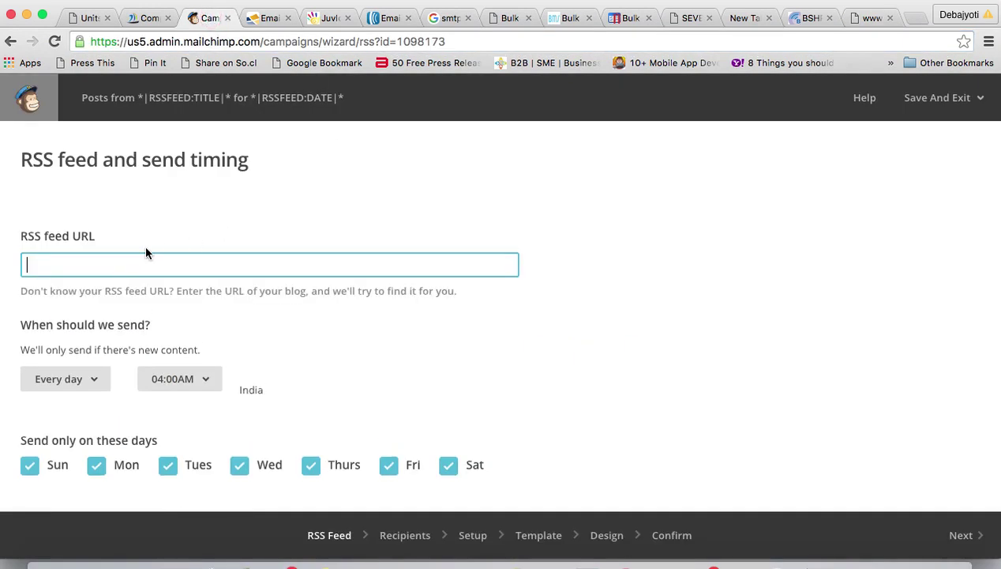
- Paste the bengalspeech.com feed URL, send every week at 08:00AM, and resize feed images to fit
{"action": "key", "text": "ctrl+v"}
{"action": "scroll", "coordinate": [474, 329], "scroll_direction": "down", "scroll_amount": 3}
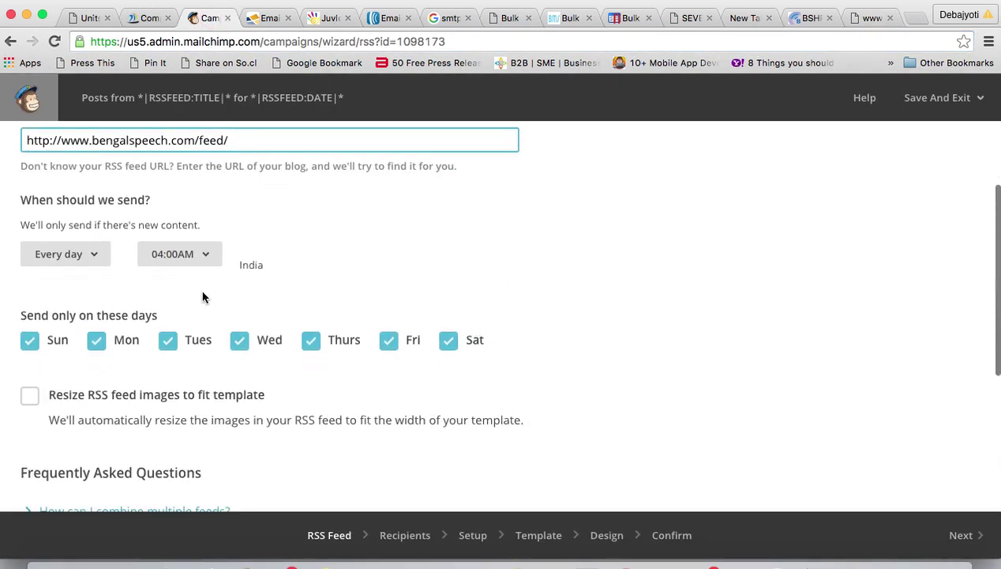
{"action": "left_click", "coordinate": [94, 259]}
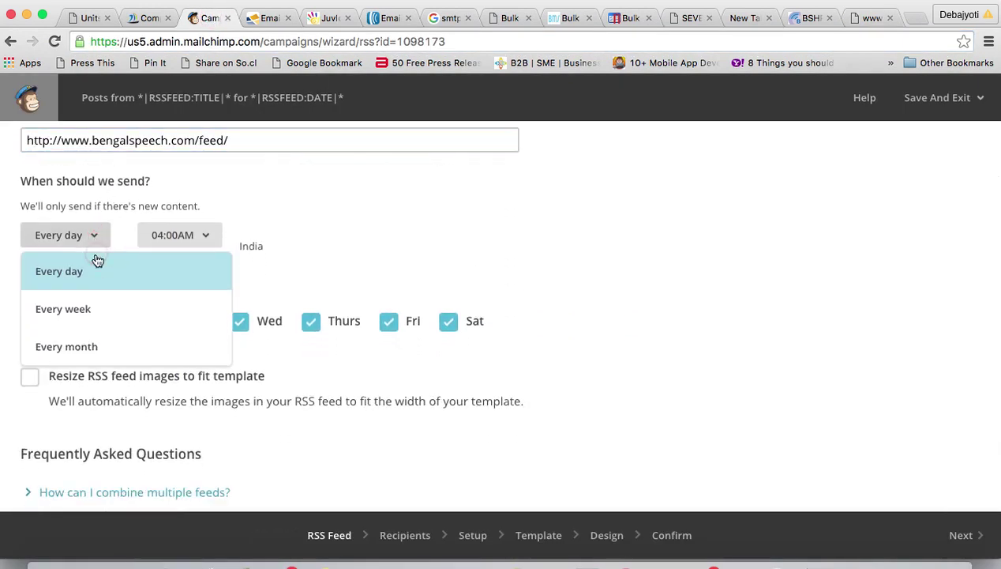
{"action": "left_click", "coordinate": [70, 313]}
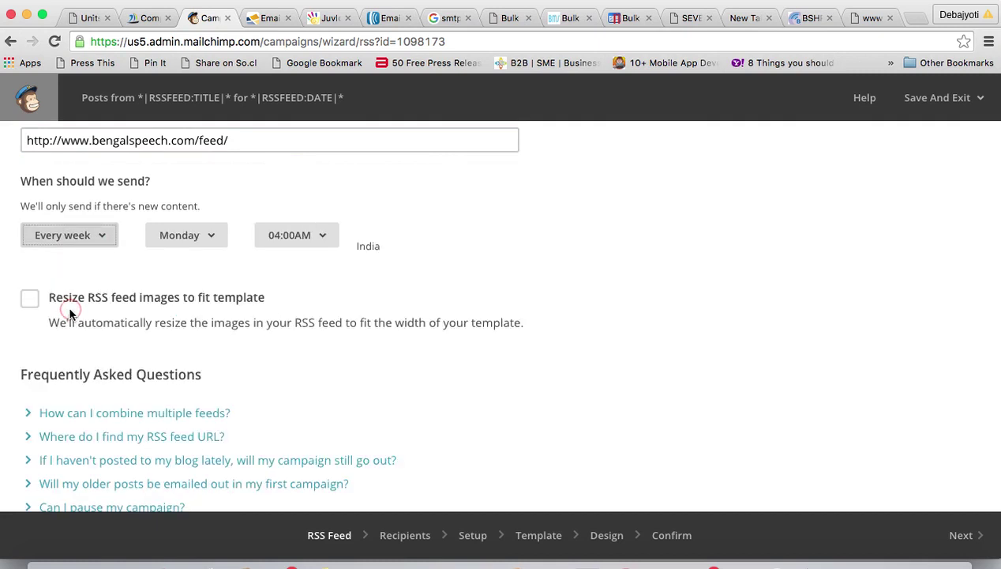
{"action": "left_click", "coordinate": [324, 237]}
{"action": "scroll", "coordinate": [325, 479], "scroll_direction": "down", "scroll_amount": 2}
{"action": "scroll", "coordinate": [325, 479], "scroll_direction": "down", "scroll_amount": 1}
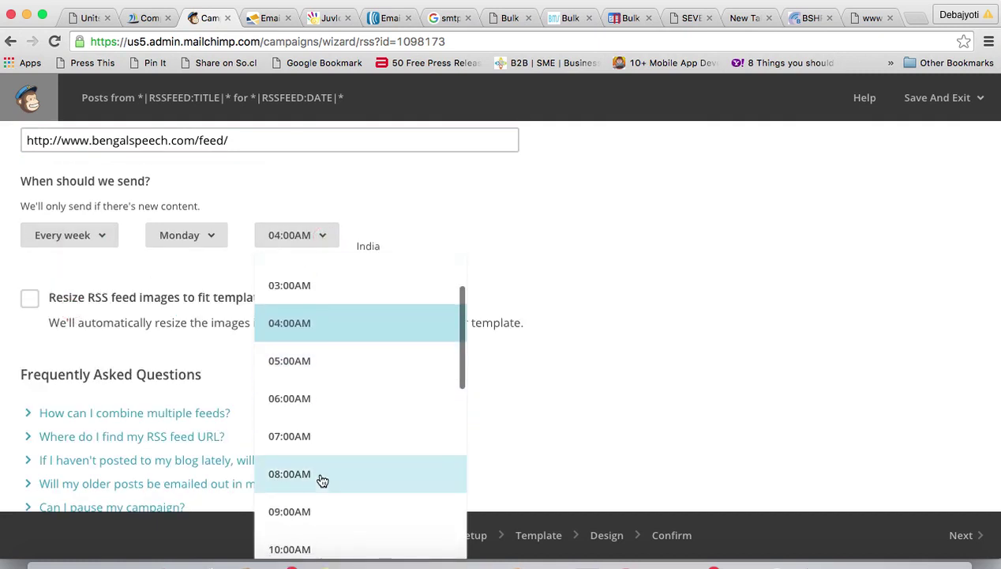
{"action": "left_click", "coordinate": [320, 477]}
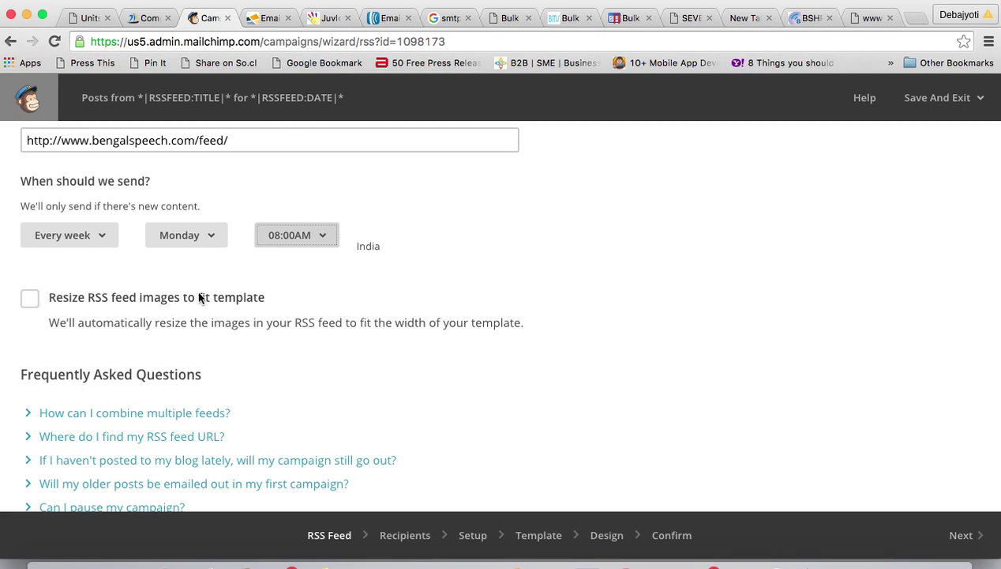
{"action": "left_click", "coordinate": [30, 298]}
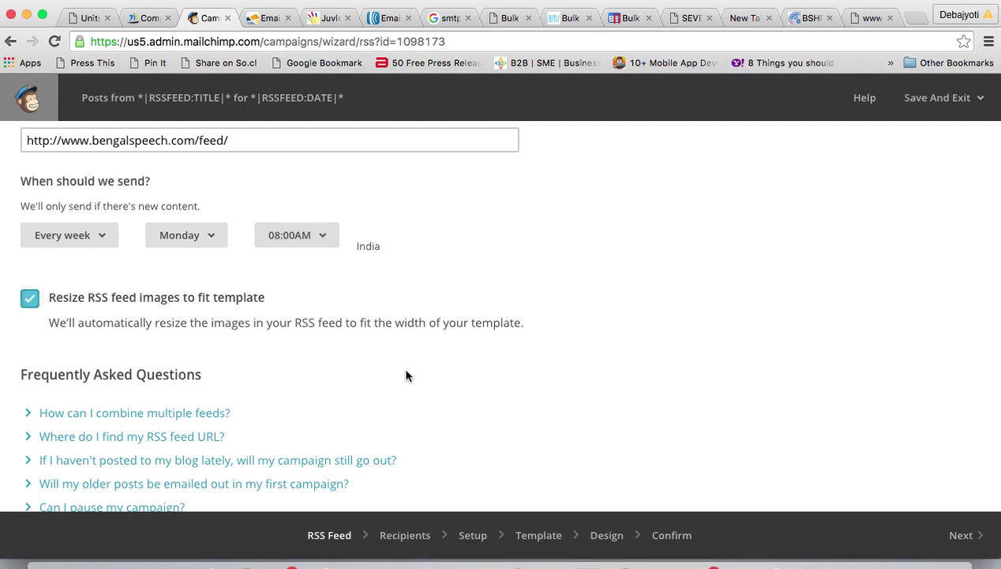
{"action": "scroll", "coordinate": [404, 374], "scroll_direction": "down", "scroll_amount": 5}
{"action": "scroll", "coordinate": [408, 376], "scroll_direction": "up", "scroll_amount": 8}
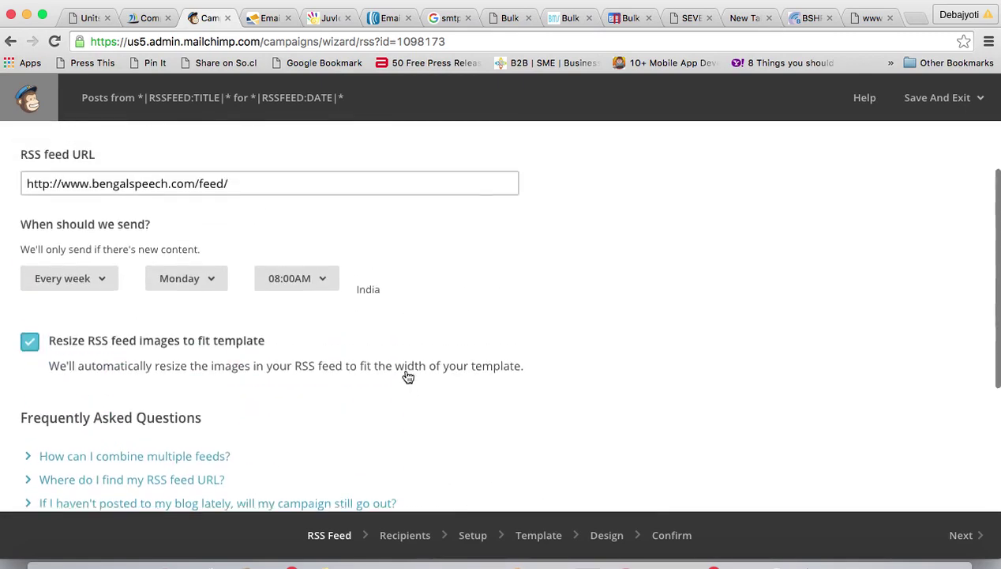
{"action": "scroll", "coordinate": [407, 375], "scroll_direction": "down", "scroll_amount": 9}
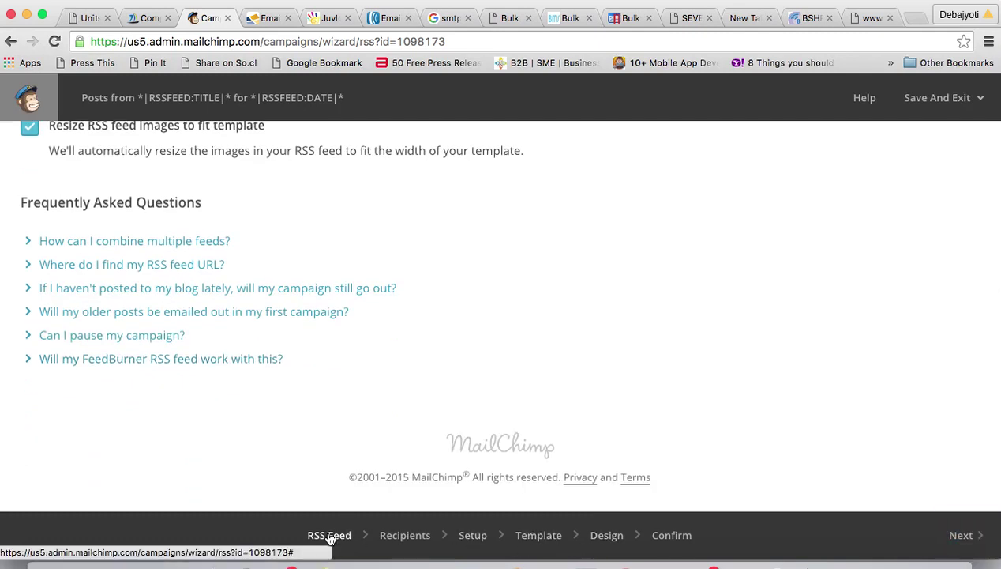
- Go to Recipients and try a pasted-email segment with one subscriber's address, which is rejected
{"action": "left_click", "coordinate": [957, 537]}
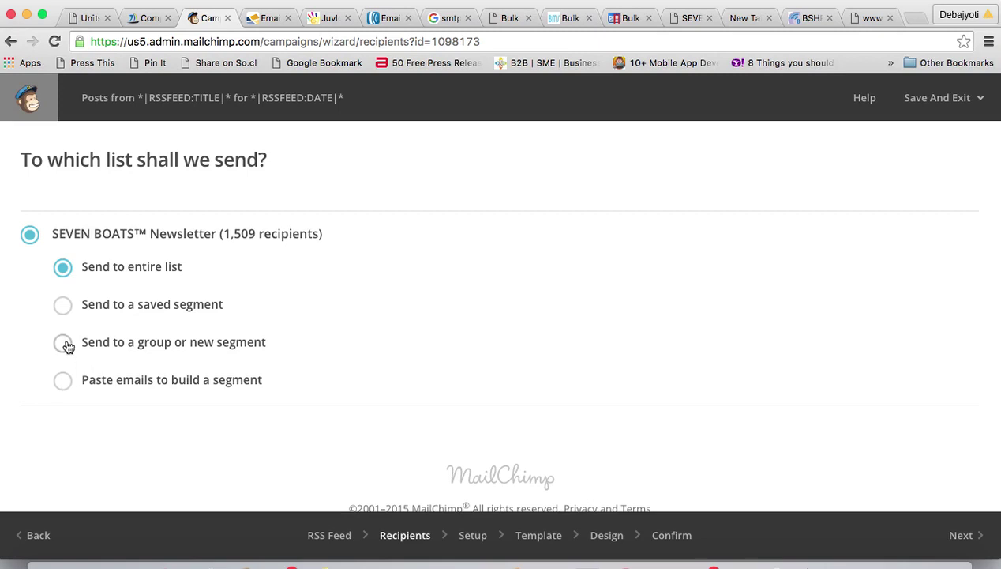
{"action": "left_click", "coordinate": [63, 380]}
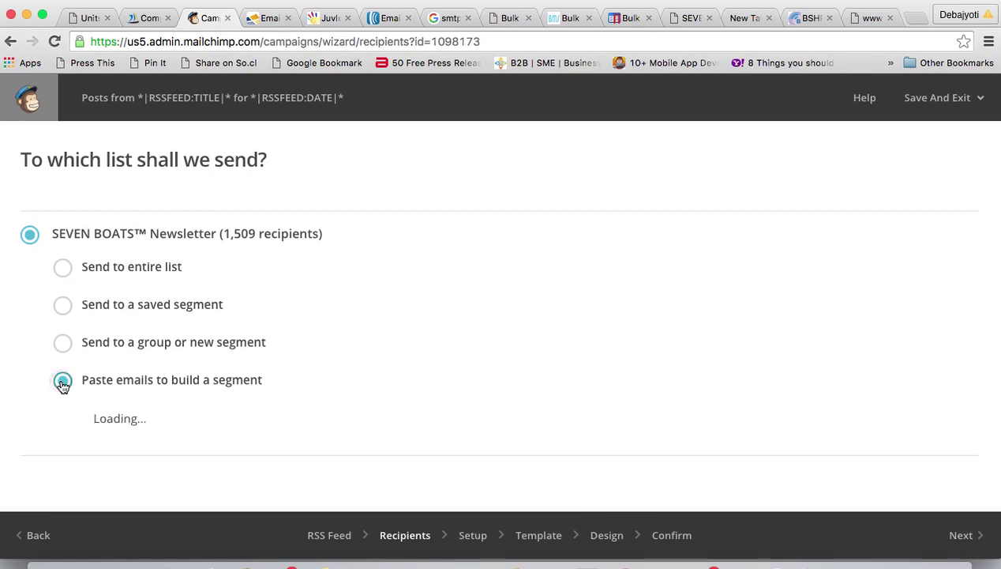
{"action": "scroll", "coordinate": [583, 335], "scroll_direction": "down", "scroll_amount": 5}
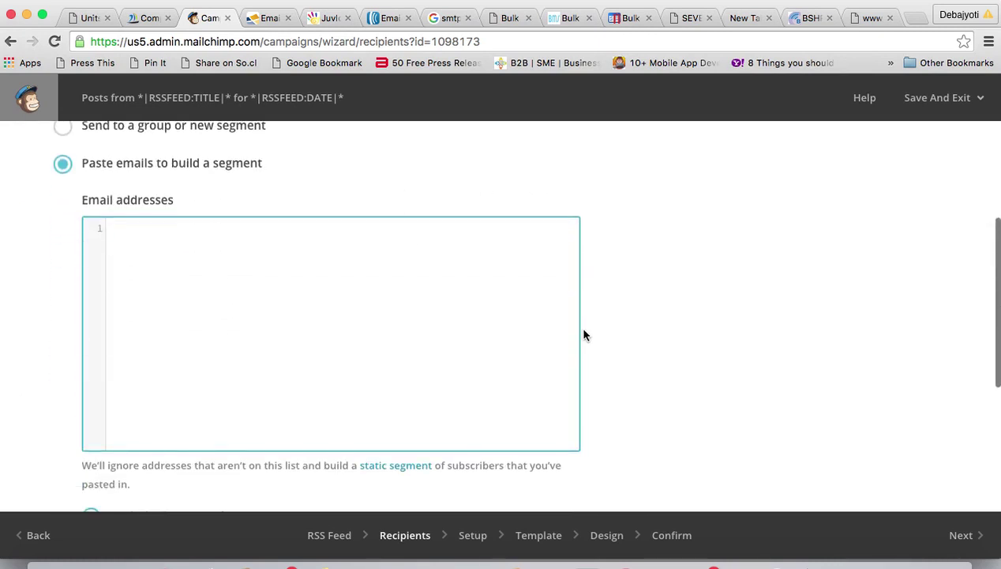
{"action": "type", "text": "de"}
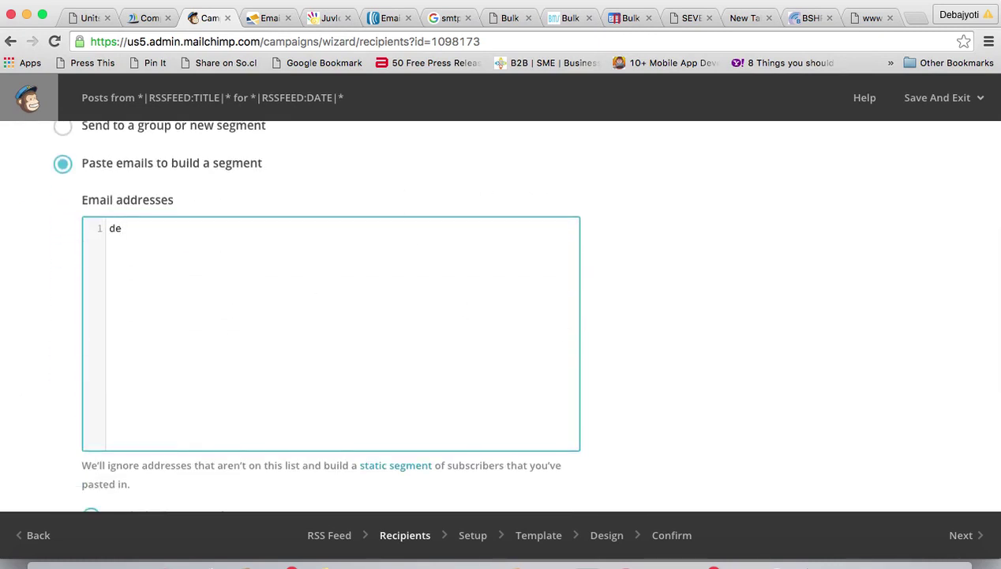
{"action": "type", "text": "bajyoti"}
{"action": "key", "text": "BackSpace"}
{"action": "key", "text": "BackSpace"}
{"action": "key", "text": "BackSpace"}
{"action": "key", "text": "BackSpace"}
{"action": "key", "text": "BackSpace"}
{"action": "key", "text": "BackSpace"}
{"action": "key", "text": "BackSpace"}
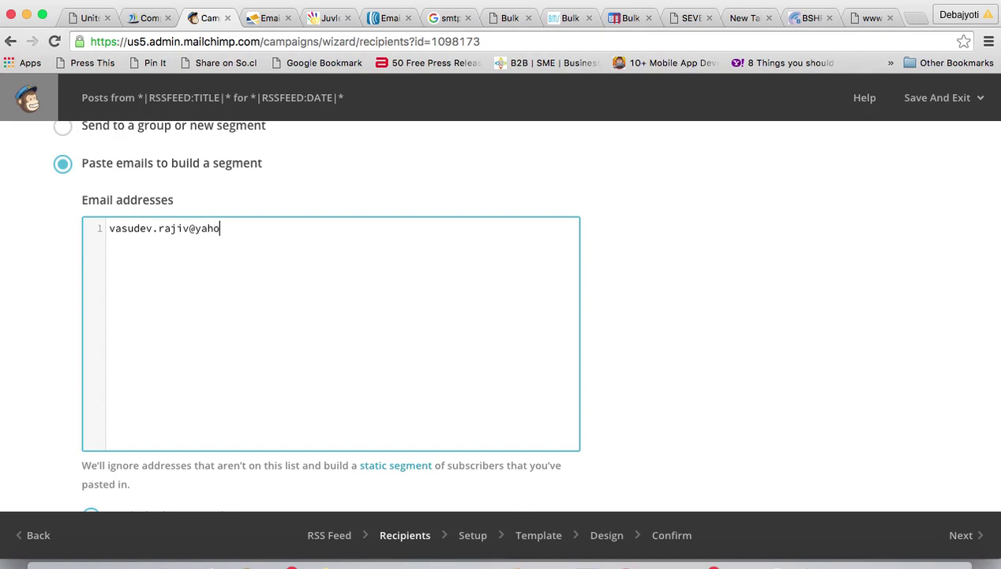
{"action": "scroll", "coordinate": [435, 310], "scroll_direction": "down", "scroll_amount": 4}
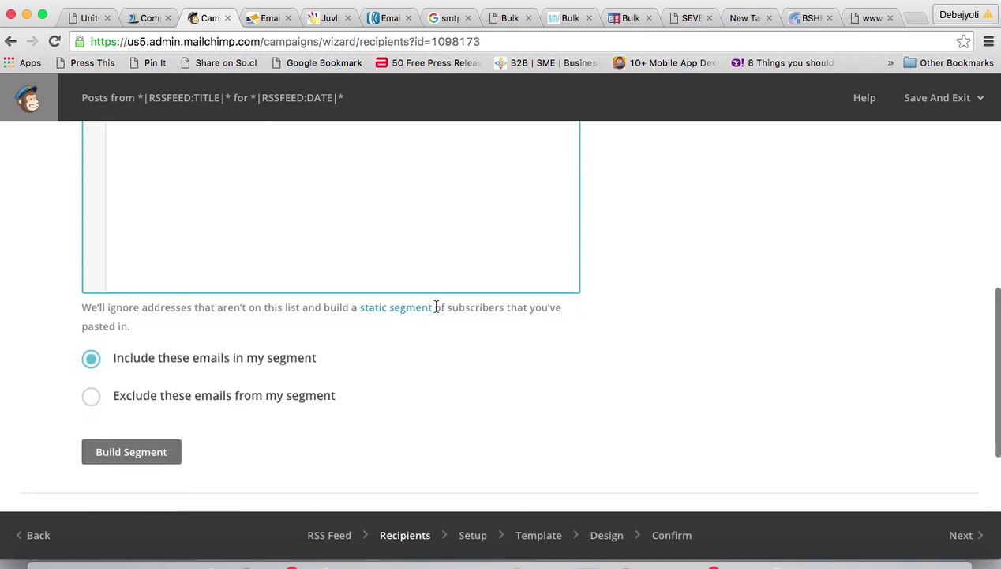
{"action": "scroll", "coordinate": [395, 340], "scroll_direction": "up", "scroll_amount": 7}
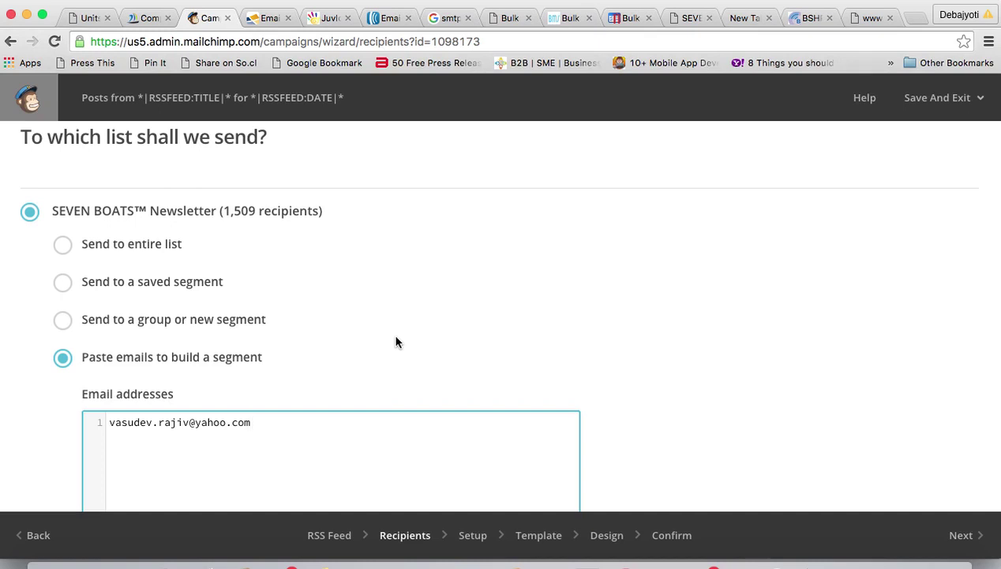
{"action": "scroll", "coordinate": [396, 342], "scroll_direction": "down", "scroll_amount": 7}
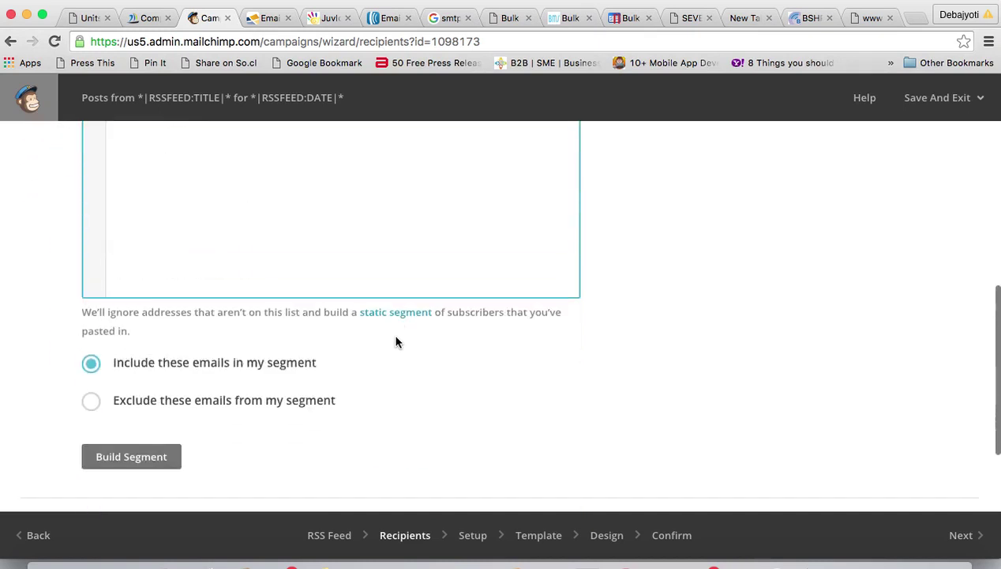
{"action": "left_click", "coordinate": [145, 444]}
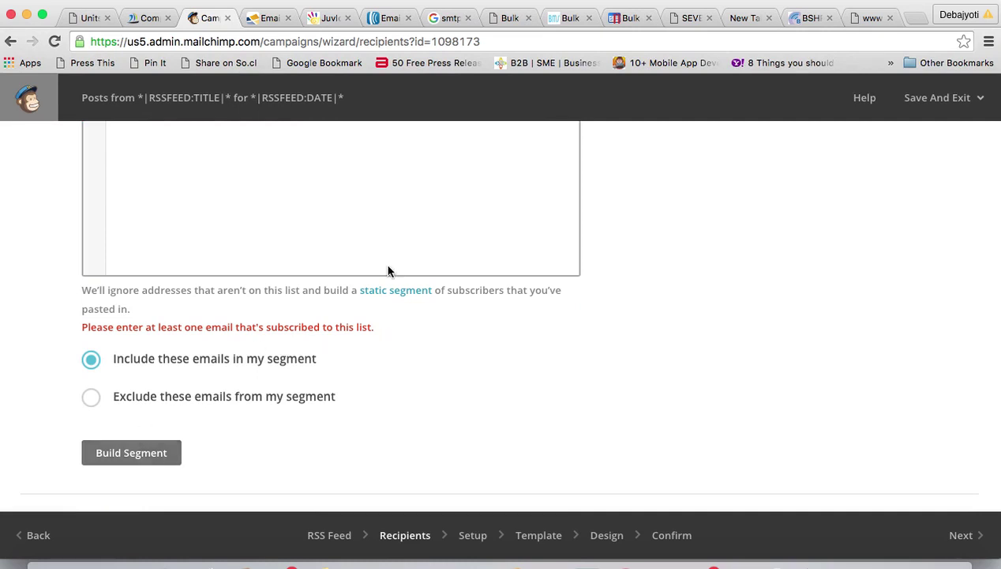
{"action": "scroll", "coordinate": [373, 183], "scroll_direction": "up", "scroll_amount": 3}
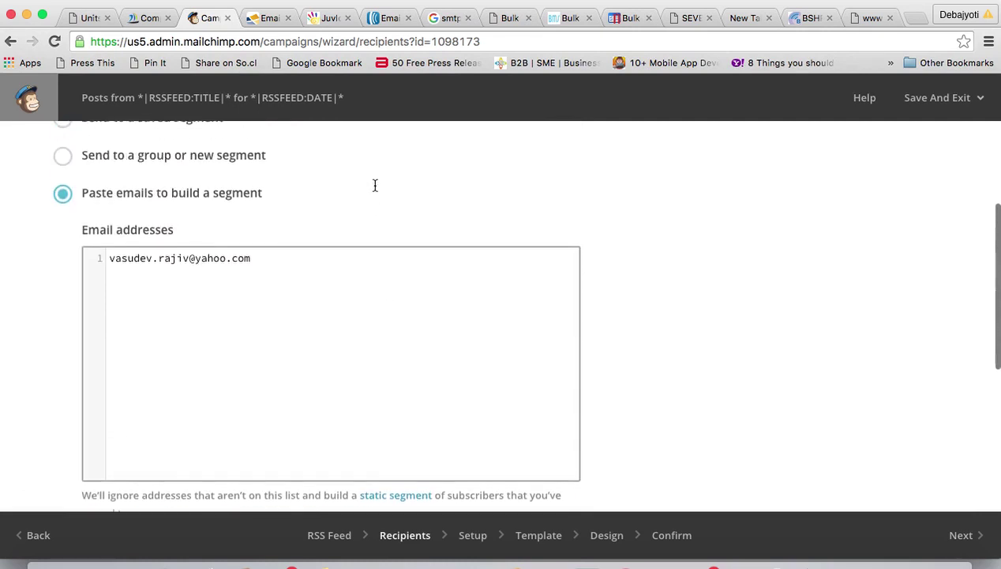
- Add a second subscriber address on a new line and rebuild the segment, yielding 1 recipient
{"action": "left_click", "coordinate": [291, 261]}
{"action": "key", "text": "Return"}
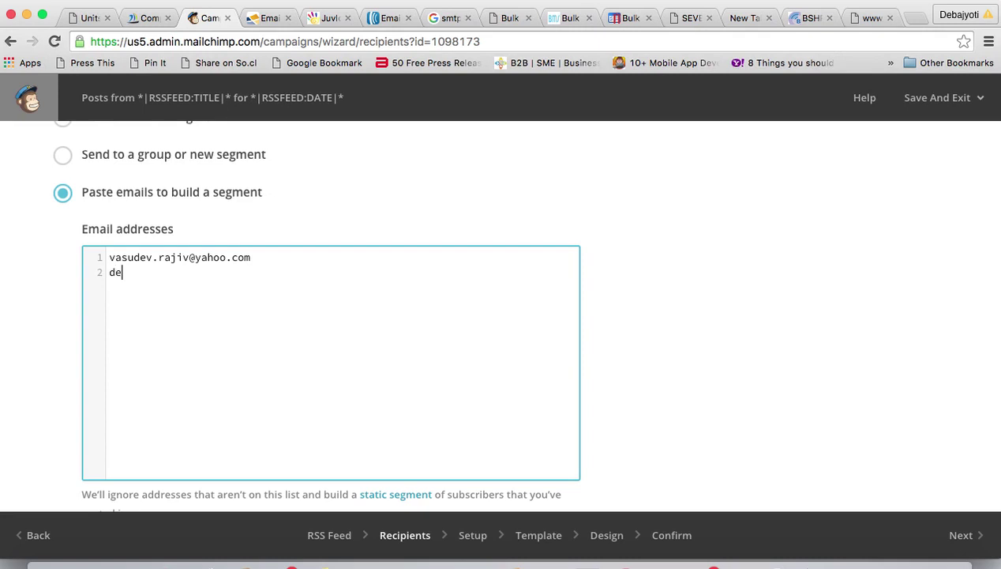
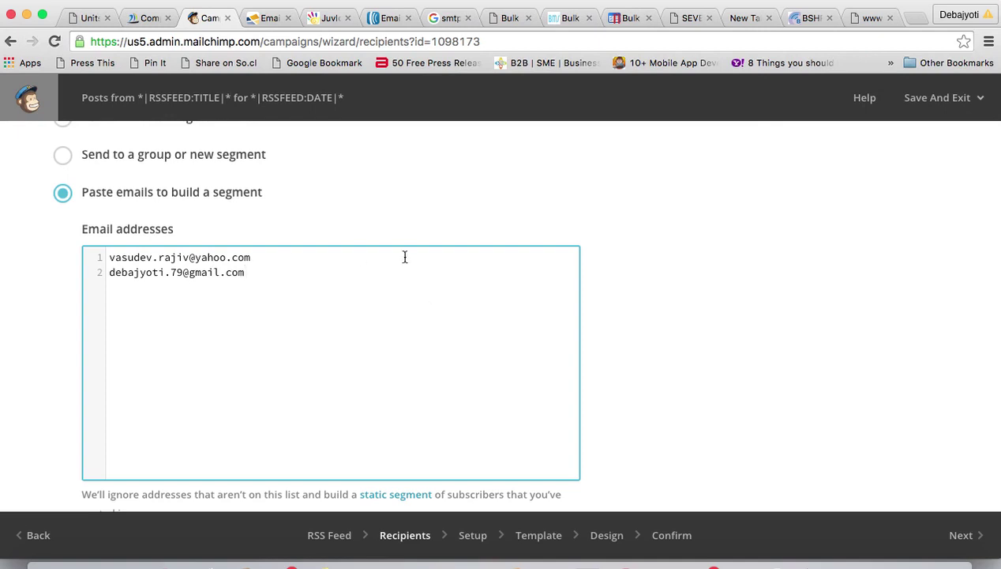
{"action": "scroll", "coordinate": [405, 257], "scroll_direction": "down", "scroll_amount": 3}
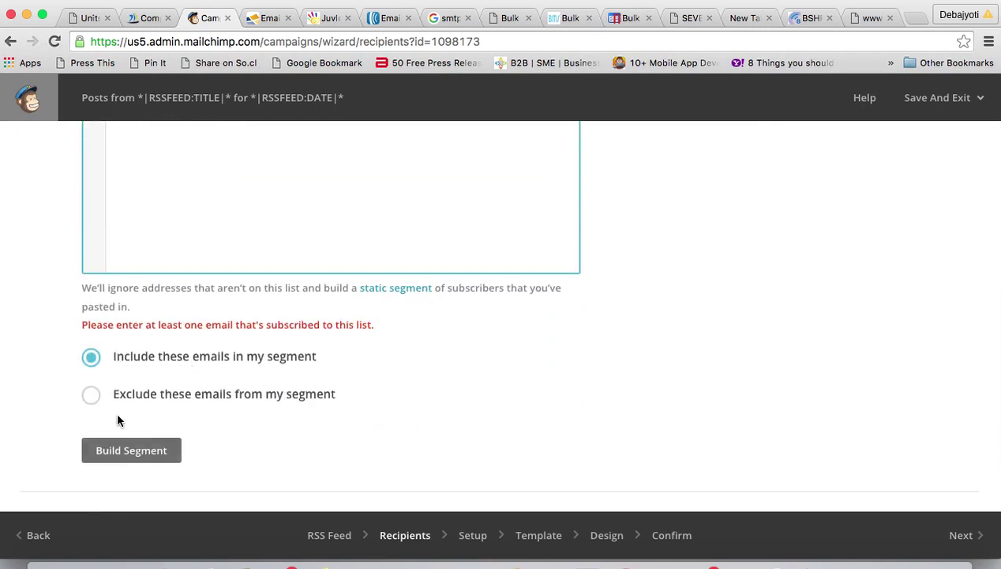
{"action": "scroll", "coordinate": [246, 403], "scroll_direction": "up", "scroll_amount": 3}
{"action": "scroll", "coordinate": [247, 403], "scroll_direction": "up", "scroll_amount": 1}
{"action": "scroll", "coordinate": [247, 404], "scroll_direction": "down", "scroll_amount": 5}
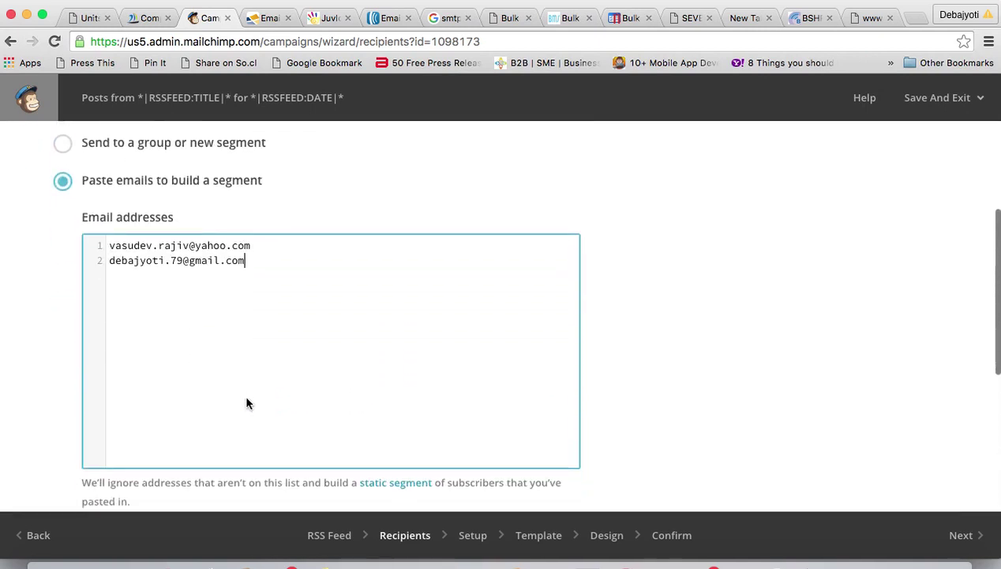
{"action": "left_click", "coordinate": [114, 382]}
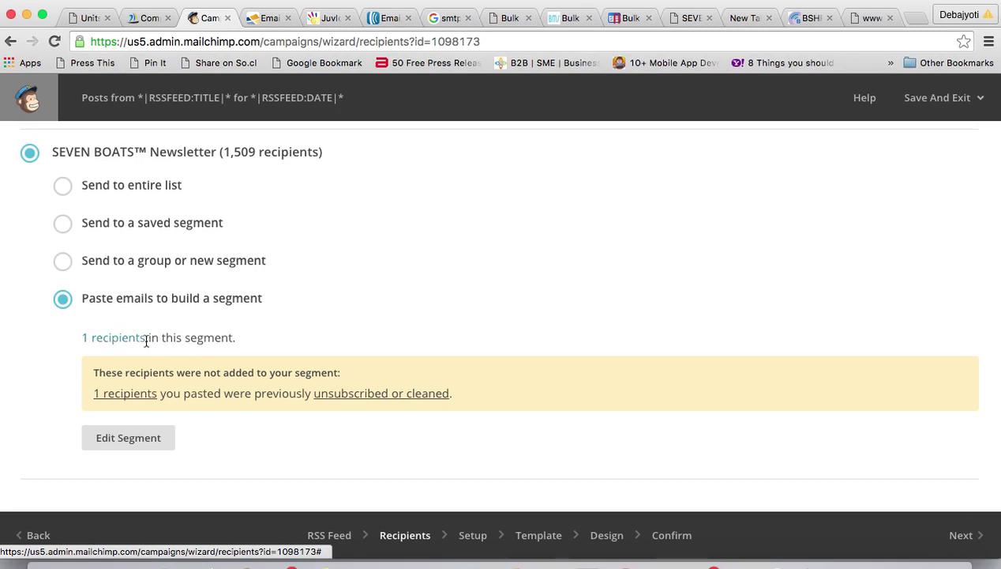
- Always allow MailChimp pop-ups in Chrome after the recipients window gets blocked
{"action": "left_click", "coordinate": [111, 340]}
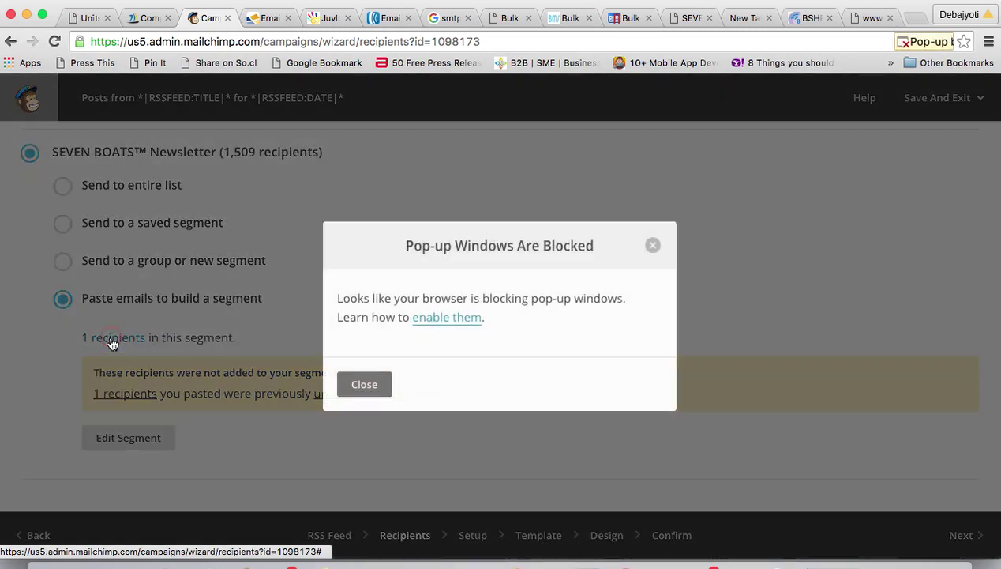
{"action": "left_click", "coordinate": [652, 245]}
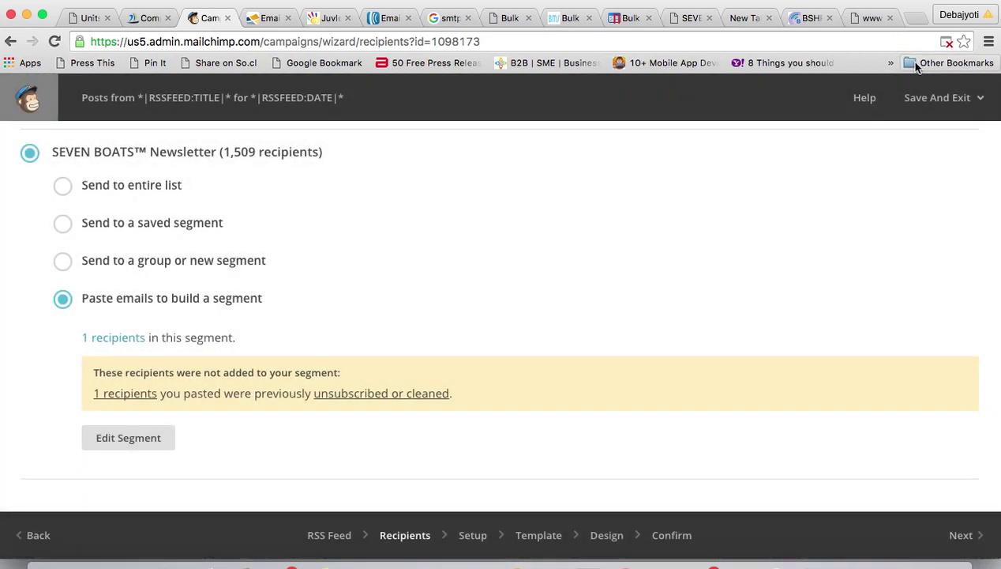
{"action": "left_click", "coordinate": [947, 42]}
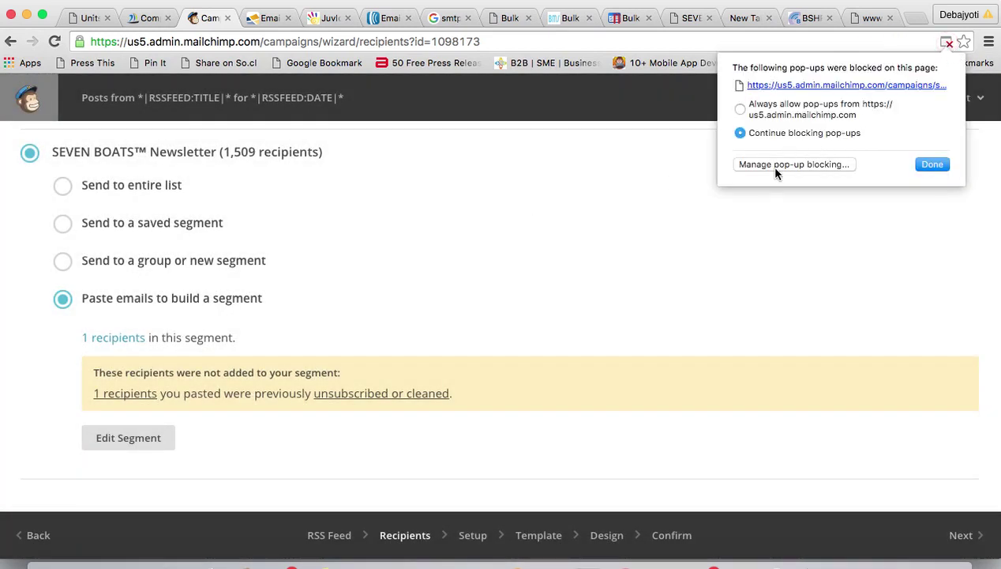
{"action": "left_click", "coordinate": [740, 109]}
{"action": "left_click", "coordinate": [931, 167]}
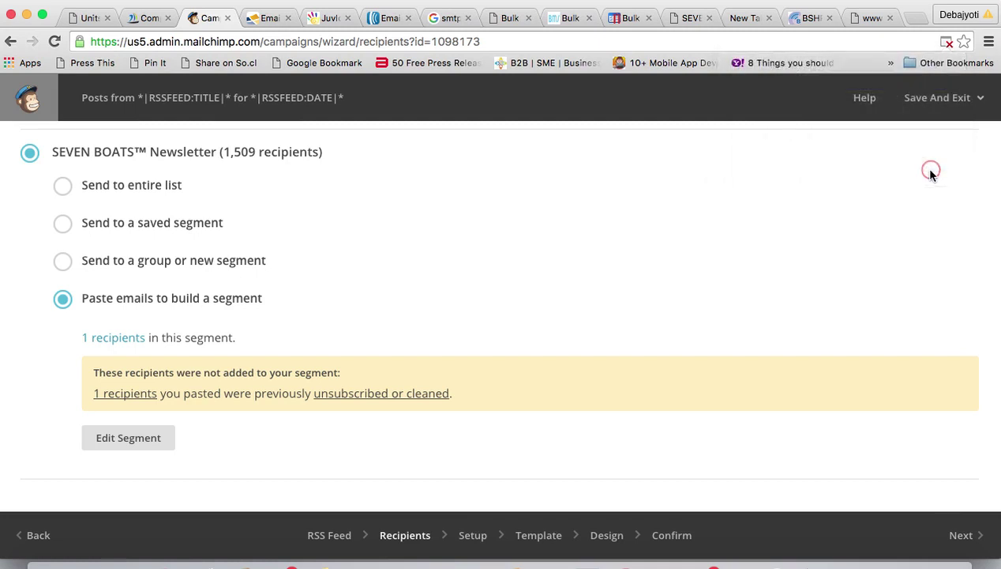
- View the single segment recipient, close that window, and continue to Campaign info
{"action": "left_click", "coordinate": [109, 338]}
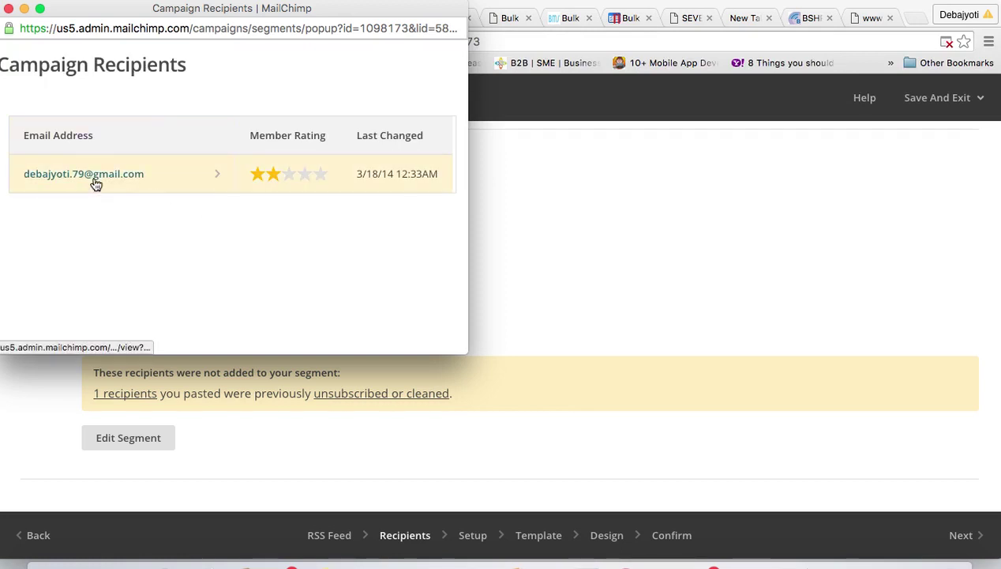
{"action": "left_click", "coordinate": [9, 9]}
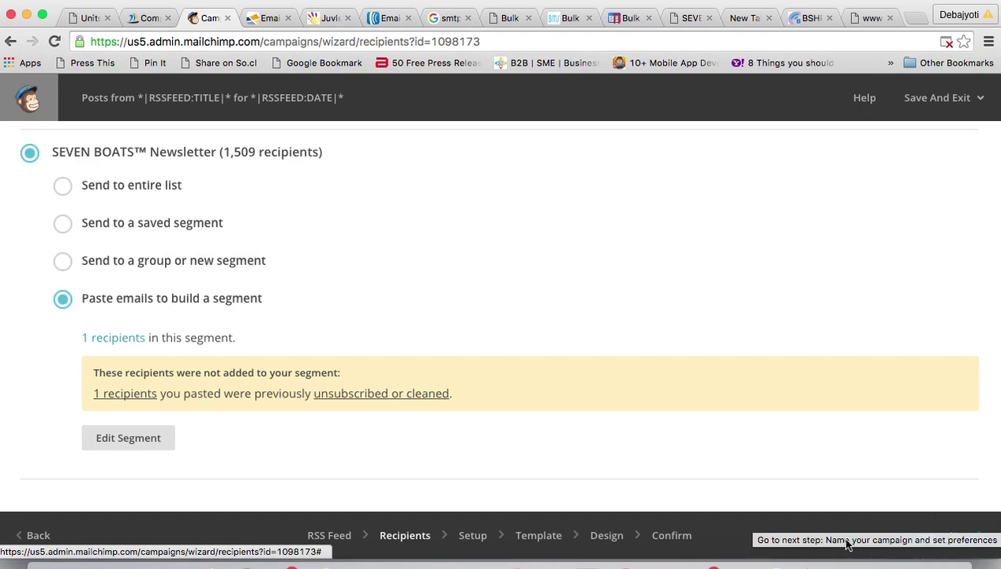
{"action": "left_click", "coordinate": [967, 534]}
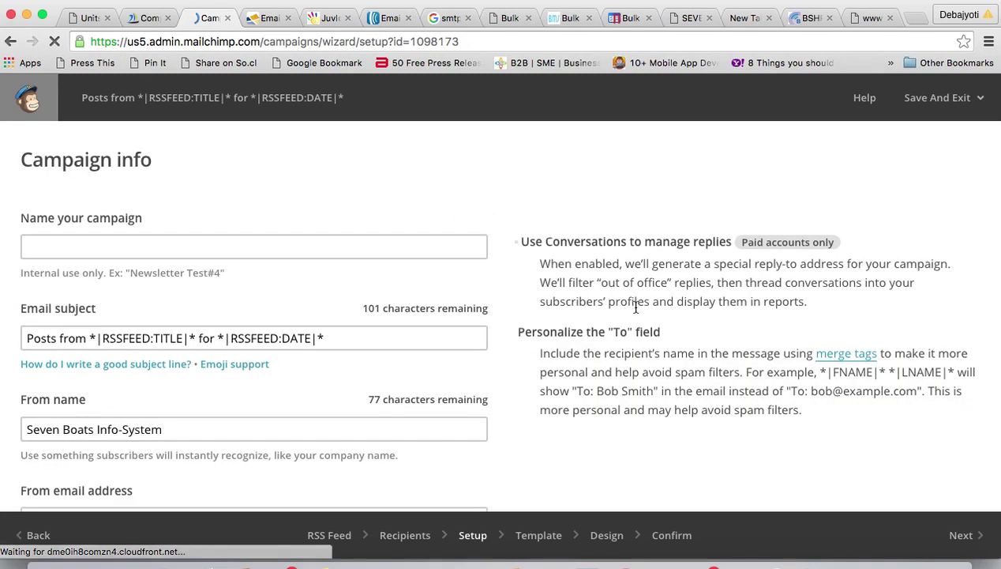
- Name the campaign 'Bengalspeech Mailers' and move to the email subject field
{"action": "left_click", "coordinate": [79, 246]}
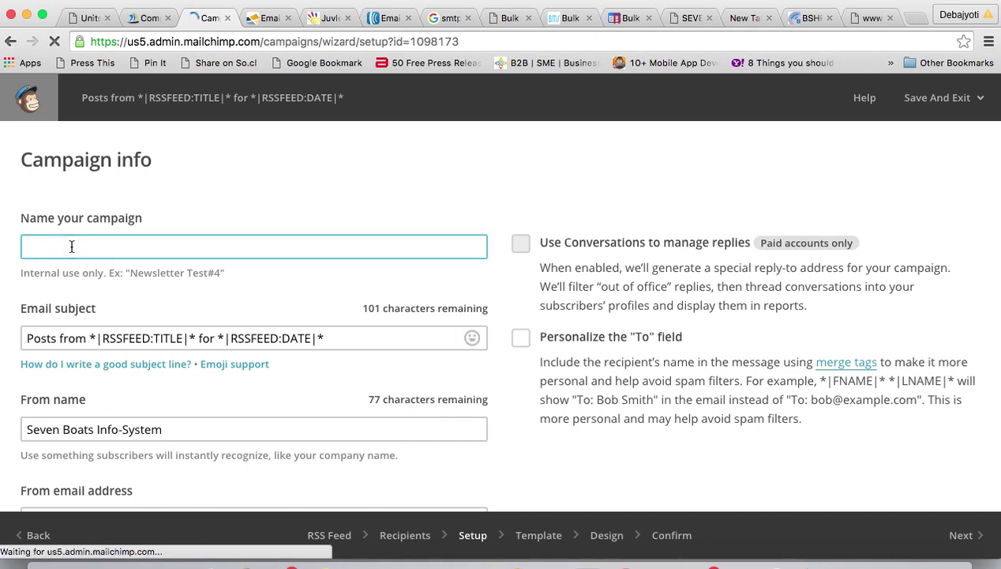
{"action": "type", "text": "B"}
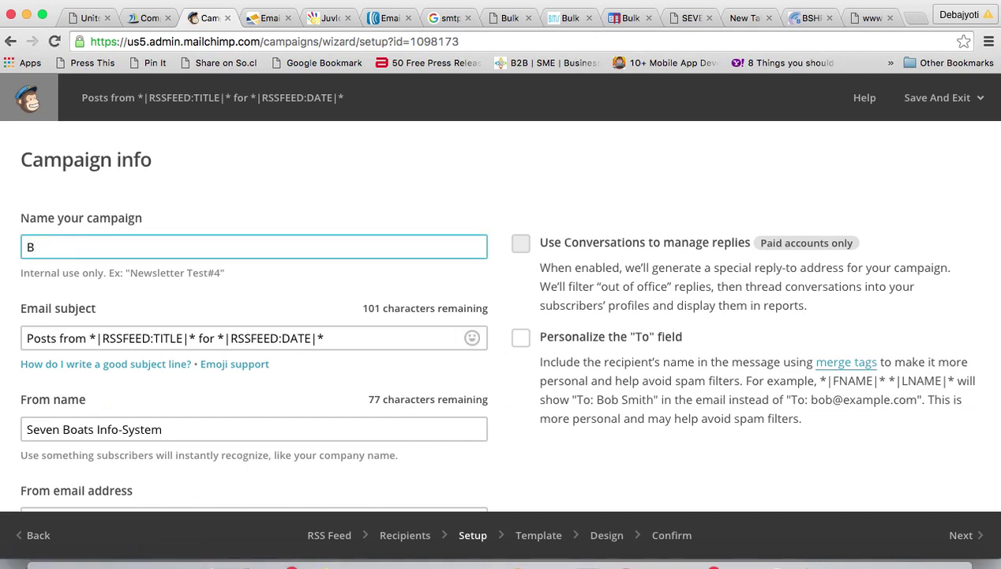
{"action": "type", "text": "engalsspeech Mailers"}
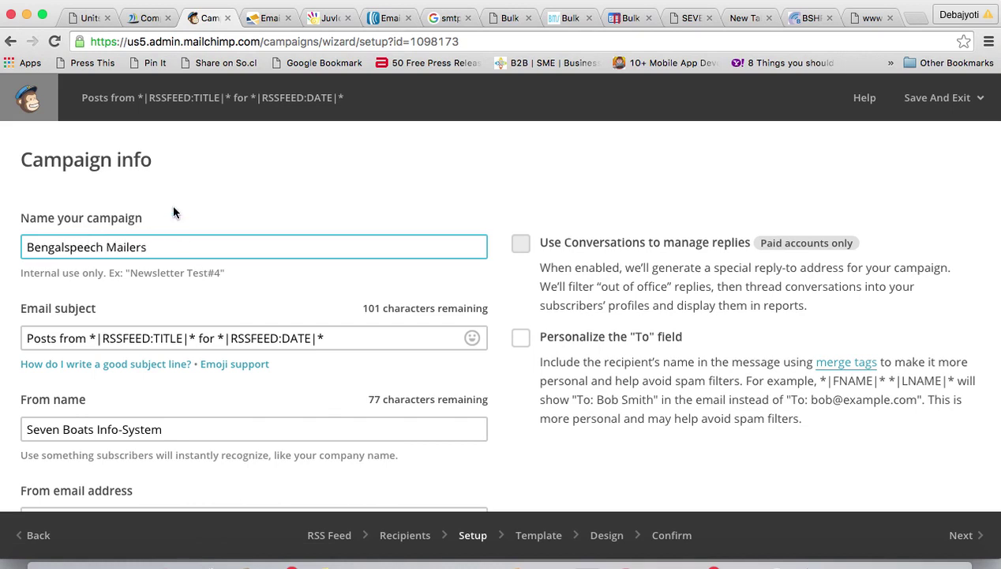
{"action": "left_click", "coordinate": [332, 338]}
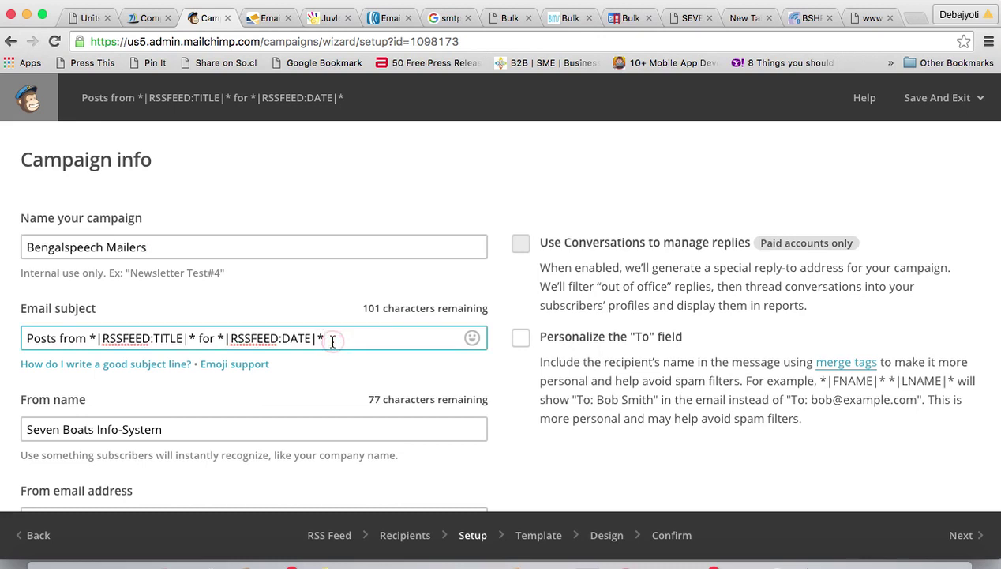
{"action": "left_click", "coordinate": [26, 337]}
- Review the from name and sender e-mail address fields by selecting their contents
{"action": "scroll", "coordinate": [258, 380], "scroll_direction": "down", "scroll_amount": 3}
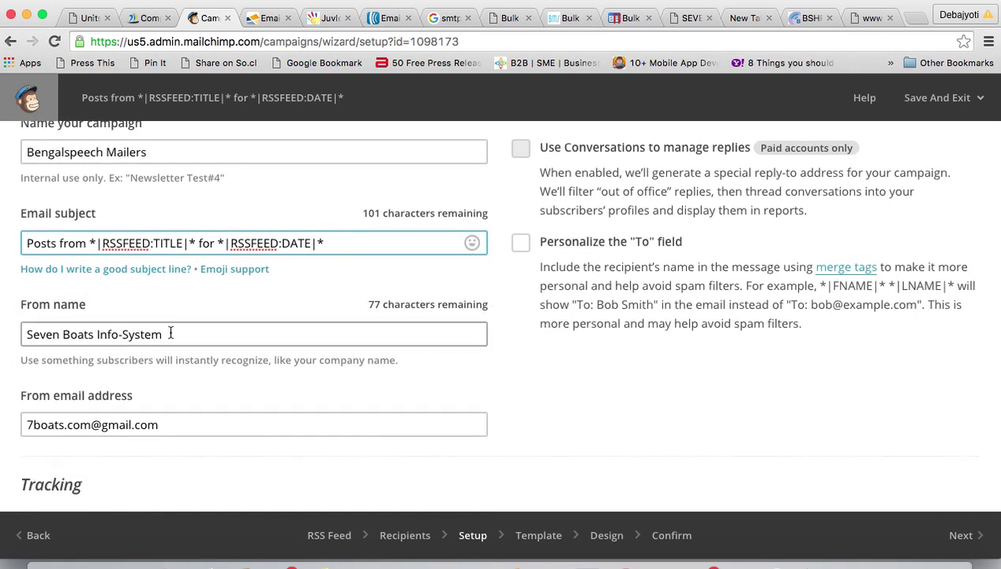
{"action": "left_click", "coordinate": [166, 334]}
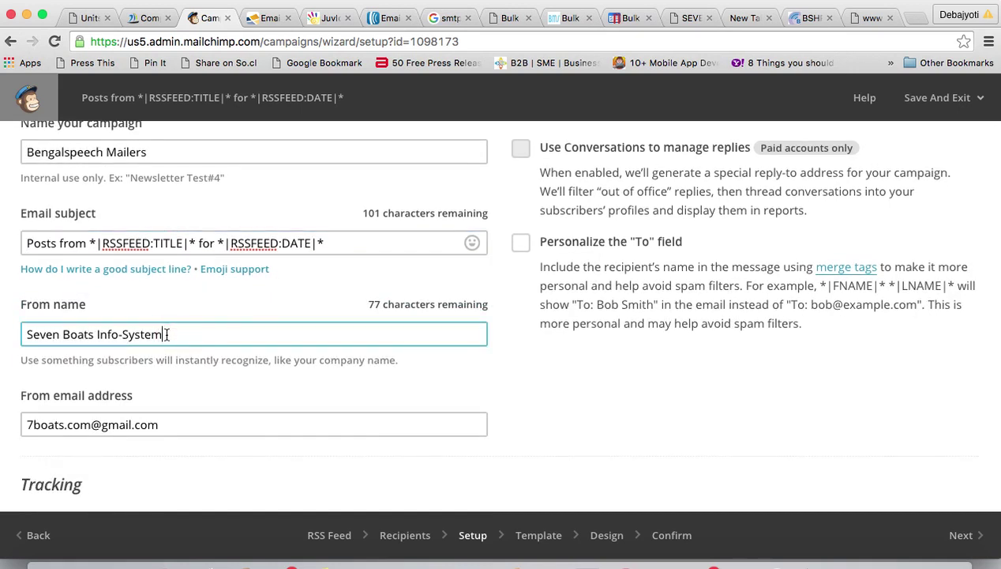
{"action": "left_click_drag", "start_coordinate": [167, 334], "coordinate": [21, 334]}
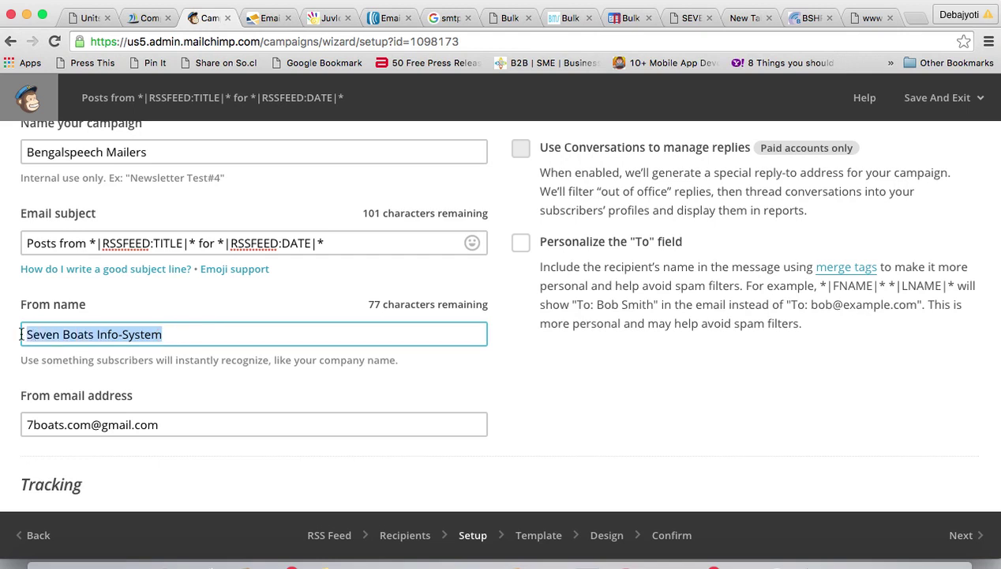
{"action": "left_click", "coordinate": [172, 424]}
{"action": "left_click_drag", "start_coordinate": [173, 425], "coordinate": [2, 401]}
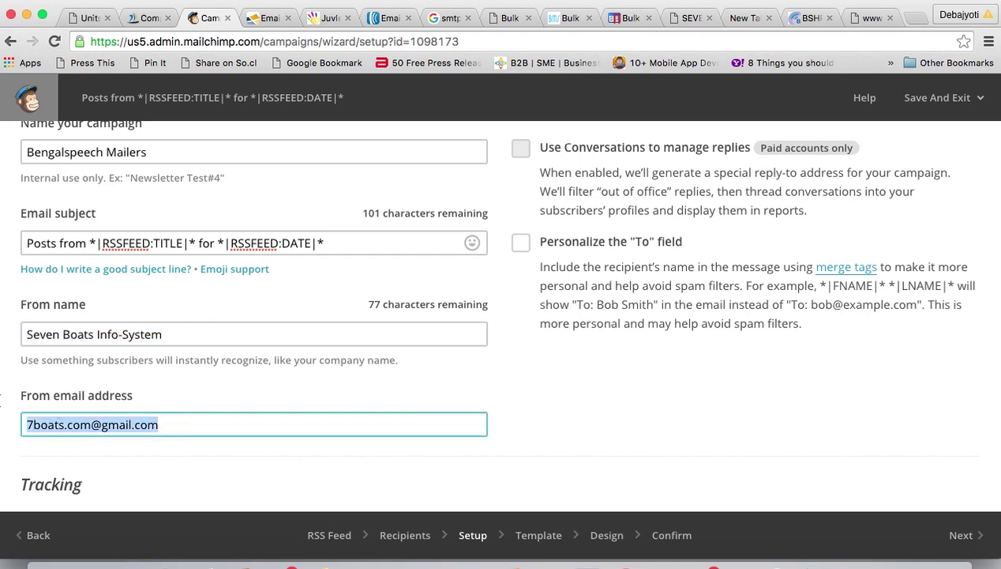
- Look over the tracking and other setup options, then advance to the Template step
{"action": "scroll", "coordinate": [415, 411], "scroll_direction": "up", "scroll_amount": 1}
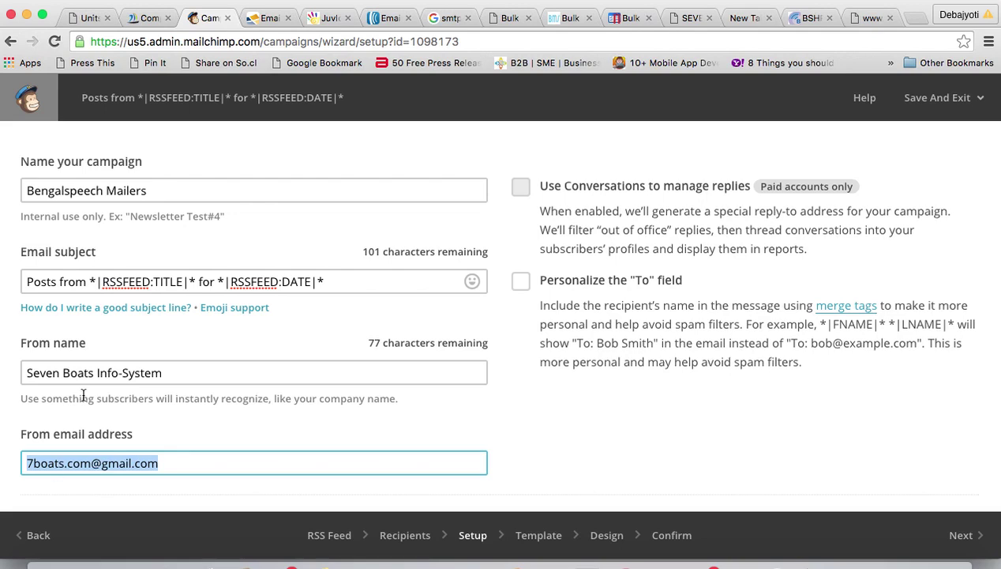
{"action": "scroll", "coordinate": [295, 405], "scroll_direction": "down", "scroll_amount": 5}
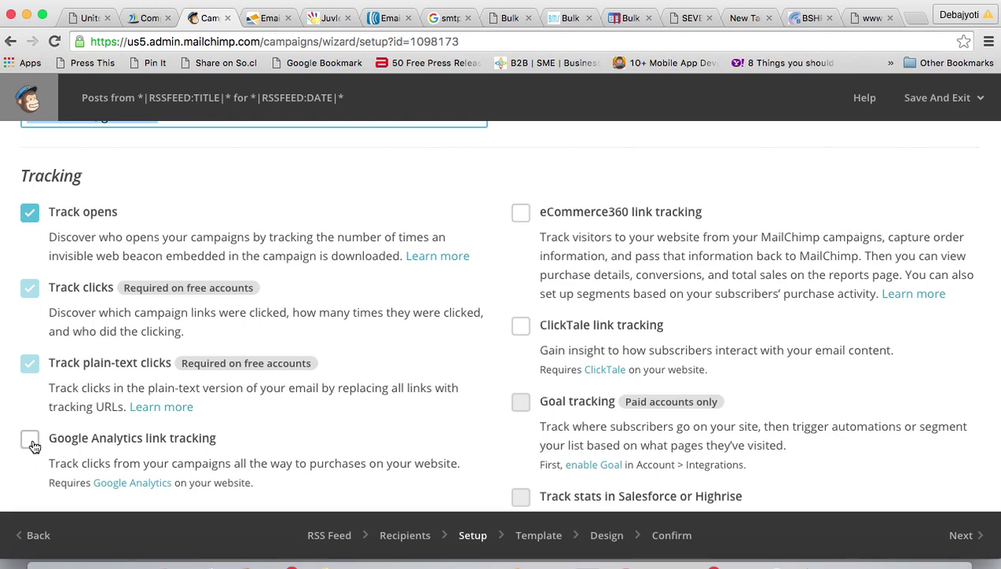
{"action": "scroll", "coordinate": [257, 454], "scroll_direction": "down", "scroll_amount": 10}
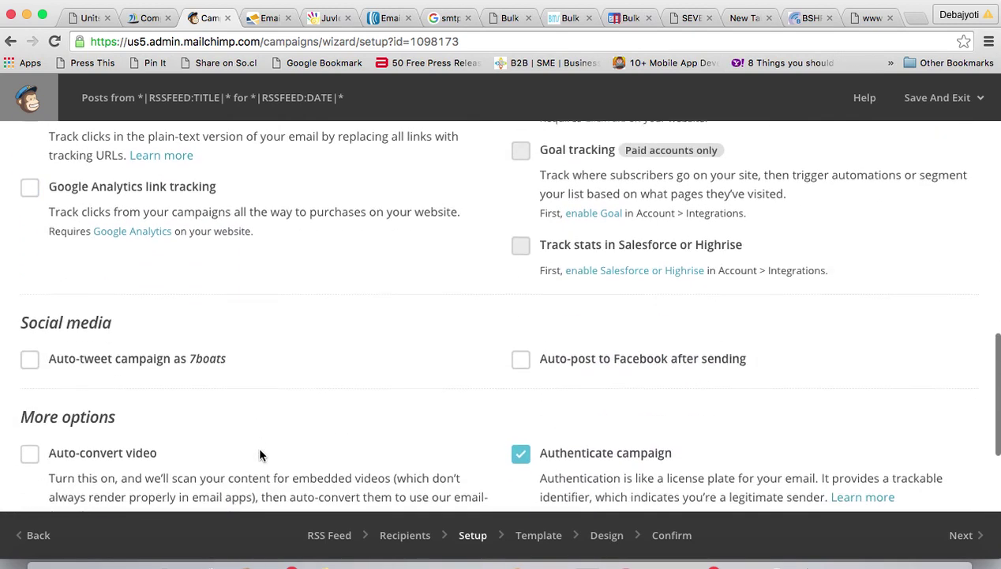
{"action": "scroll", "coordinate": [261, 452], "scroll_direction": "up", "scroll_amount": 2}
{"action": "scroll", "coordinate": [260, 450], "scroll_direction": "down", "scroll_amount": 2}
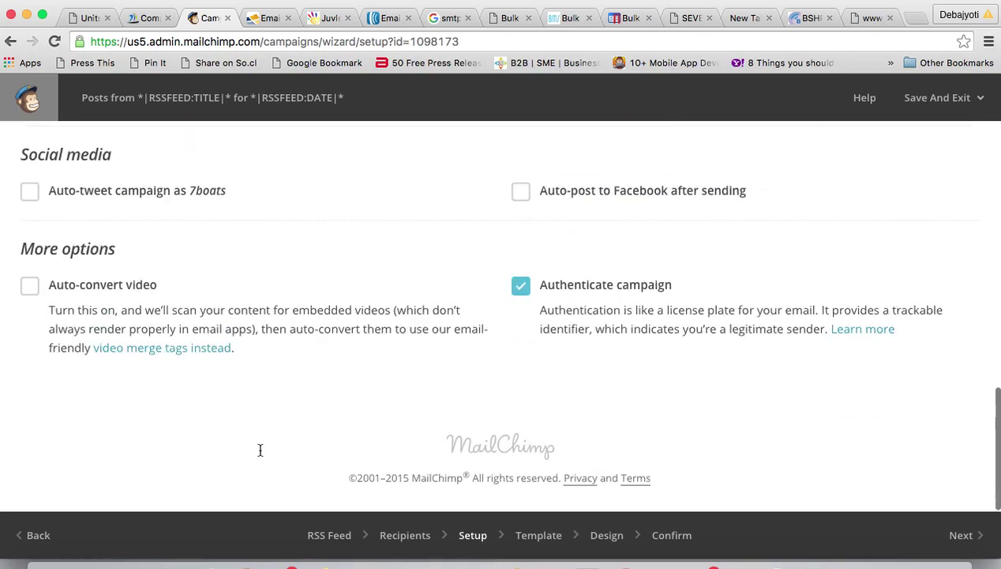
{"action": "scroll", "coordinate": [260, 449], "scroll_direction": "up", "scroll_amount": 8}
{"action": "scroll", "coordinate": [260, 450], "scroll_direction": "up", "scroll_amount": 3}
{"action": "scroll", "coordinate": [260, 450], "scroll_direction": "down", "scroll_amount": 12}
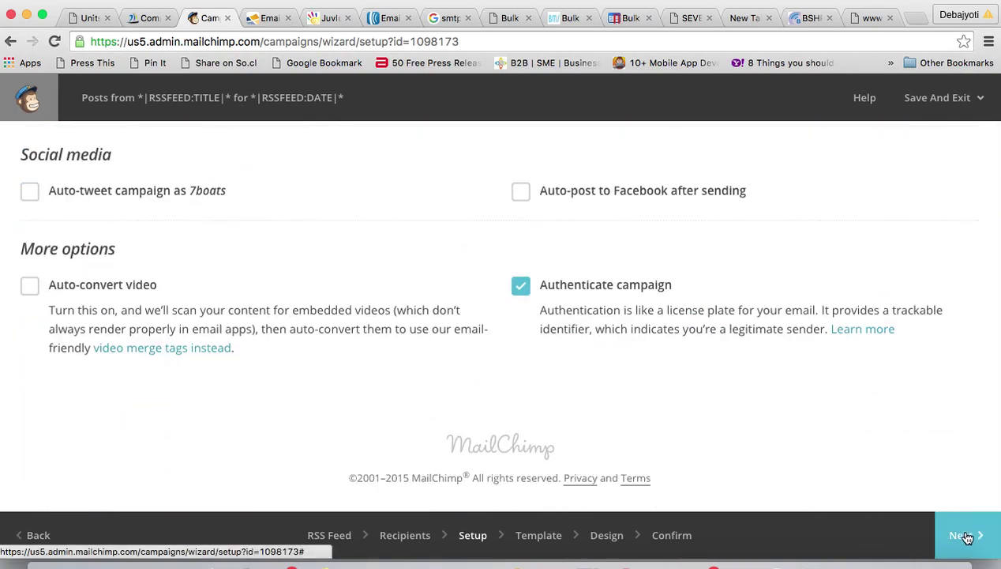
{"action": "scroll", "coordinate": [868, 342], "scroll_direction": "up", "scroll_amount": 12}
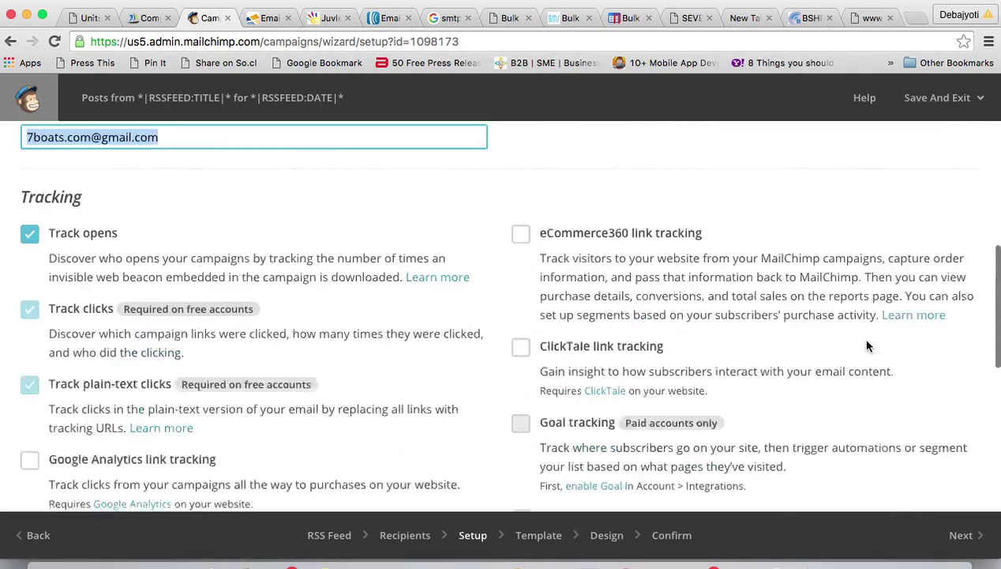
{"action": "scroll", "coordinate": [867, 342], "scroll_direction": "down", "scroll_amount": 12}
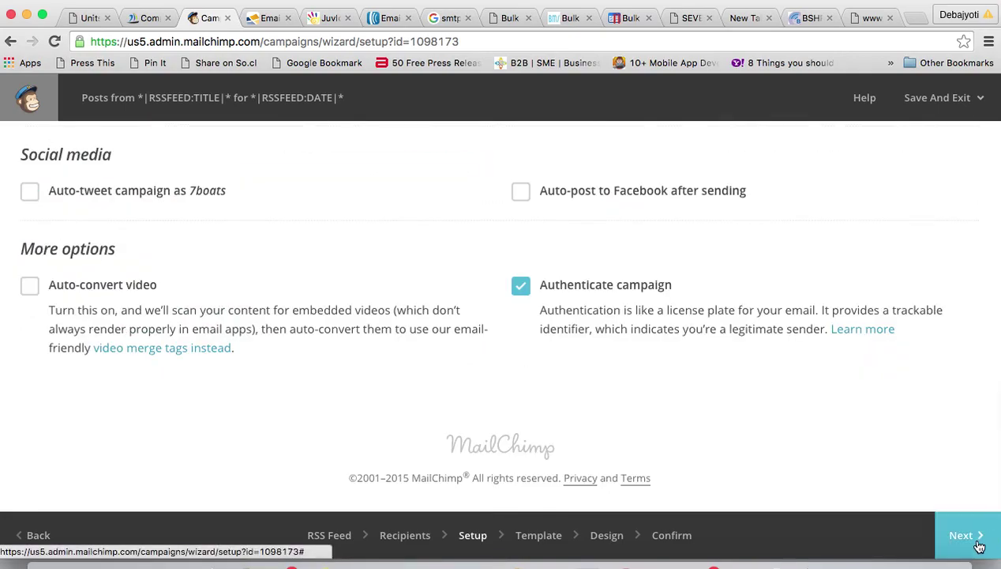
{"action": "scroll", "coordinate": [675, 228], "scroll_direction": "up", "scroll_amount": 12}
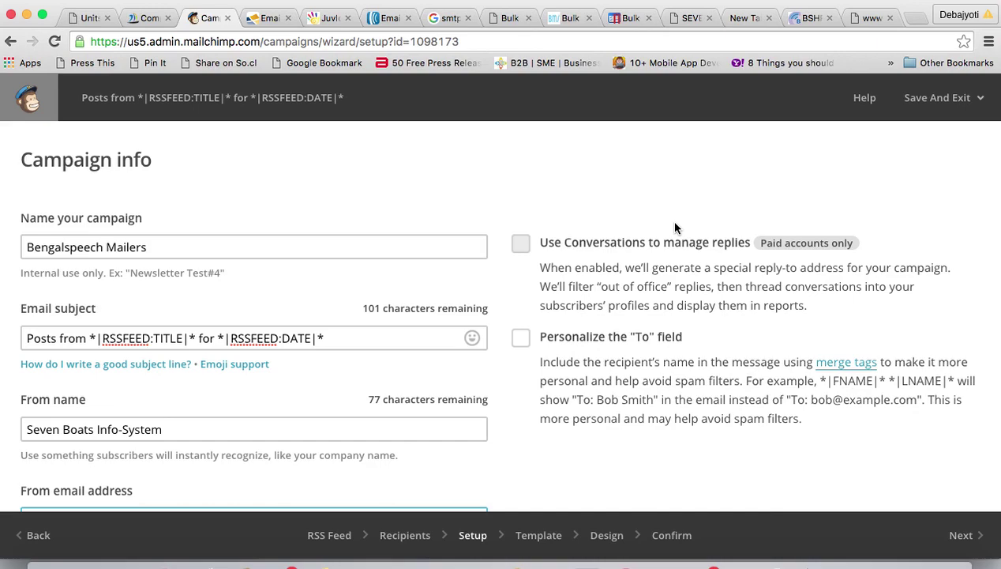
{"action": "scroll", "coordinate": [425, 324], "scroll_direction": "down", "scroll_amount": 10}
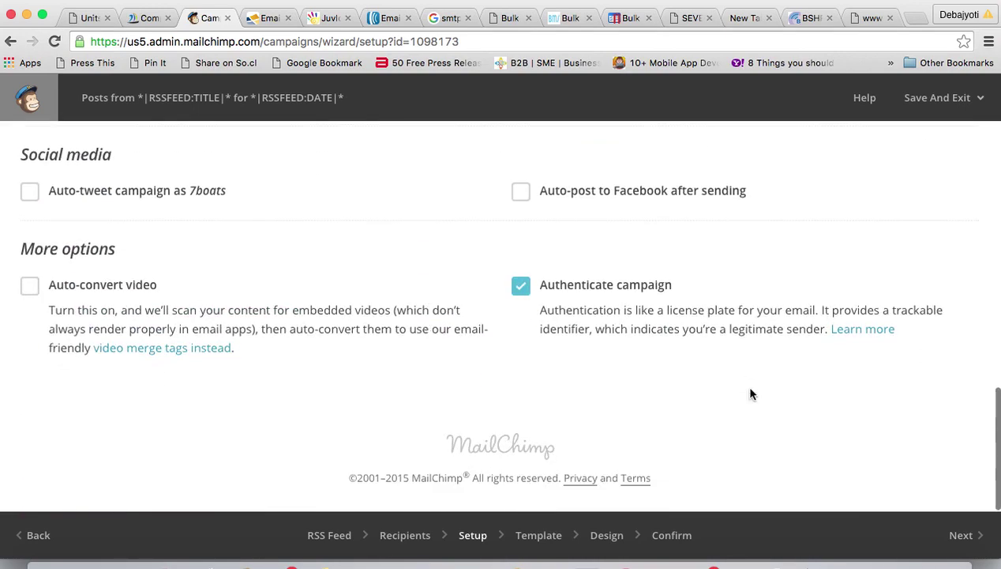
{"action": "left_click", "coordinate": [962, 534]}
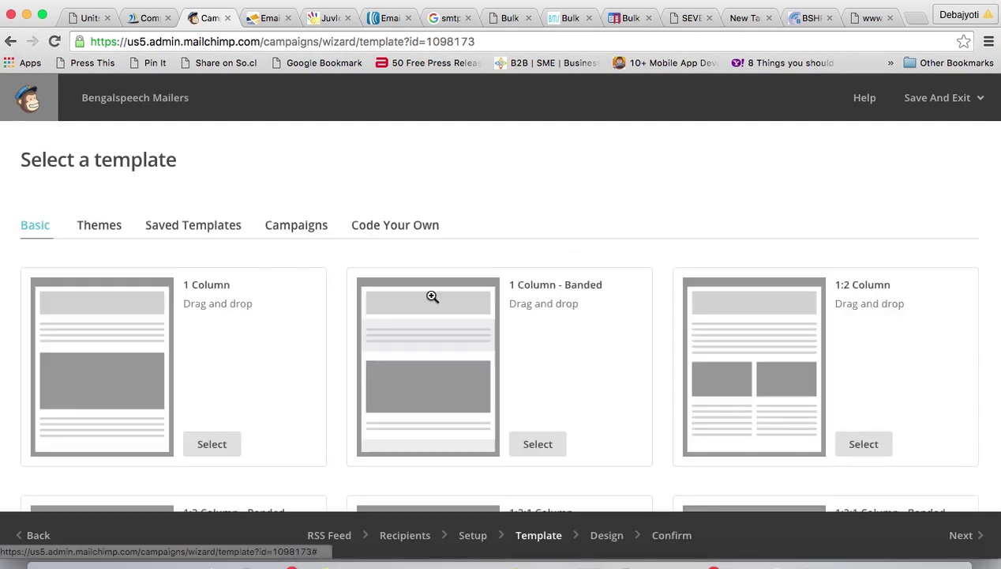
- Scroll down the Basic templates and select Basic RSS for the campaign email
{"action": "scroll", "coordinate": [536, 363], "scroll_direction": "down", "scroll_amount": 5}
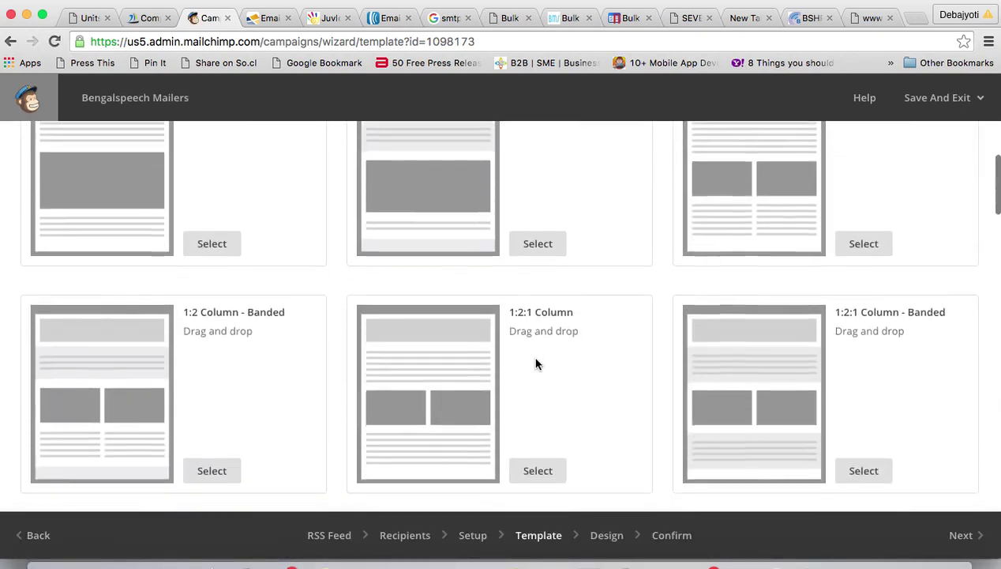
{"action": "scroll", "coordinate": [535, 364], "scroll_direction": "down", "scroll_amount": 7}
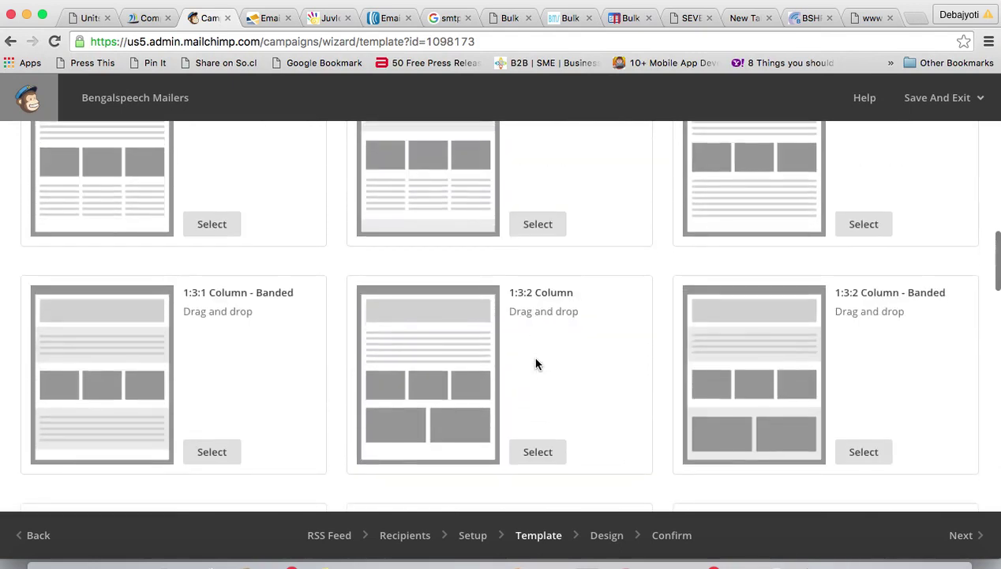
{"action": "scroll", "coordinate": [535, 363], "scroll_direction": "down", "scroll_amount": 5}
{"action": "scroll", "coordinate": [535, 363], "scroll_direction": "down", "scroll_amount": 9}
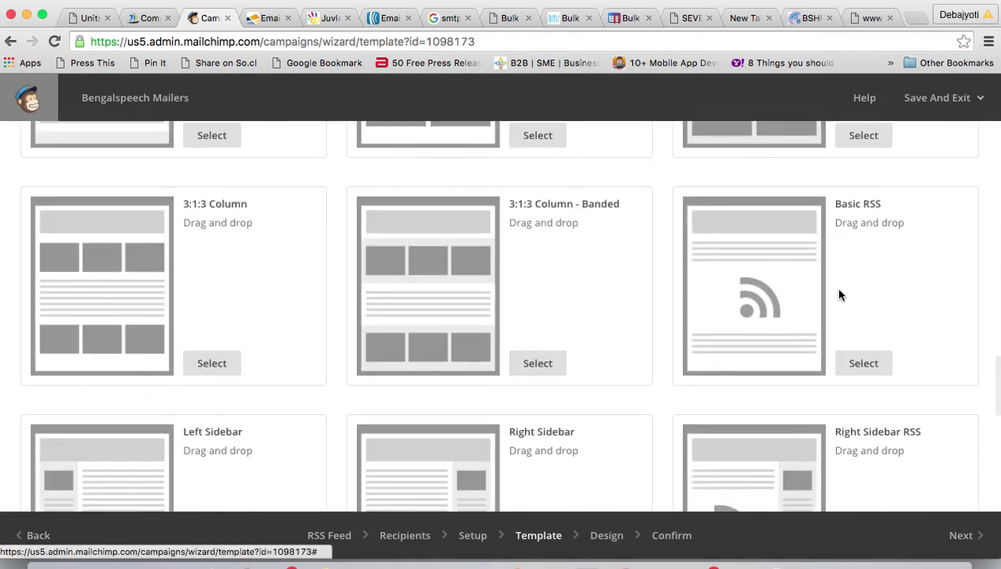
{"action": "left_click", "coordinate": [844, 362]}
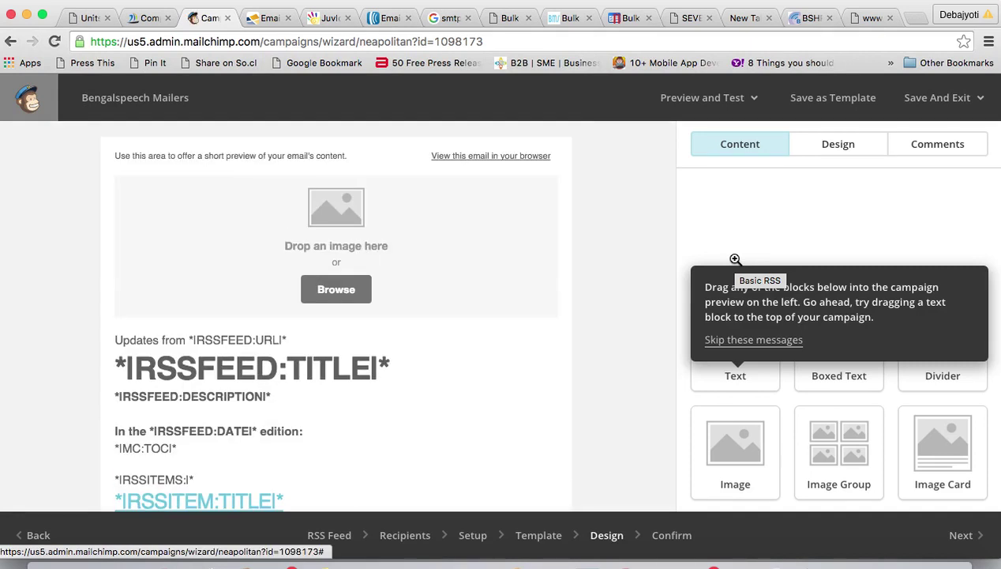
- Bring up the Image editor for the template's top image placeholder block
{"action": "mouse_move", "coordinate": [410, 222]}
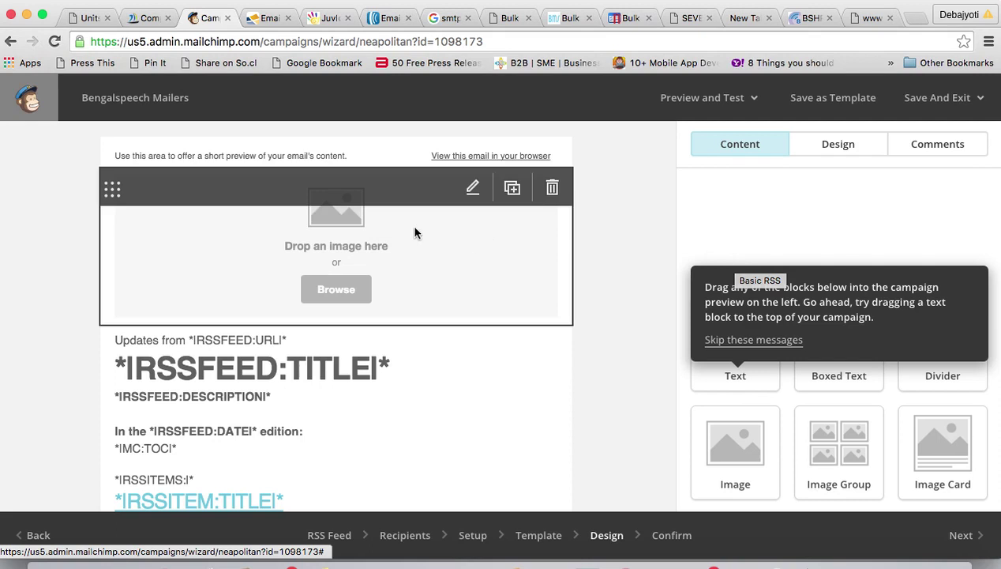
{"action": "left_click", "coordinate": [473, 189]}
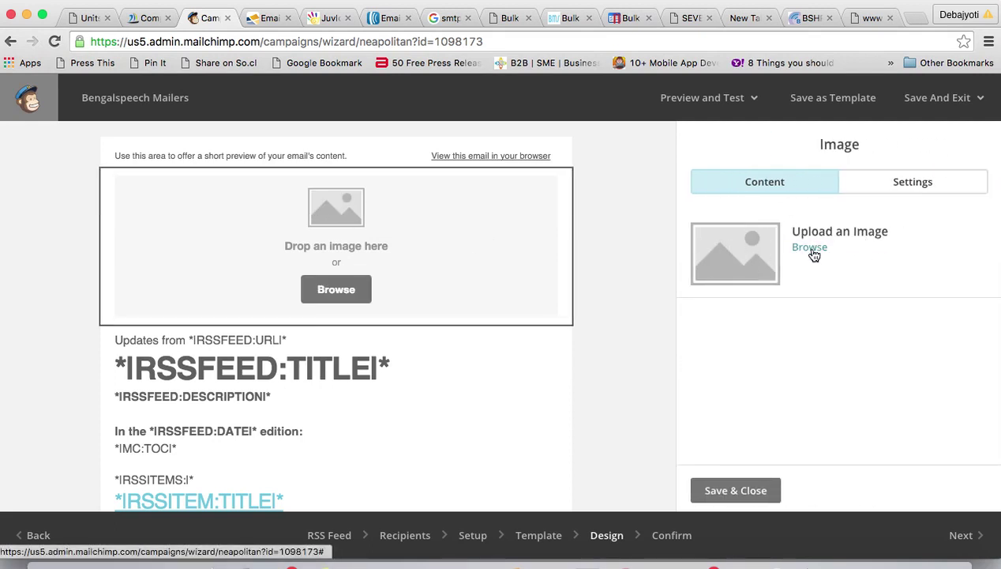
{"action": "left_click", "coordinate": [784, 181]}
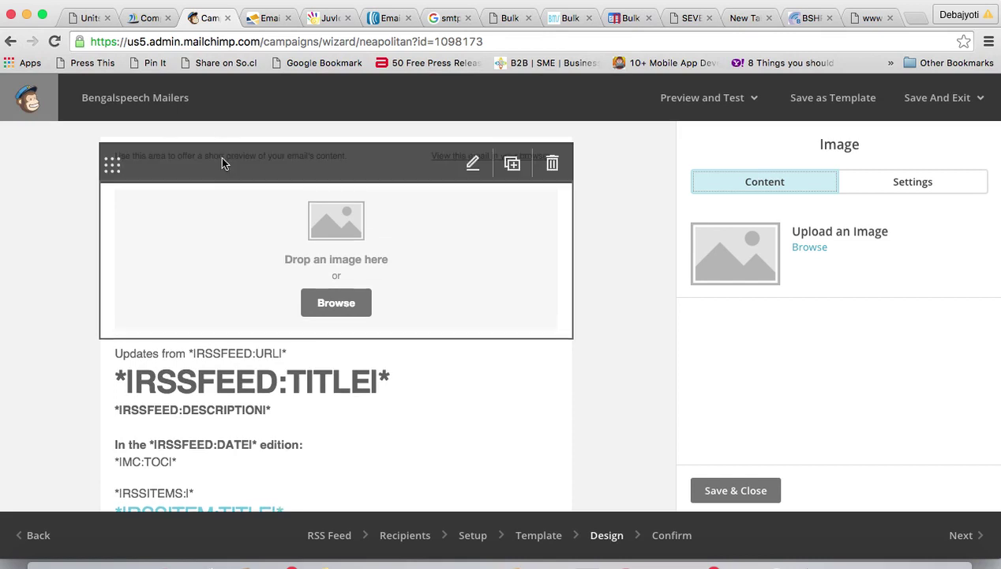
- Replace the preheader sentence with 'This is a test area' and save it
{"action": "left_click", "coordinate": [469, 167]}
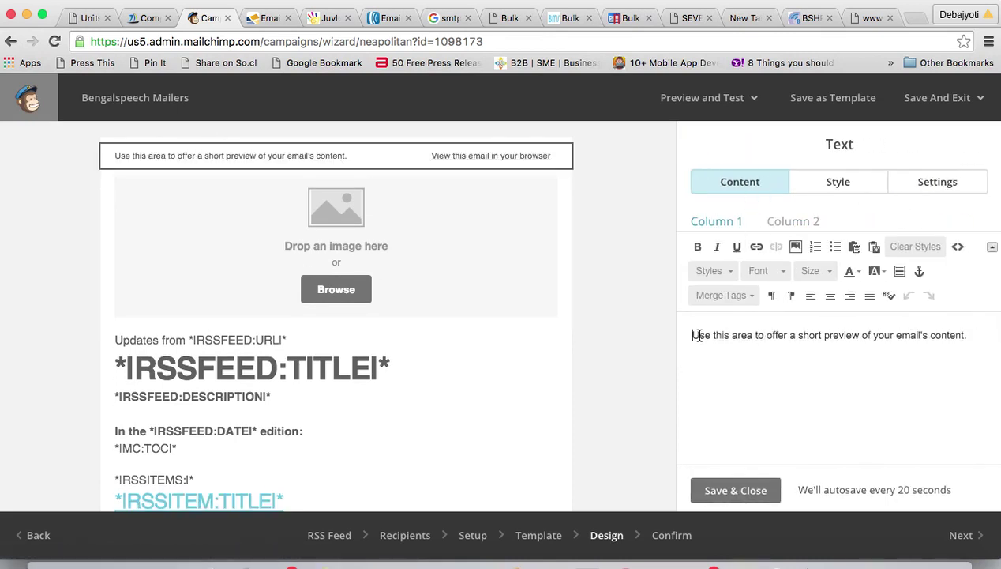
{"action": "left_click_drag", "start_coordinate": [692, 335], "coordinate": [952, 343]}
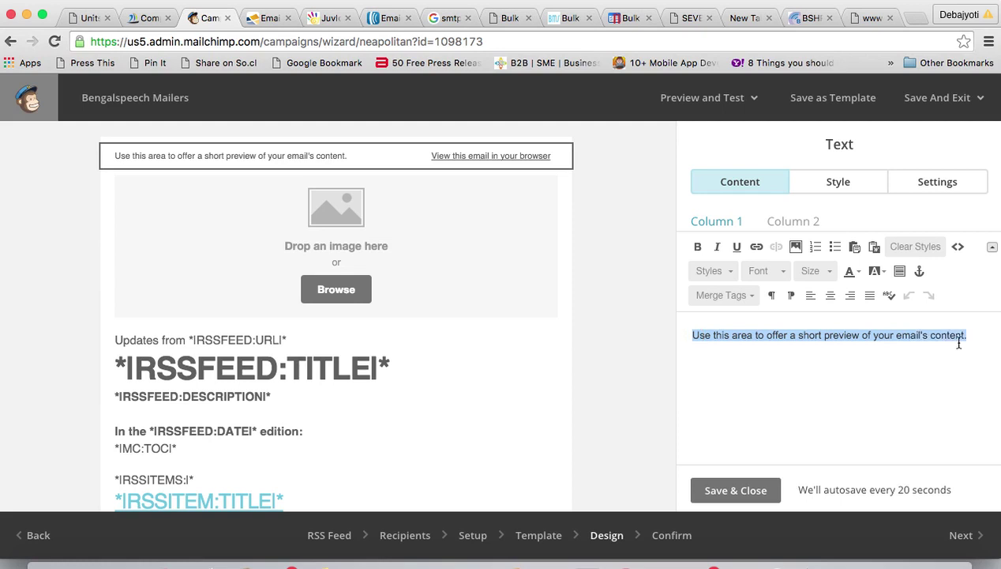
{"action": "type", "text": "This is a test area"}
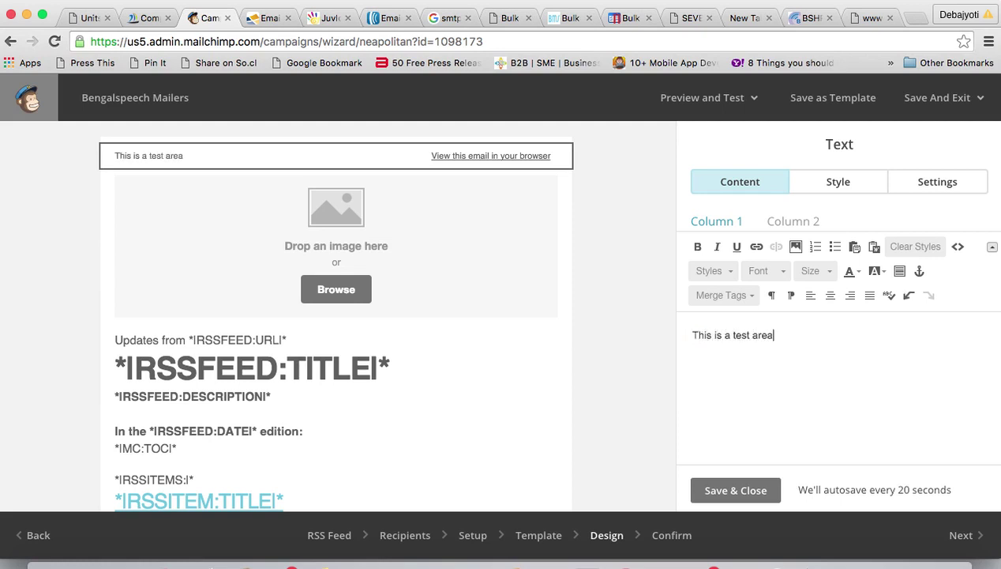
{"action": "left_click", "coordinate": [731, 489]}
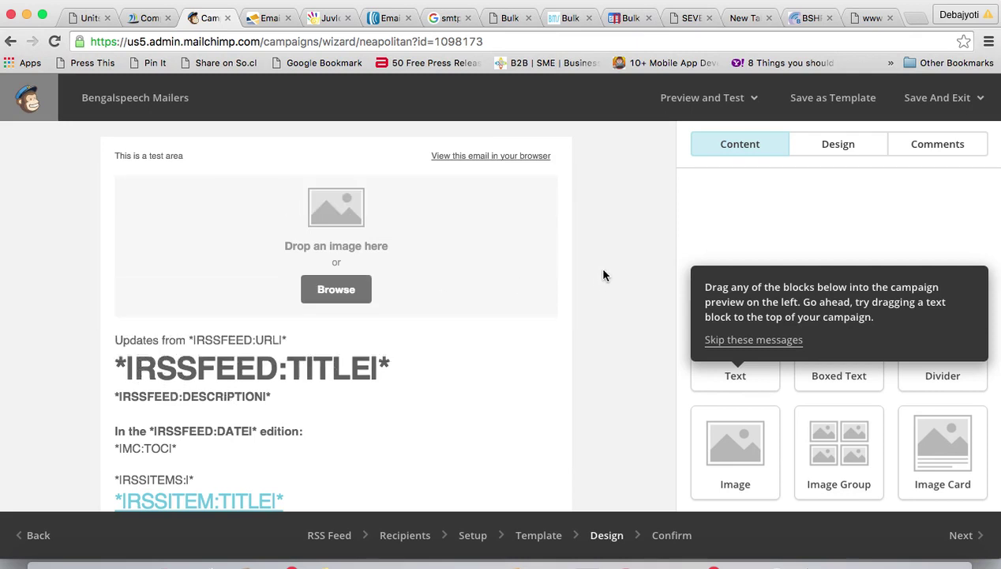
- Review the email's preheader, image placeholder and RSS merge tags, then show Preview and Test options
{"action": "scroll", "coordinate": [586, 292], "scroll_direction": "down", "scroll_amount": 3}
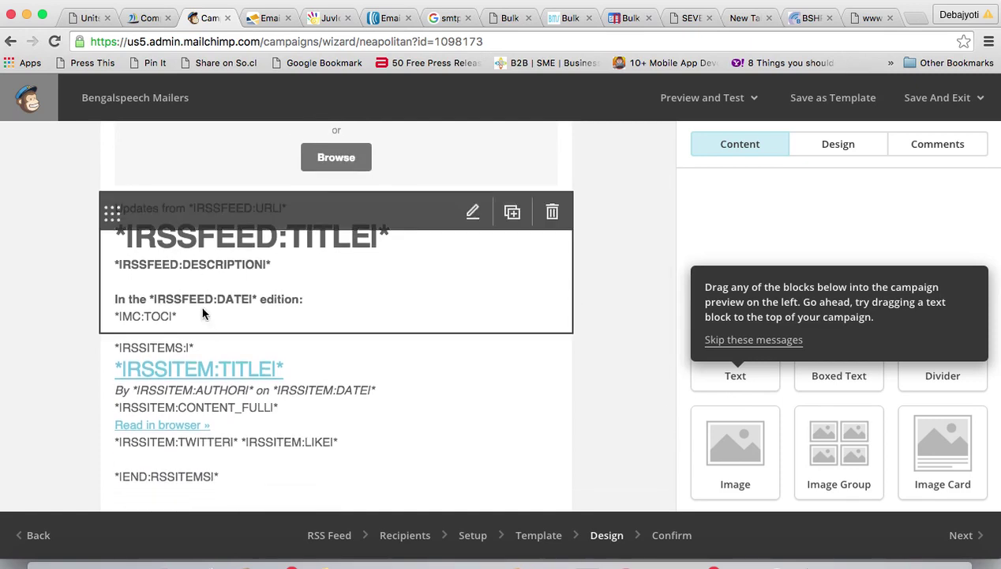
{"action": "scroll", "coordinate": [206, 401], "scroll_direction": "down", "scroll_amount": 5}
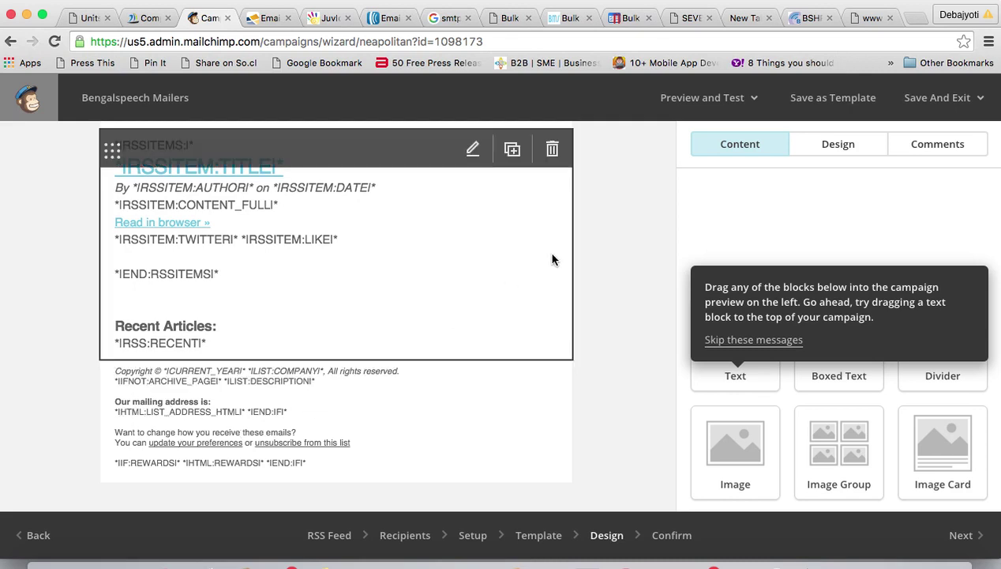
{"action": "scroll", "coordinate": [554, 259], "scroll_direction": "up", "scroll_amount": 8}
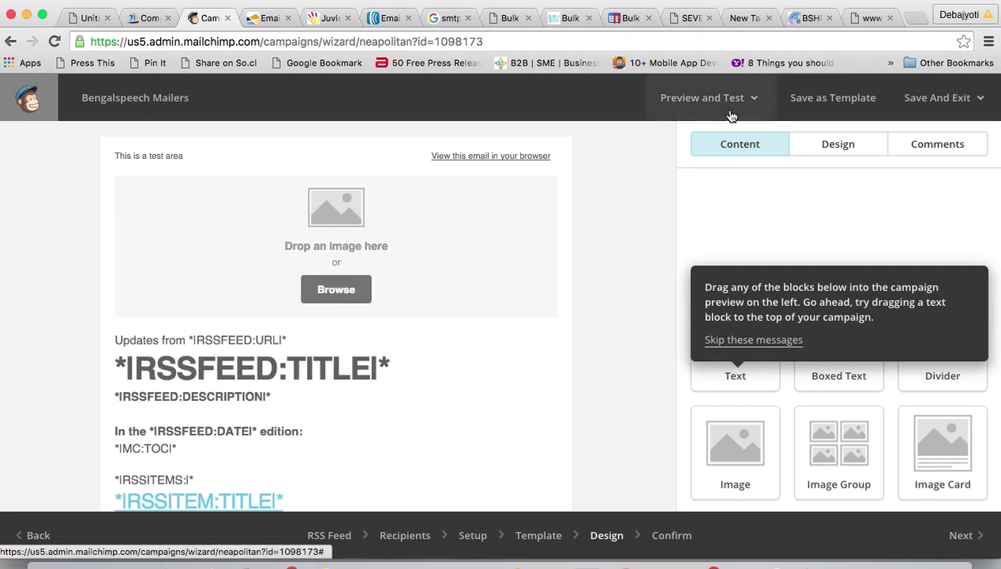
{"action": "left_click", "coordinate": [752, 98]}
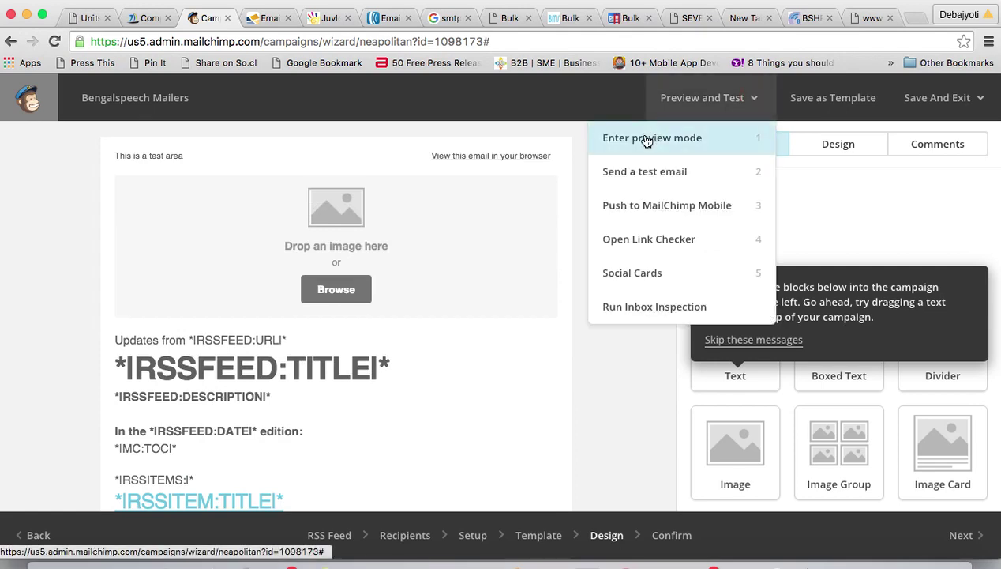
{"action": "left_click", "coordinate": [645, 139]}
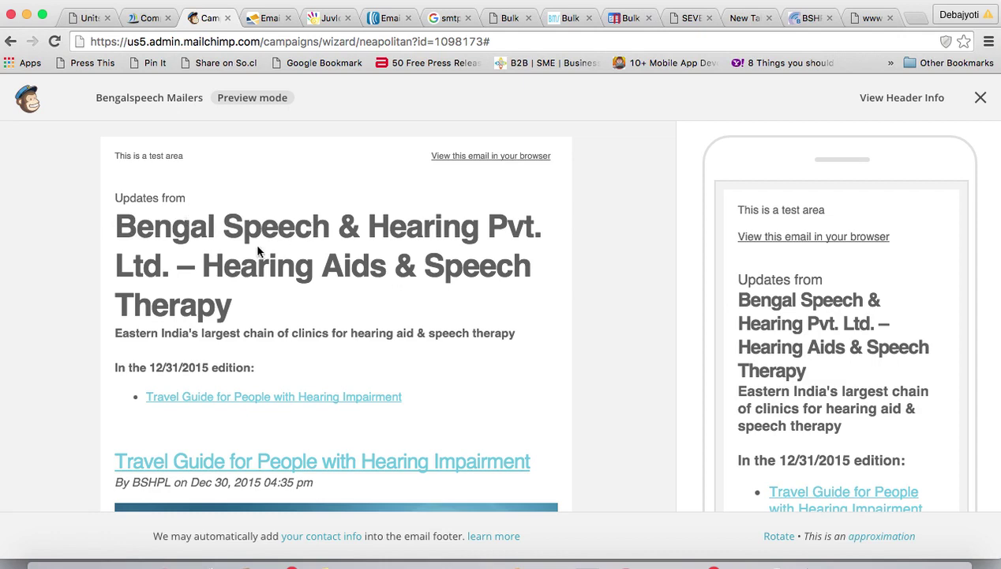
{"action": "scroll", "coordinate": [278, 308], "scroll_direction": "down", "scroll_amount": 5}
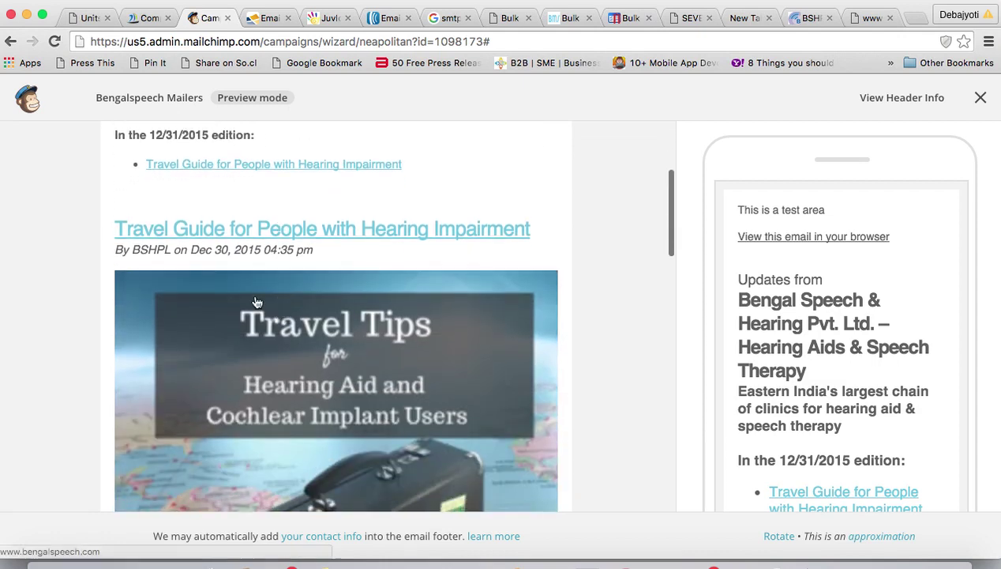
{"action": "scroll", "coordinate": [371, 262], "scroll_direction": "down", "scroll_amount": 5}
{"action": "scroll", "coordinate": [370, 262], "scroll_direction": "up", "scroll_amount": 2}
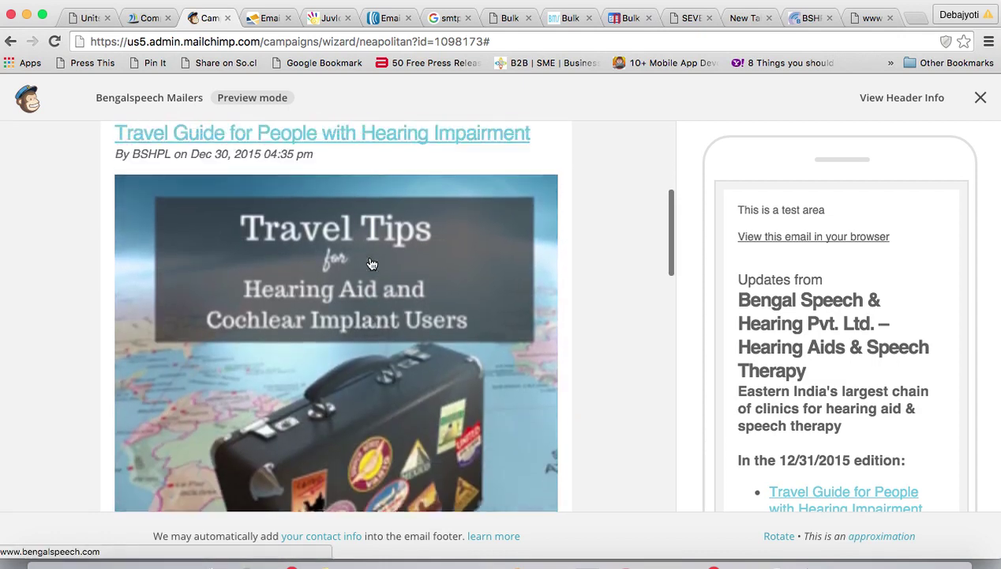
{"action": "scroll", "coordinate": [371, 263], "scroll_direction": "down", "scroll_amount": 7}
{"action": "scroll", "coordinate": [372, 263], "scroll_direction": "down", "scroll_amount": 15}
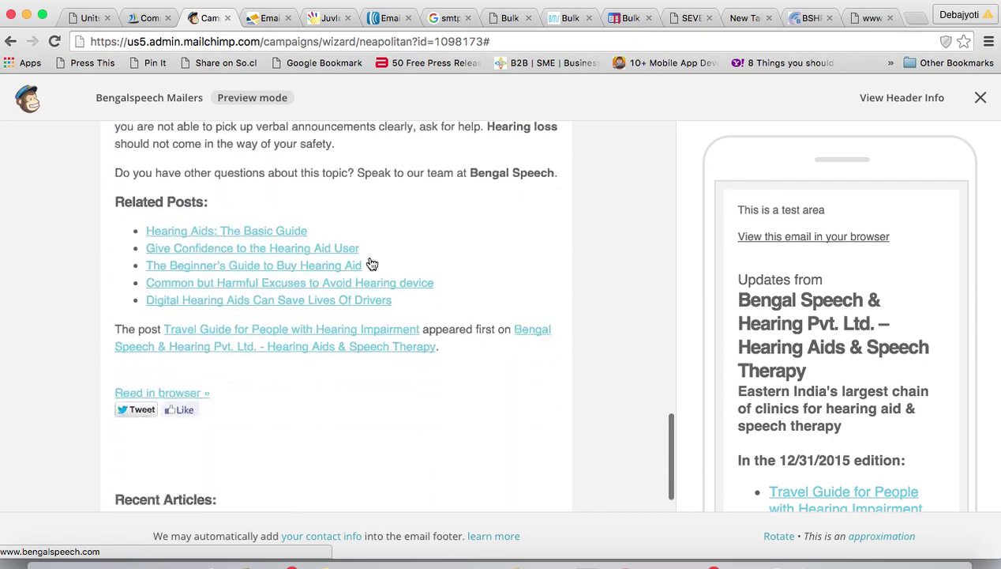
{"action": "scroll", "coordinate": [213, 259], "scroll_direction": "down", "scroll_amount": 4}
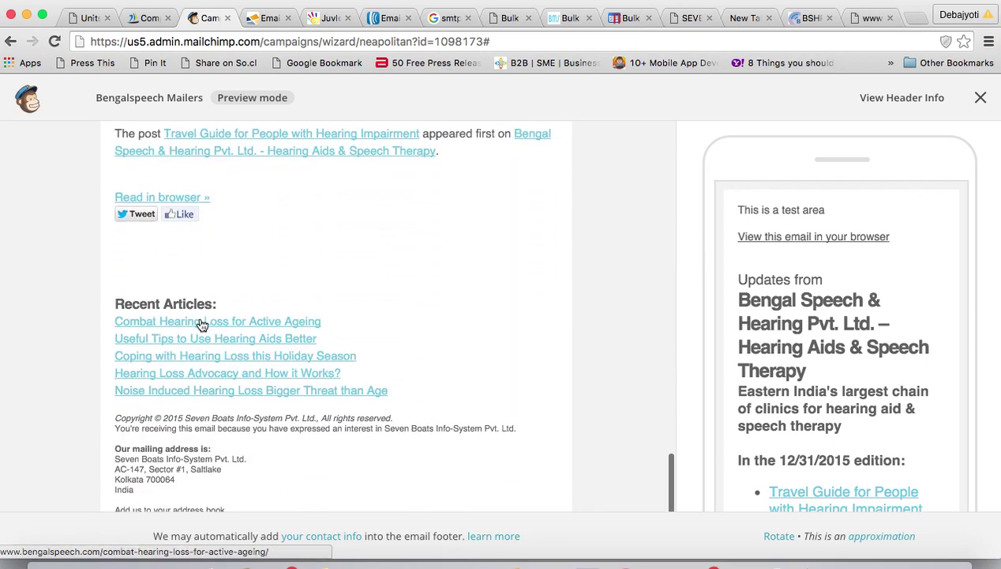
{"action": "scroll", "coordinate": [222, 362], "scroll_direction": "down", "scroll_amount": 1}
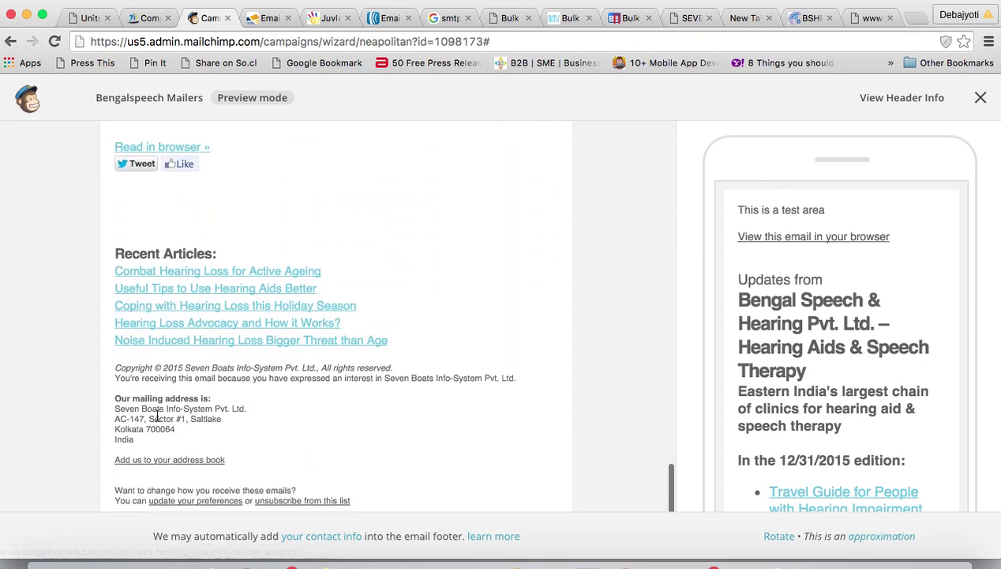
{"action": "left_click_drag", "start_coordinate": [118, 409], "coordinate": [164, 439]}
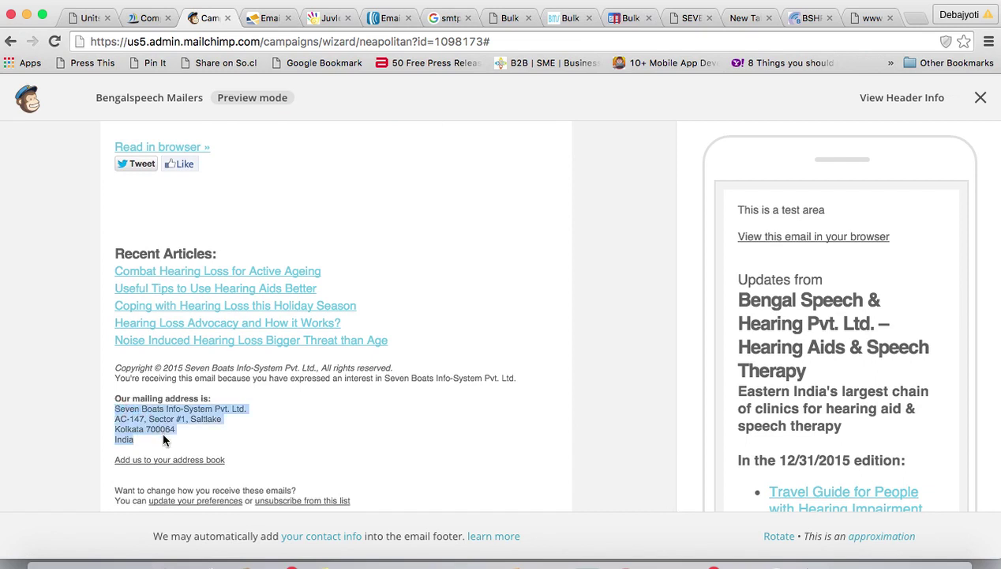
{"action": "scroll", "coordinate": [164, 436], "scroll_direction": "down", "scroll_amount": 1}
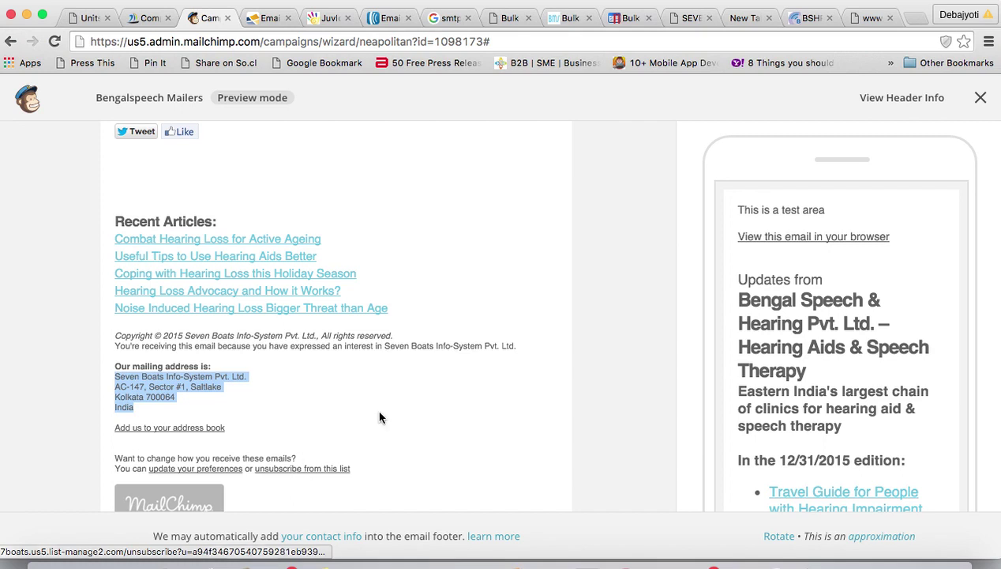
{"action": "scroll", "coordinate": [369, 375], "scroll_direction": "up", "scroll_amount": 4}
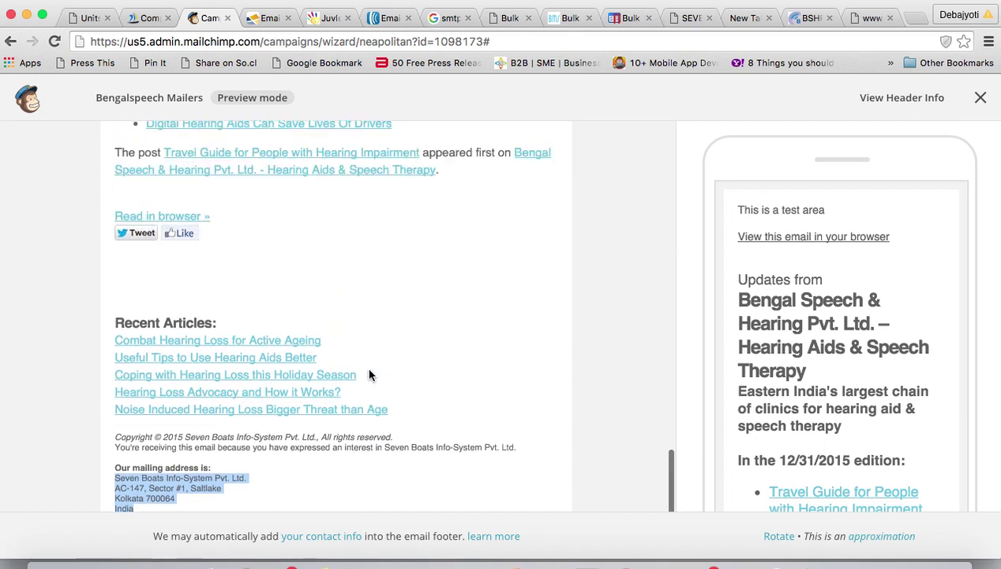
{"action": "scroll", "coordinate": [369, 376], "scroll_direction": "down", "scroll_amount": 4}
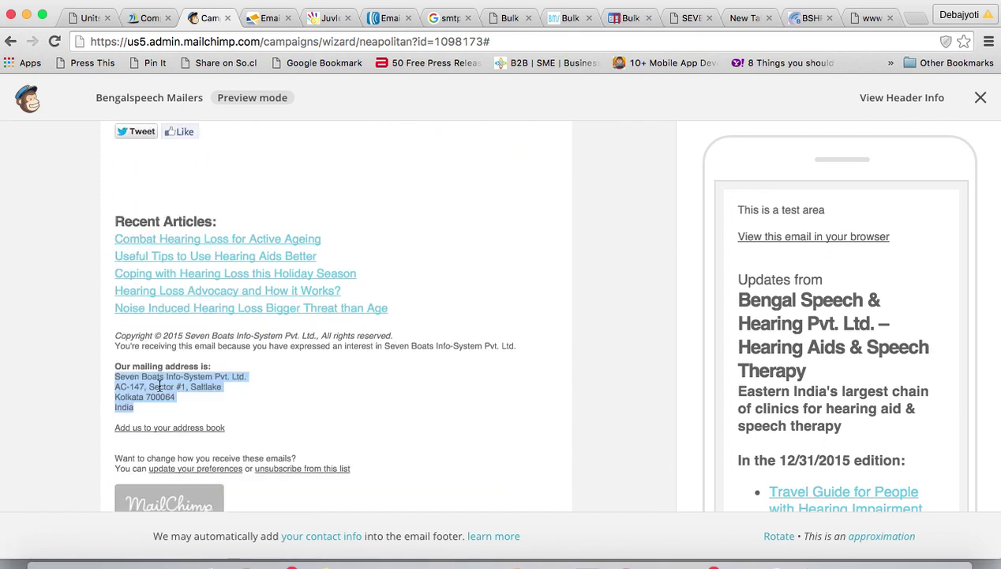
{"action": "scroll", "coordinate": [364, 359], "scroll_direction": "up", "scroll_amount": 10}
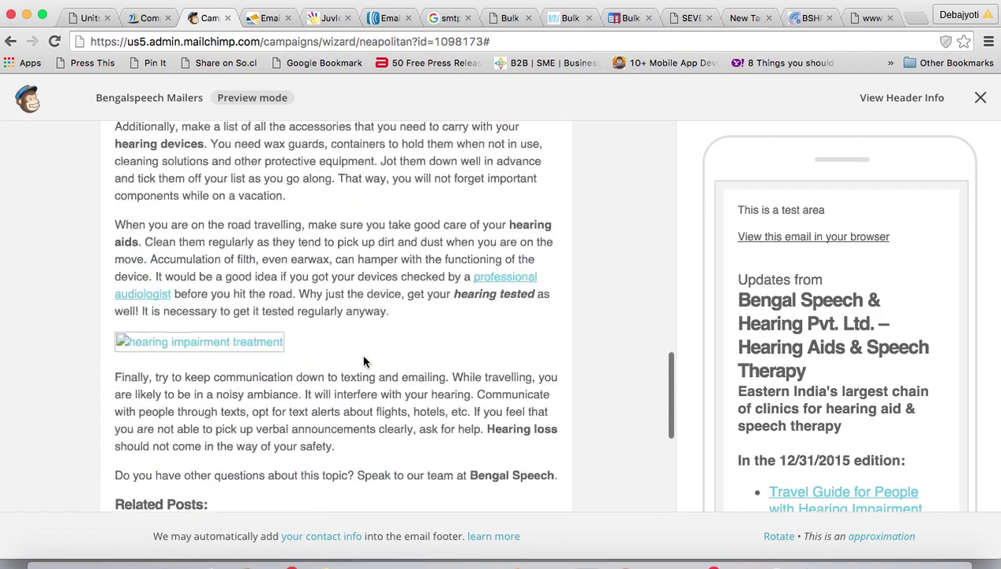
{"action": "scroll", "coordinate": [364, 359], "scroll_direction": "up", "scroll_amount": 10}
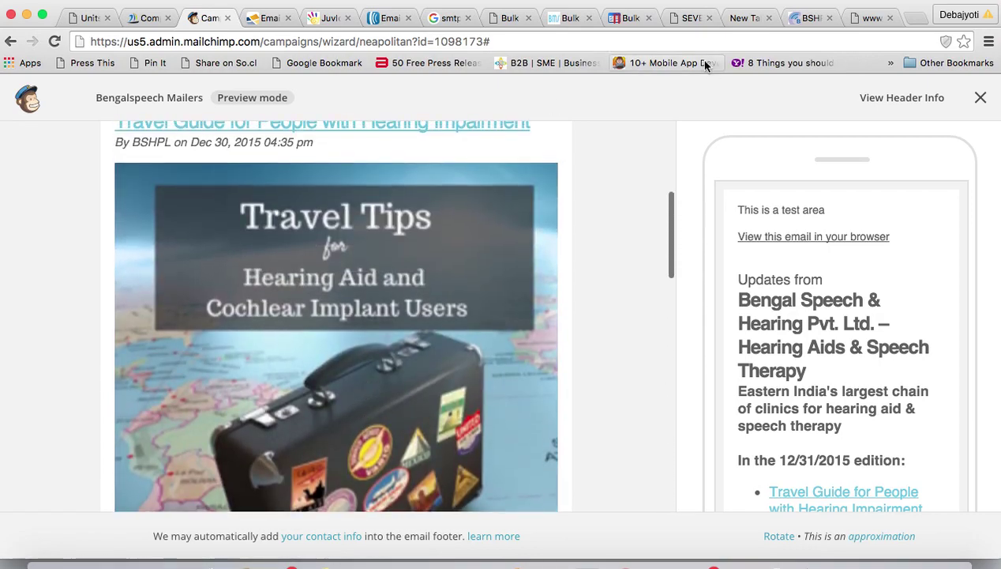
- Switch to the BSHPL blog archive and scroll through its posts
{"action": "left_click", "coordinate": [813, 18]}
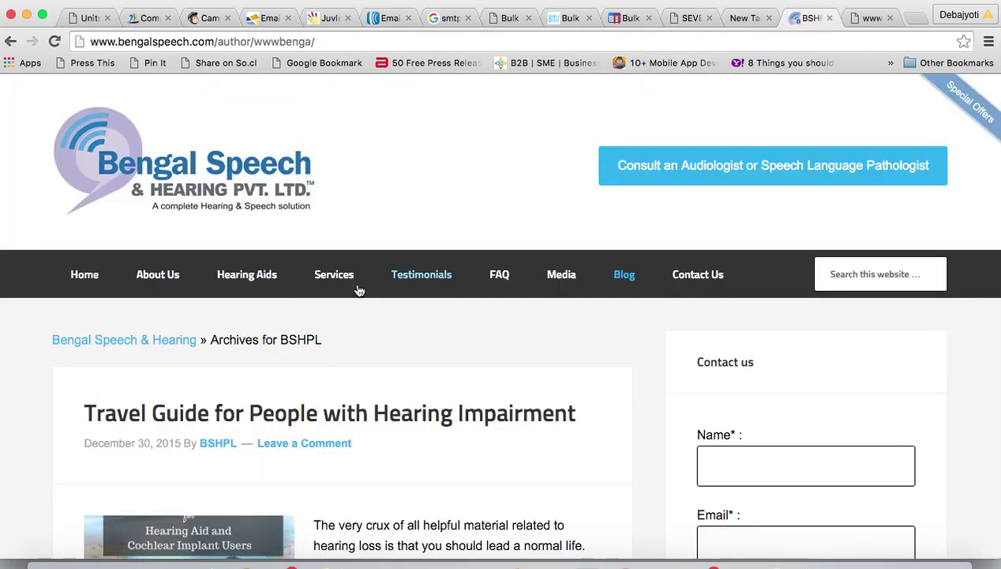
{"action": "scroll", "coordinate": [348, 352], "scroll_direction": "down", "scroll_amount": 5}
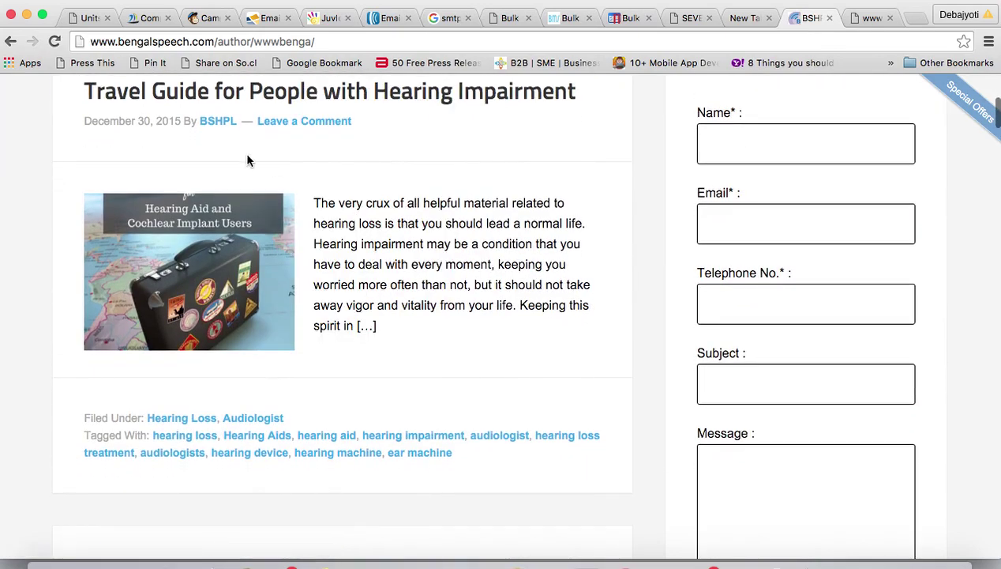
{"action": "scroll", "coordinate": [440, 341], "scroll_direction": "down", "scroll_amount": 4}
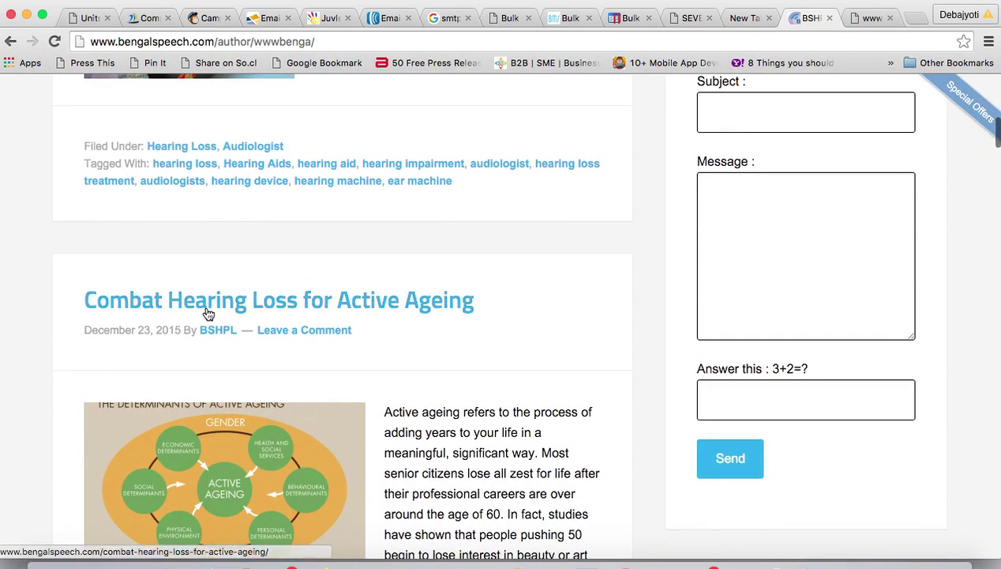
{"action": "scroll", "coordinate": [380, 319], "scroll_direction": "down", "scroll_amount": 6}
{"action": "scroll", "coordinate": [380, 320], "scroll_direction": "up", "scroll_amount": 7}
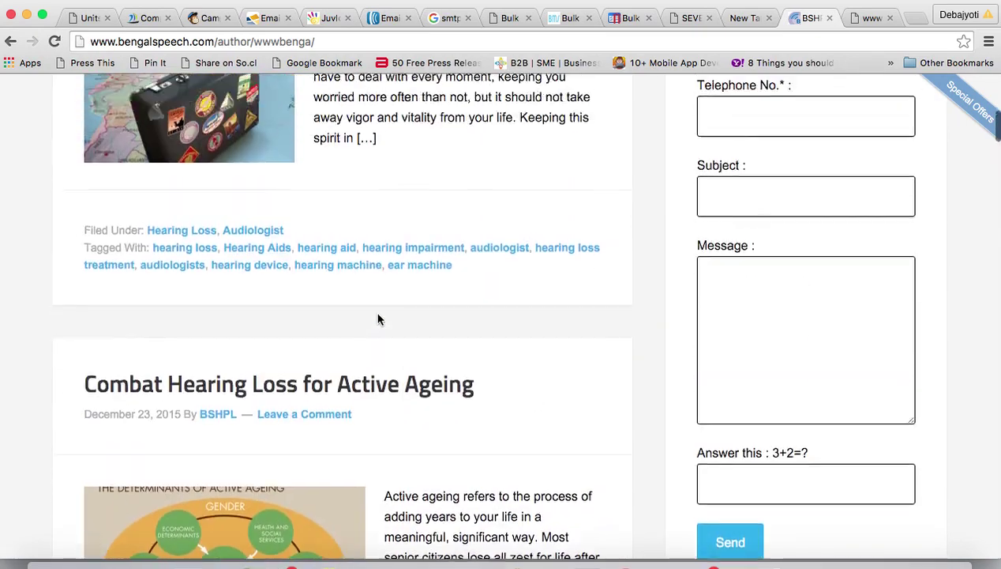
{"action": "scroll", "coordinate": [377, 319], "scroll_direction": "up", "scroll_amount": 7}
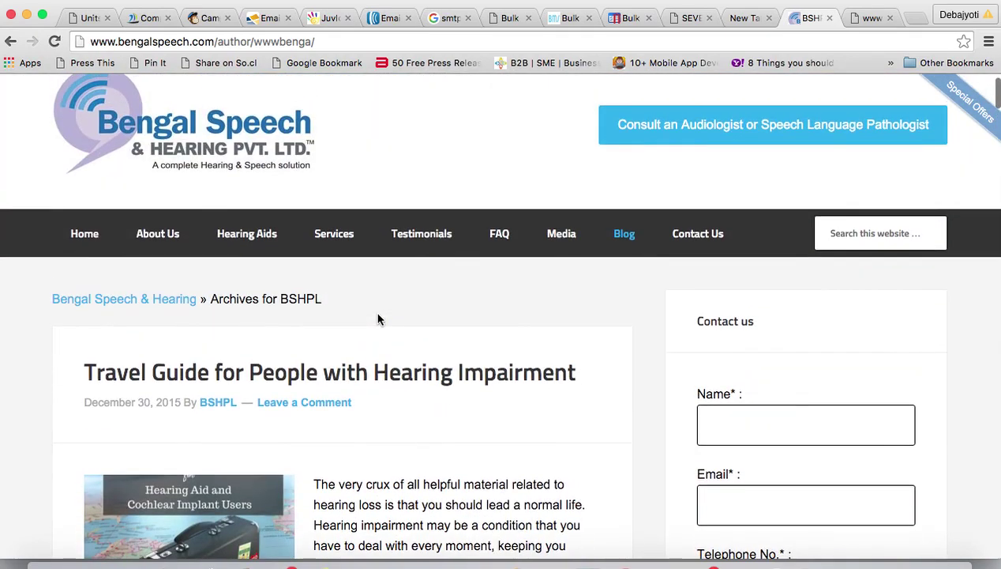
{"action": "scroll", "coordinate": [377, 319], "scroll_direction": "down", "scroll_amount": 2}
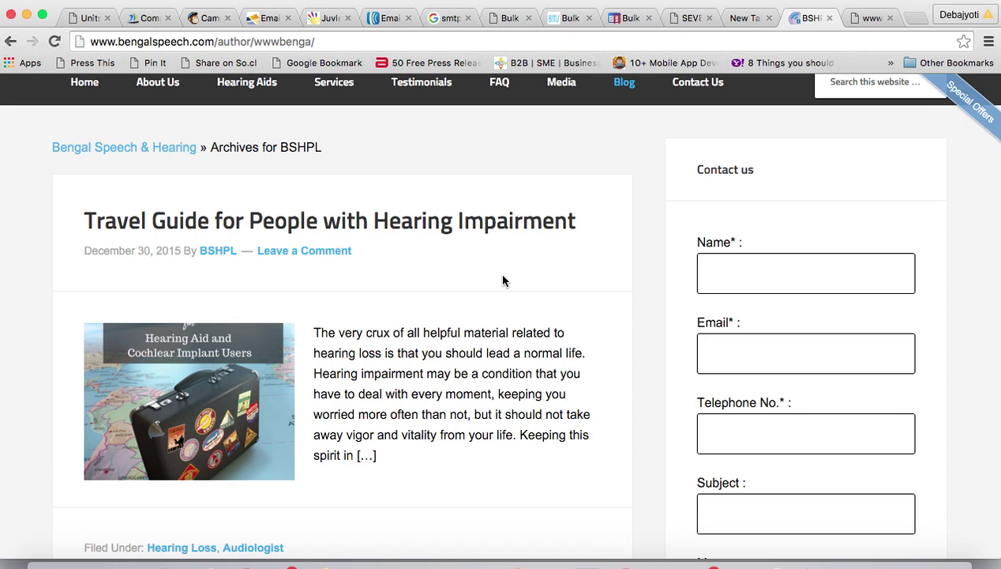
- Check the site's RSS feed page, then return to the archive and the MailChimp preview
{"action": "left_click", "coordinate": [873, 18]}
{"action": "left_click", "coordinate": [788, 17]}
{"action": "left_click", "coordinate": [205, 18]}
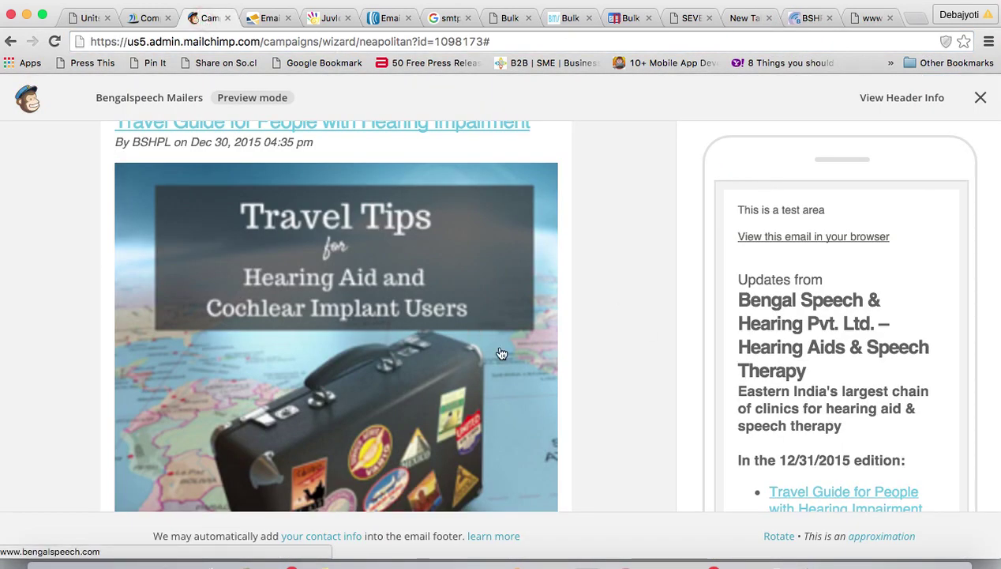
- Leave Preview mode and return to the campaign email editor
{"action": "scroll", "coordinate": [502, 353], "scroll_direction": "up", "scroll_amount": 5}
{"action": "scroll", "coordinate": [503, 353], "scroll_direction": "down", "scroll_amount": 2}
{"action": "scroll", "coordinate": [536, 316], "scroll_direction": "up", "scroll_amount": 2}
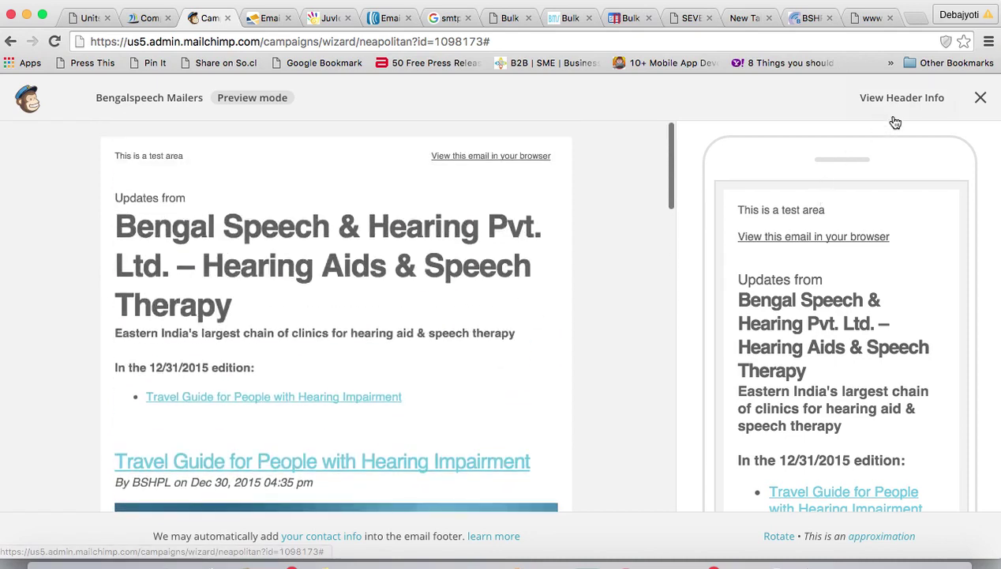
{"action": "left_click", "coordinate": [980, 98]}
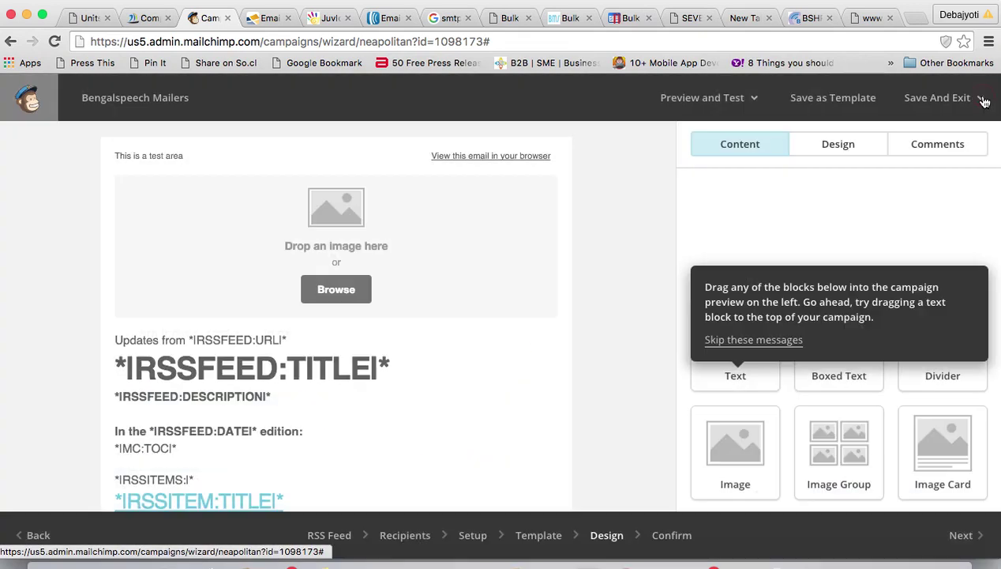
- Send a test email to a replacement test address and dismiss the 'Bon voyage' confirmation
{"action": "left_click", "coordinate": [752, 99]}
{"action": "left_click", "coordinate": [648, 170]}
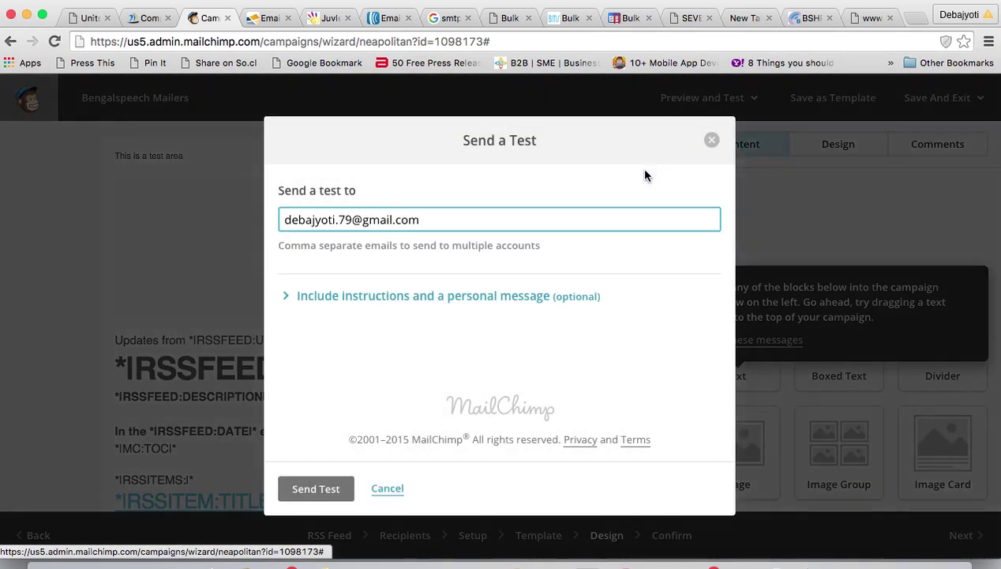
{"action": "left_click_drag", "start_coordinate": [434, 220], "coordinate": [268, 221]}
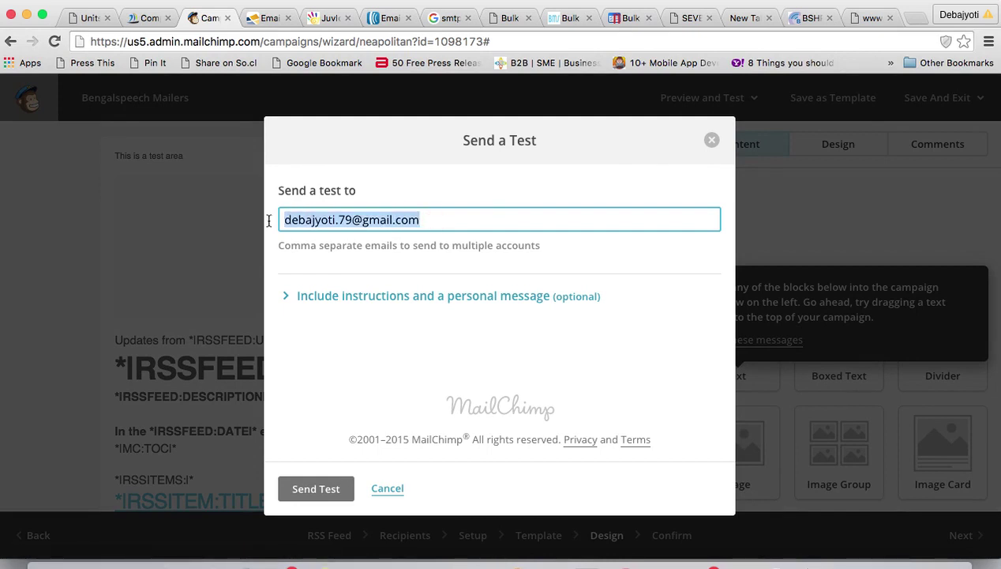
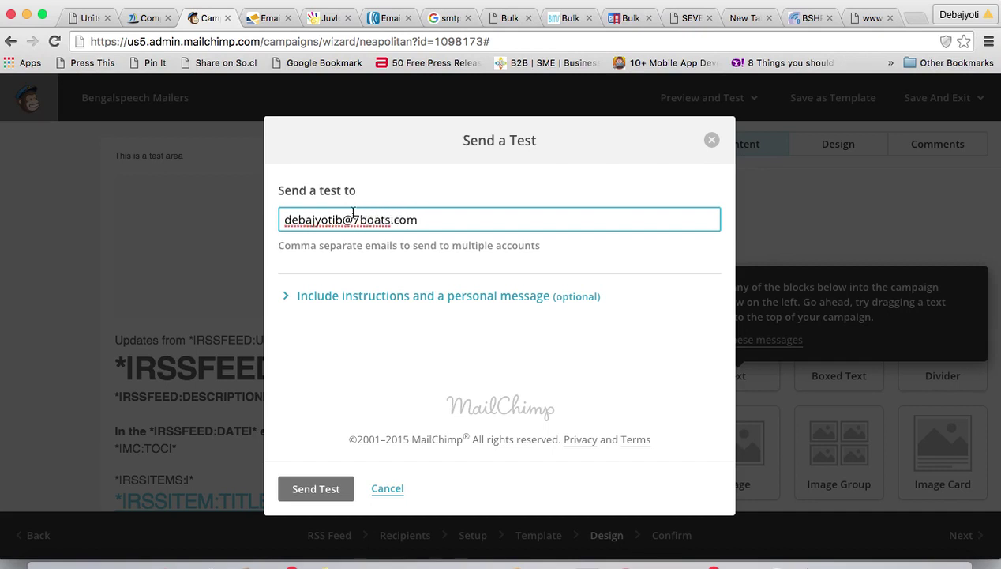
{"action": "left_click", "coordinate": [316, 490]}
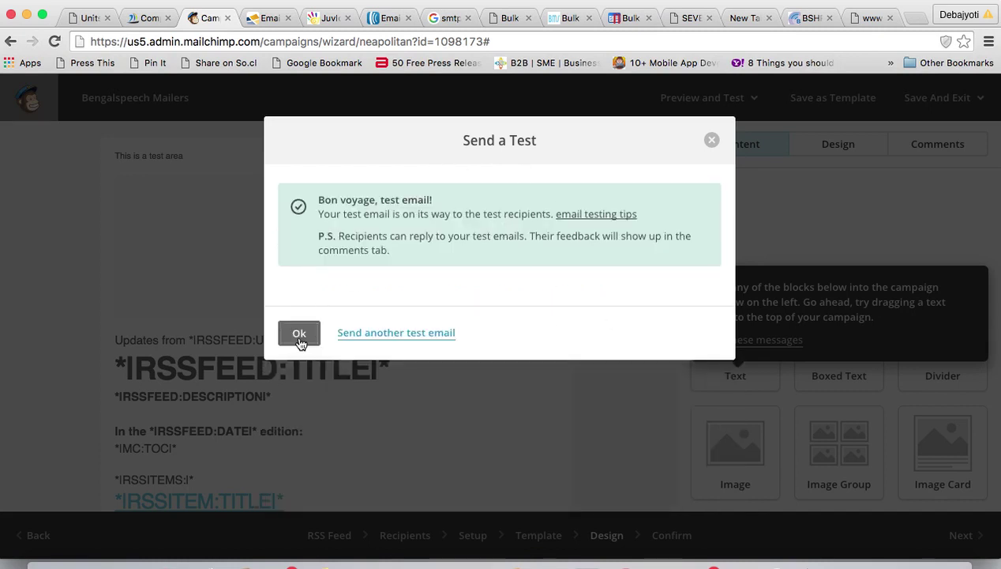
{"action": "left_click", "coordinate": [299, 334]}
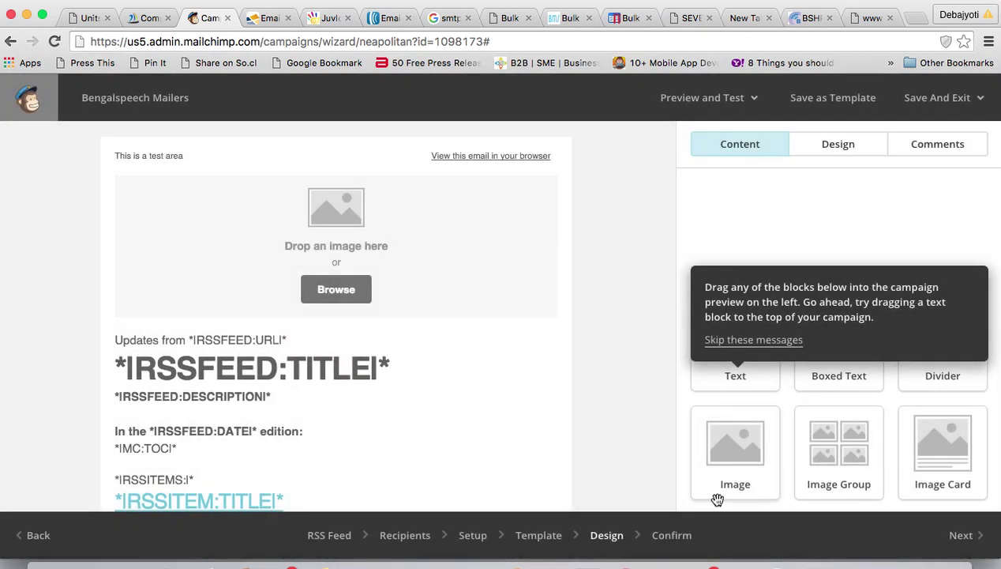
- Confirm and start the RSS campaign, first send Jan 04, 2016 8:00 am India, then reach the Campaigns dashboard
{"action": "left_click", "coordinate": [962, 540]}
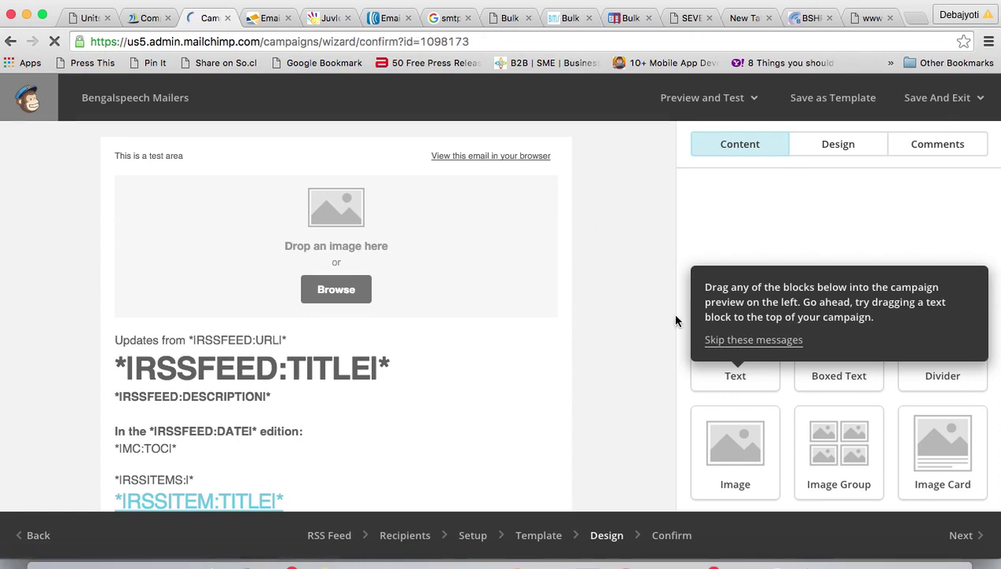
{"action": "scroll", "coordinate": [702, 363], "scroll_direction": "down", "scroll_amount": 8}
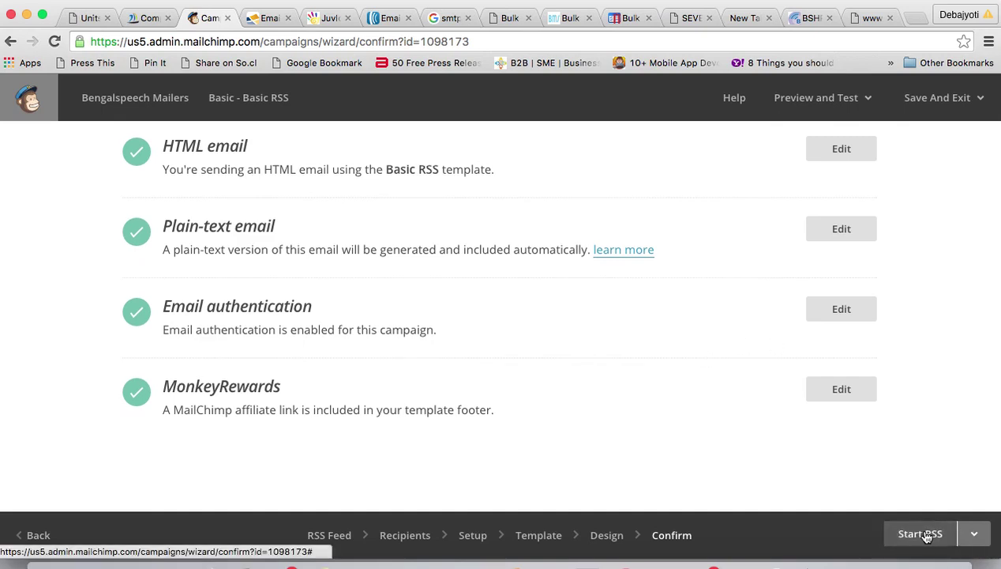
{"action": "left_click", "coordinate": [930, 536]}
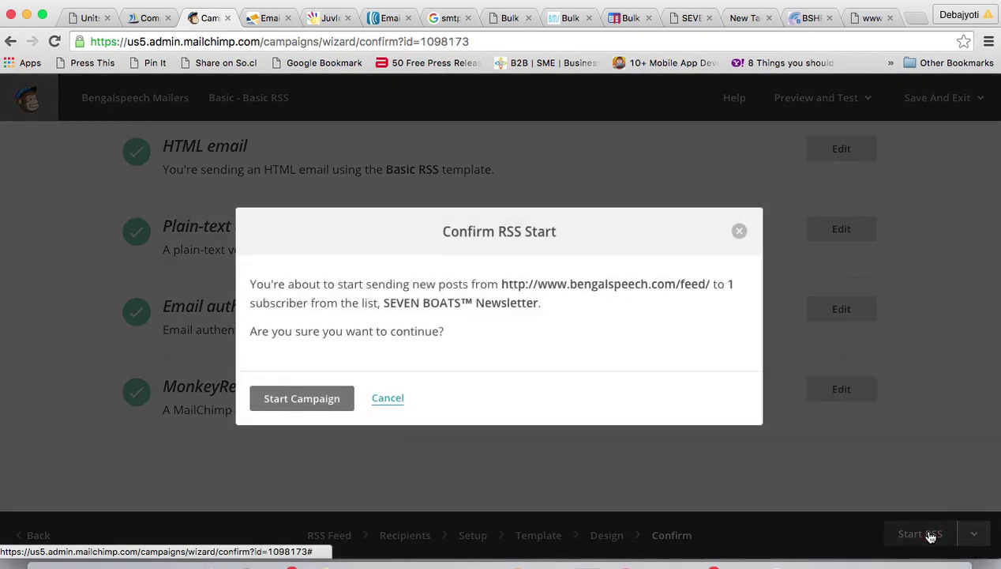
{"action": "left_click", "coordinate": [286, 395]}
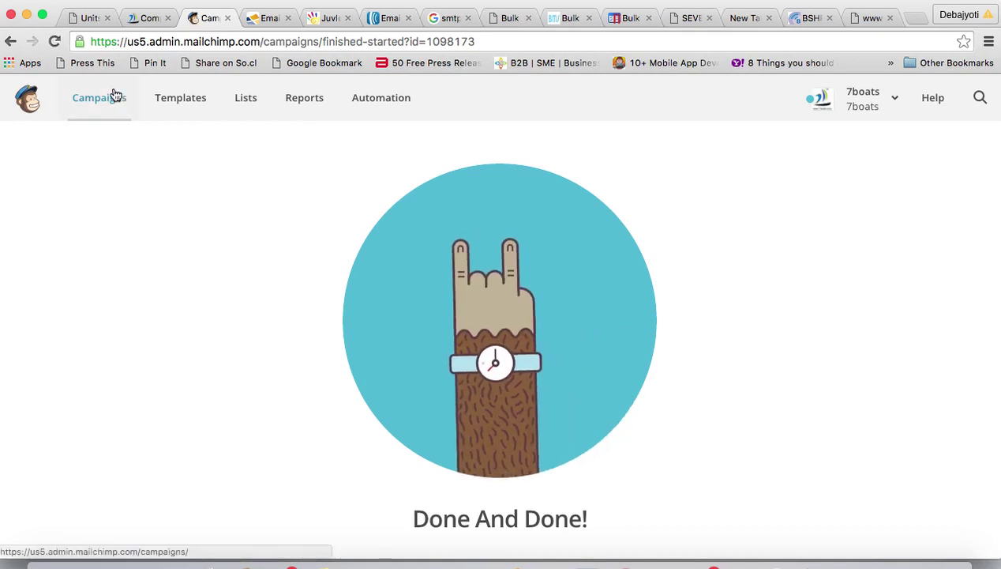
{"action": "scroll", "coordinate": [818, 416], "scroll_direction": "down", "scroll_amount": 10}
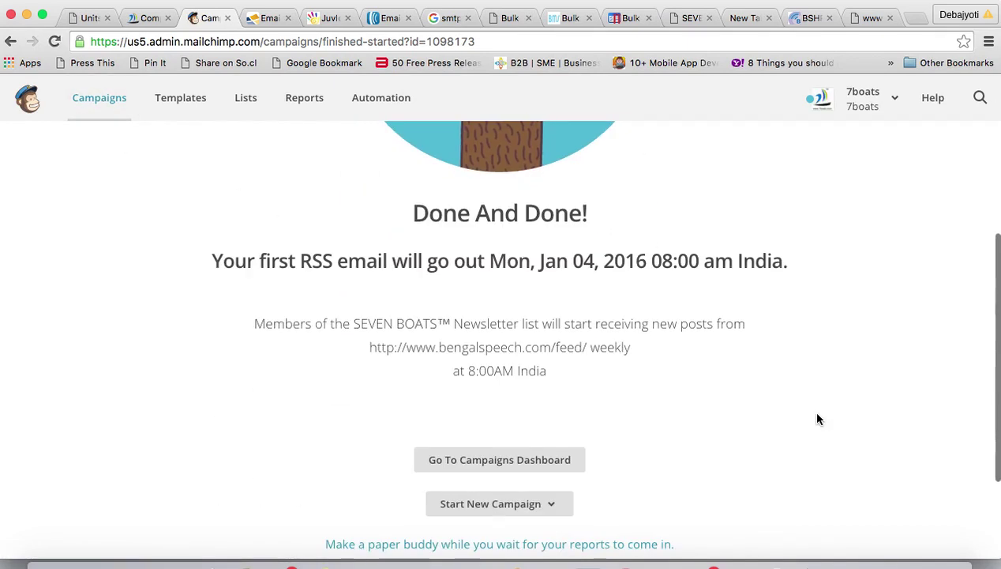
{"action": "left_click", "coordinate": [511, 338]}
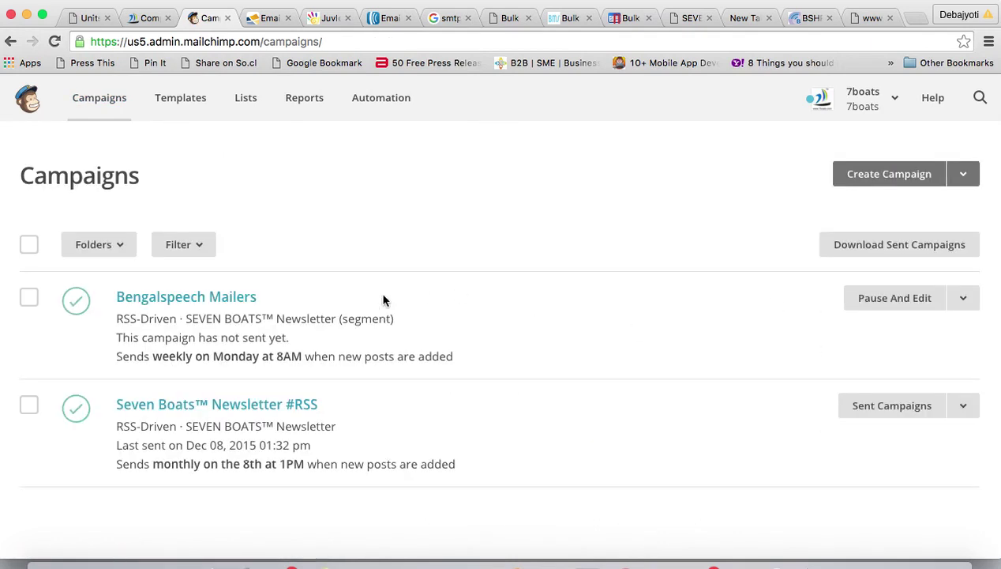
- Attempt deleting Bengalspeech Mailers, then pause the active campaign after the can't-delete warning
{"action": "scroll", "coordinate": [302, 349], "scroll_direction": "down", "scroll_amount": 3}
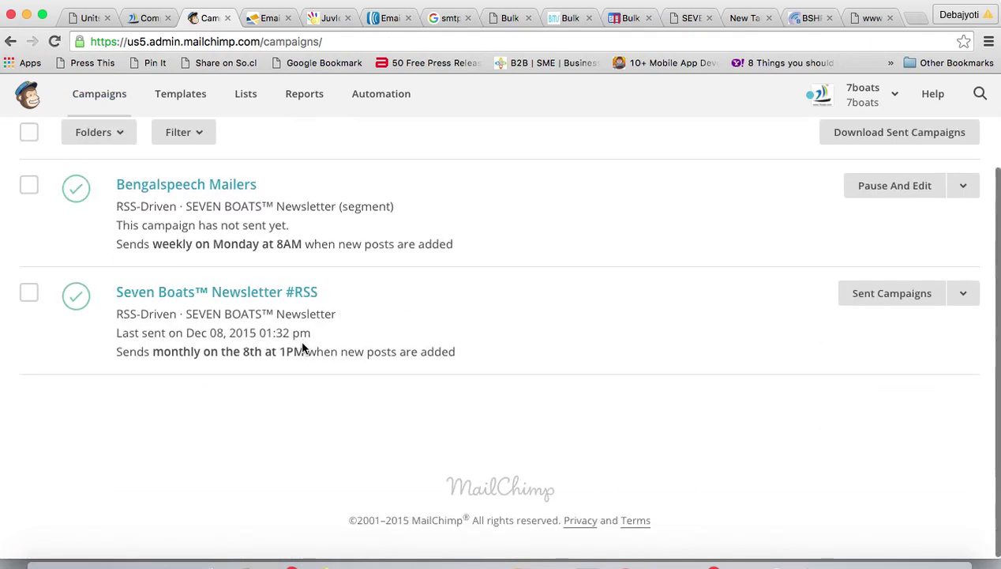
{"action": "scroll", "coordinate": [302, 348], "scroll_direction": "up", "scroll_amount": 3}
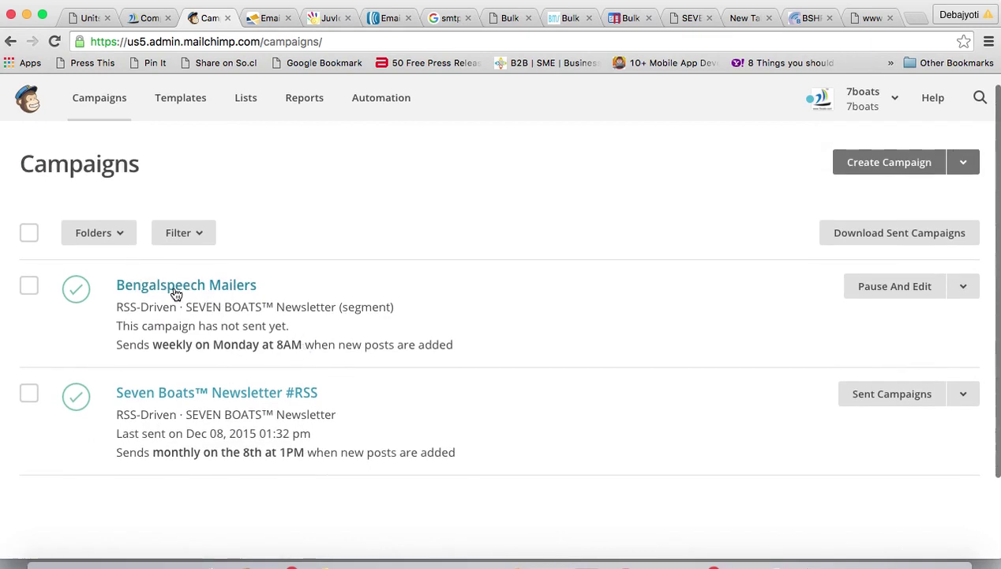
{"action": "left_click", "coordinate": [964, 288]}
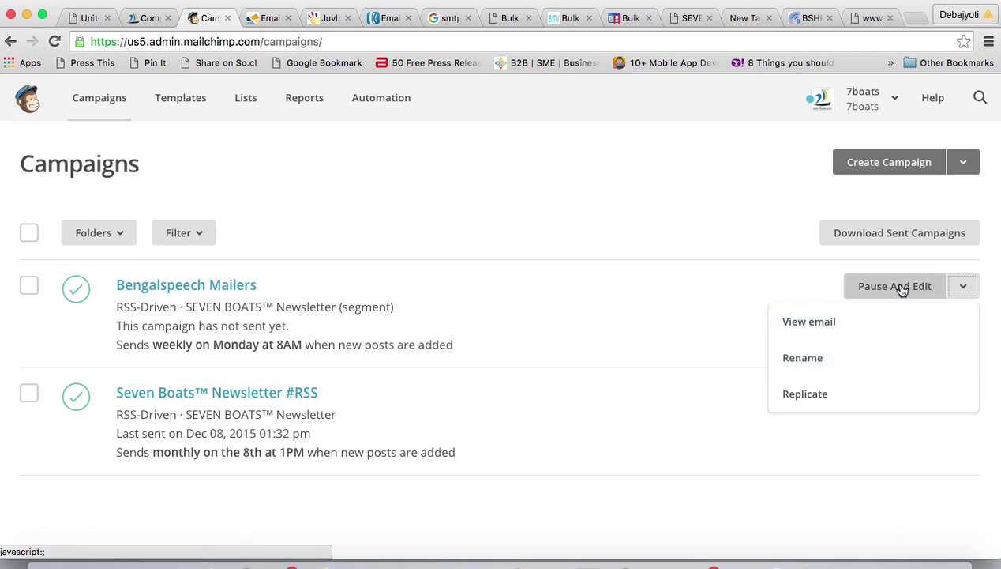
{"action": "left_click", "coordinate": [28, 286]}
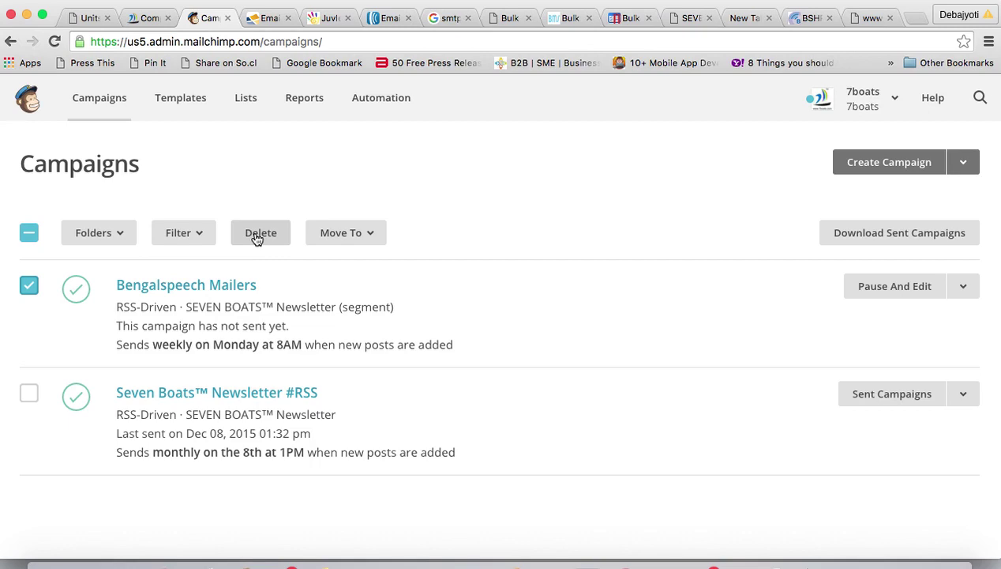
{"action": "left_click", "coordinate": [256, 239]}
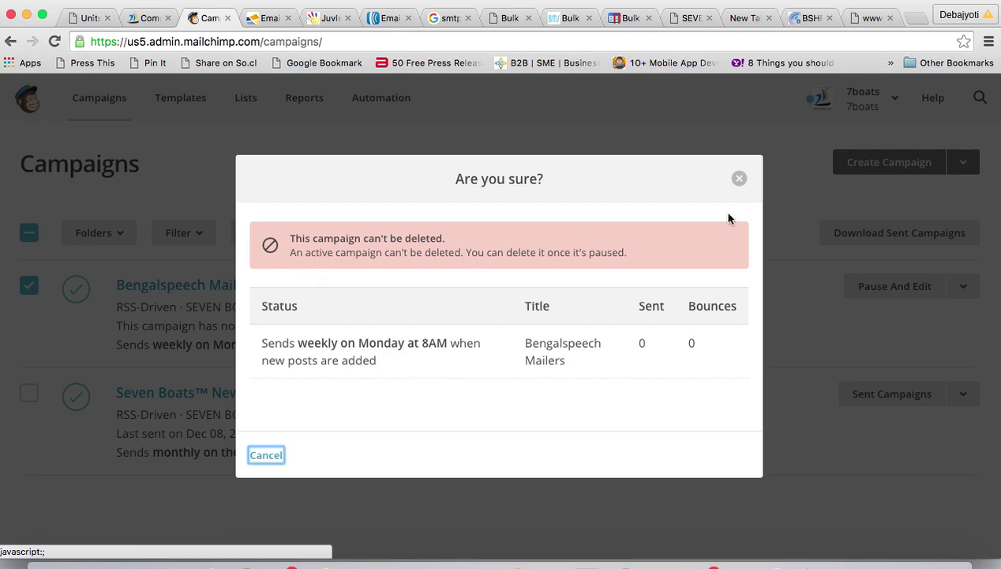
{"action": "left_click", "coordinate": [741, 179]}
{"action": "left_click", "coordinate": [874, 286]}
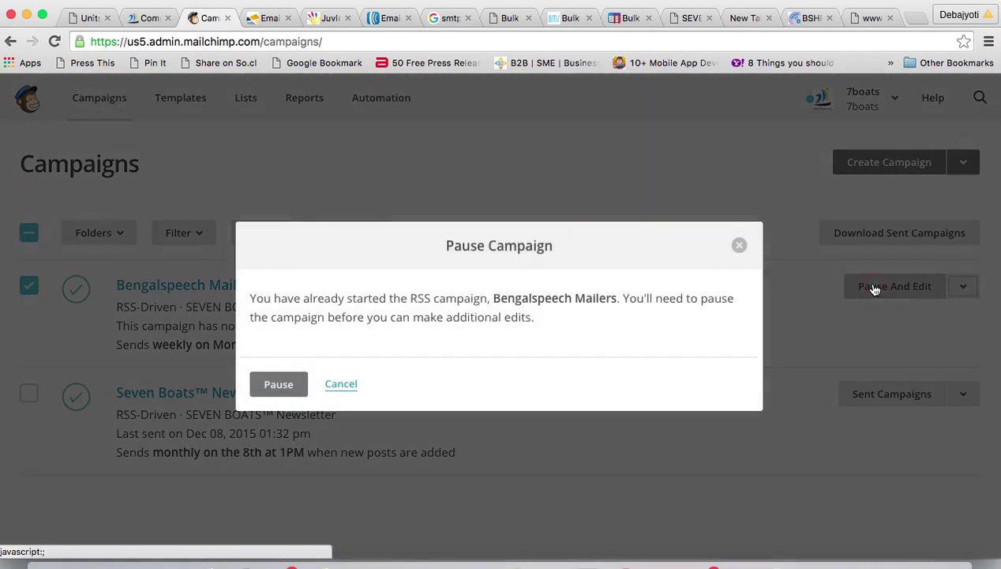
{"action": "left_click", "coordinate": [287, 385]}
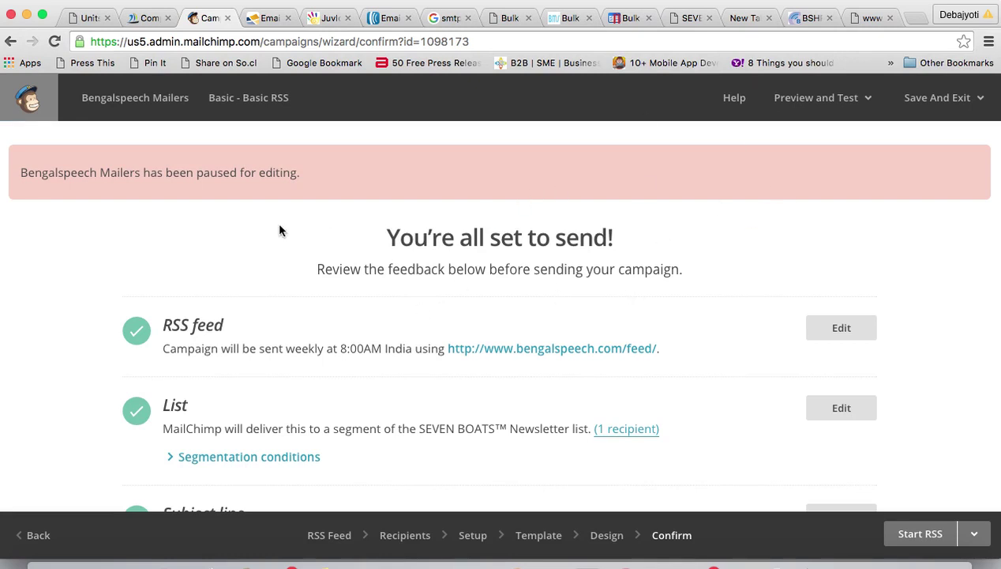
- Delete the paused Bengalspeech Mailers campaign from the Campaigns list
{"action": "left_click", "coordinate": [28, 97]}
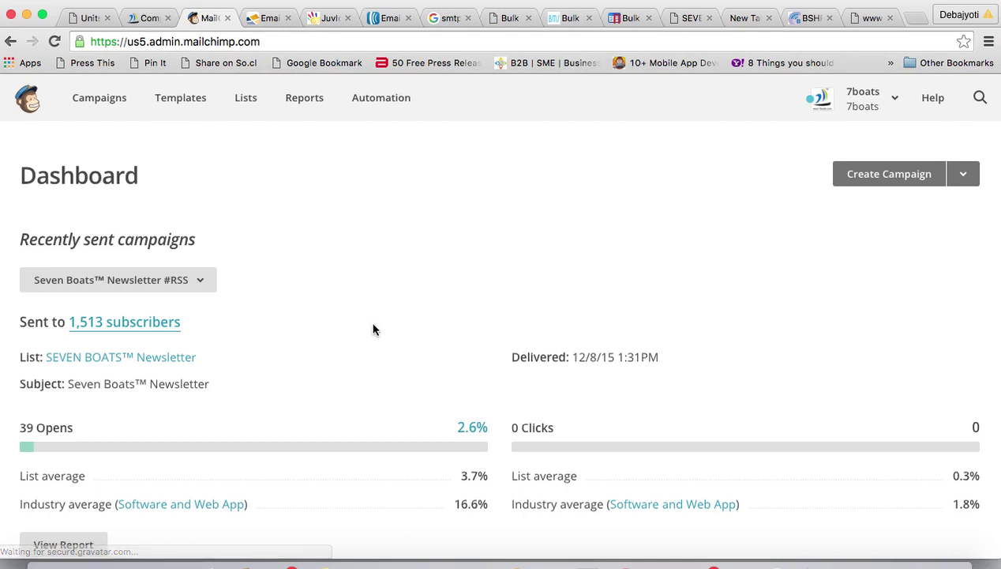
{"action": "left_click", "coordinate": [94, 98]}
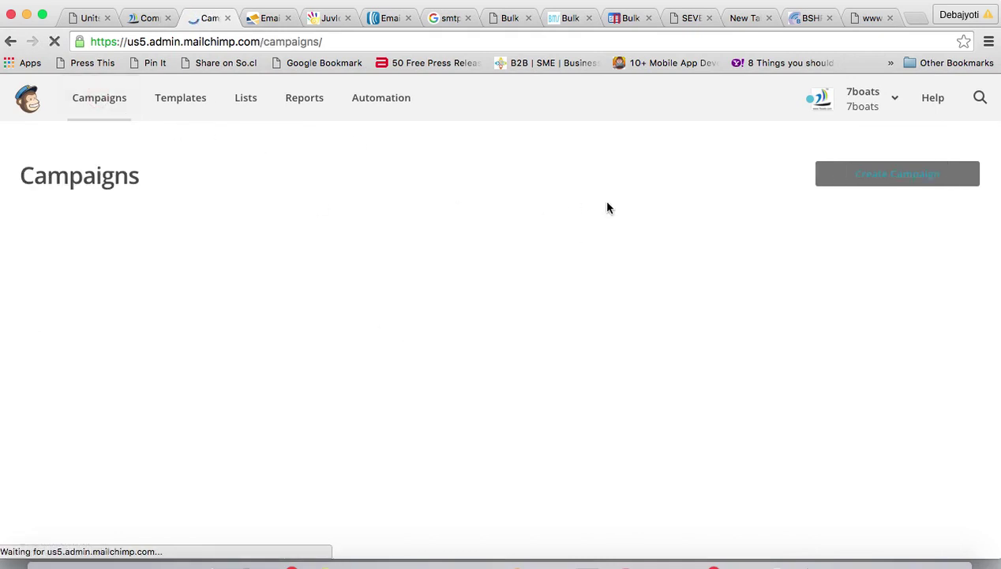
{"action": "left_click", "coordinate": [34, 306]}
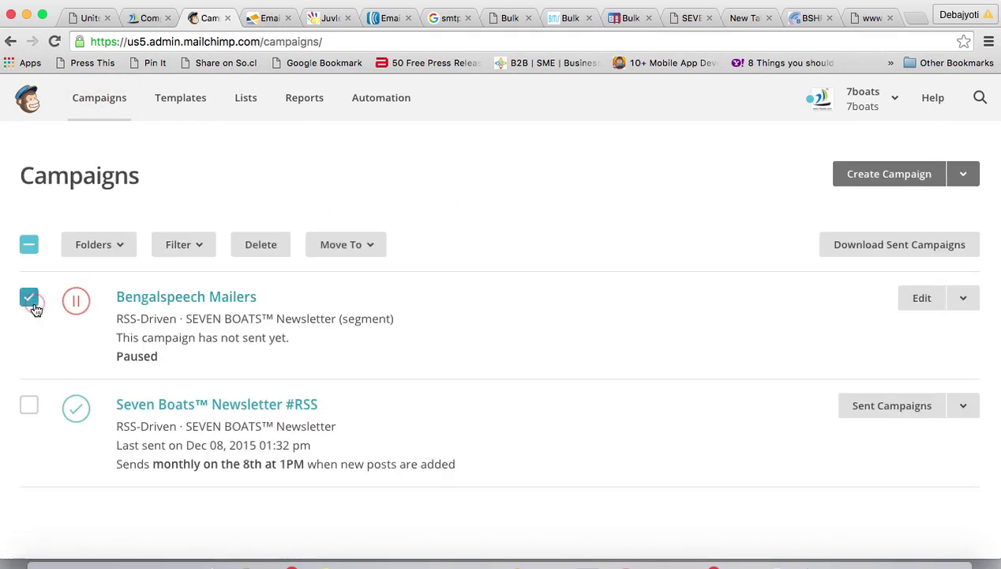
{"action": "left_click", "coordinate": [263, 247]}
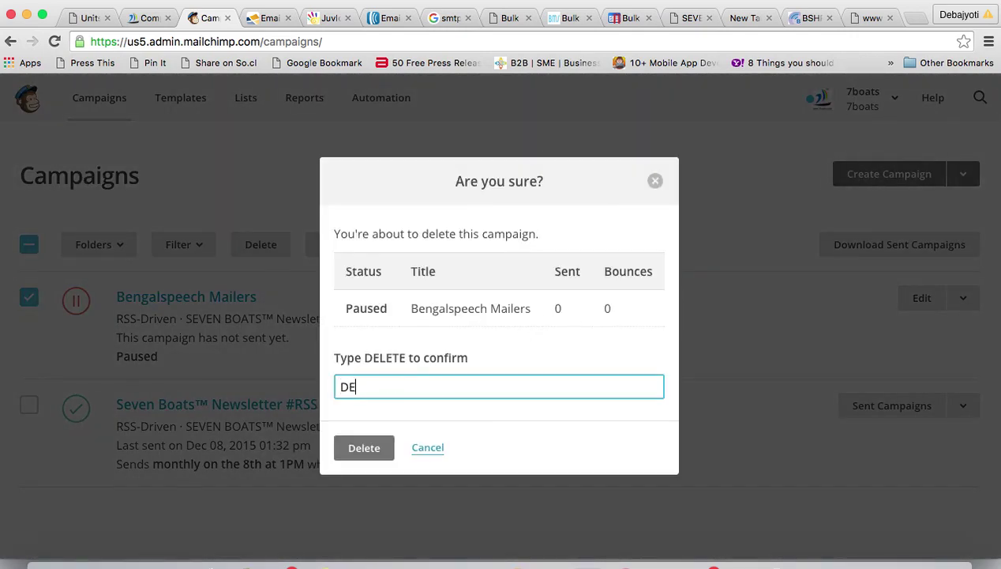
{"action": "left_click", "coordinate": [362, 448]}
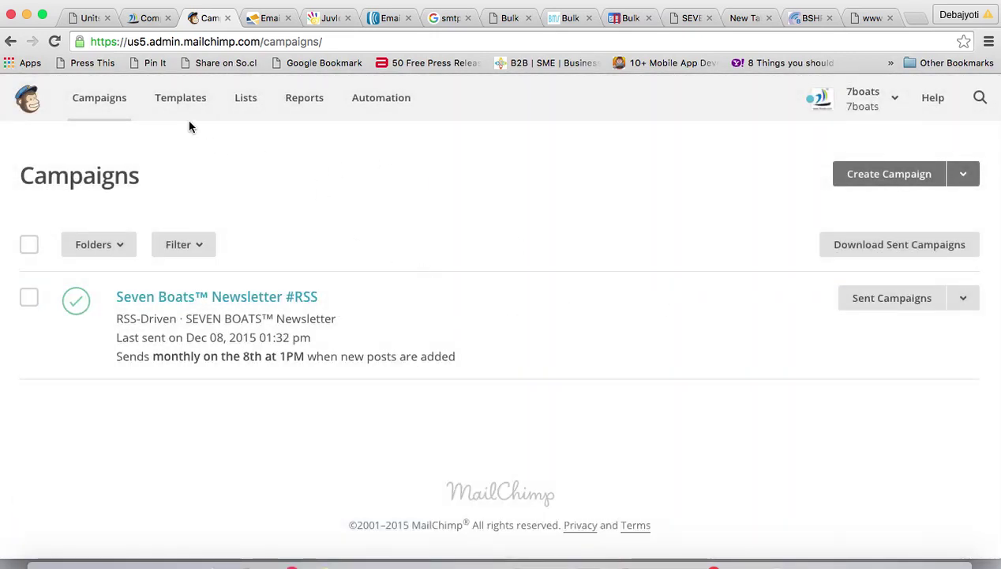
{"action": "left_click", "coordinate": [305, 101]}
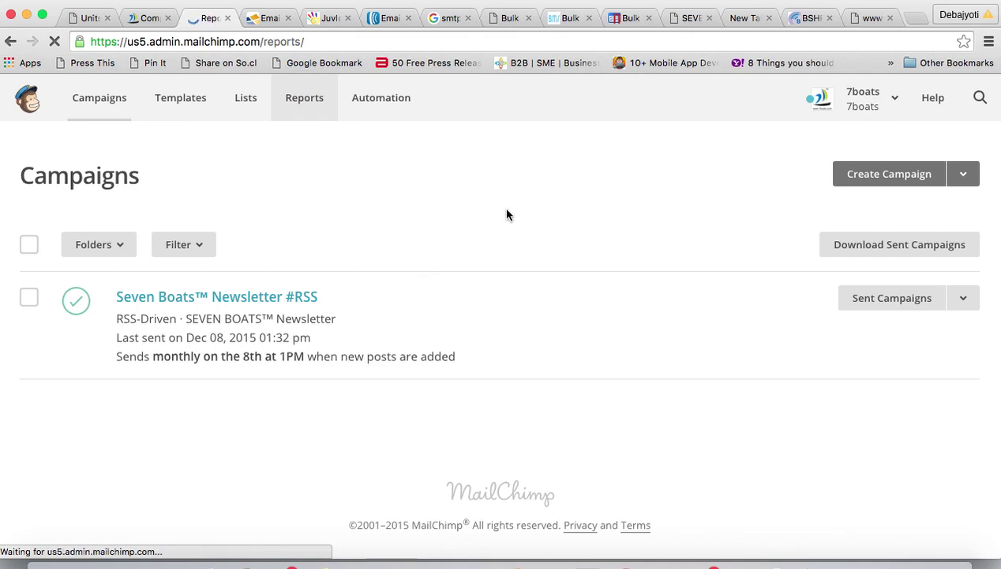
- Review the open and click rate chart and monthly Seven Boats™ Newsletter #RSS reports, then go to Lists
{"action": "scroll", "coordinate": [555, 310], "scroll_direction": "down", "scroll_amount": 3}
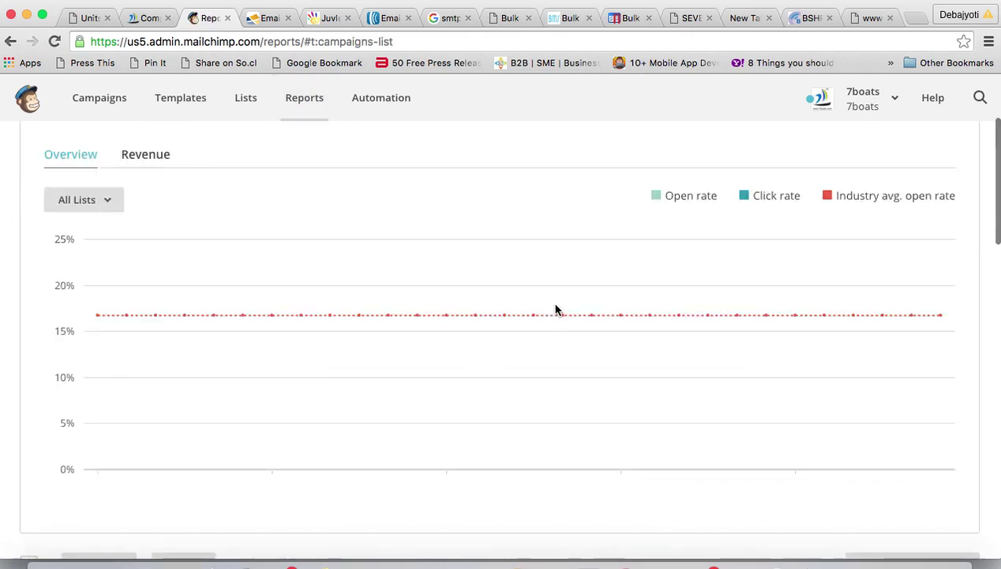
{"action": "scroll", "coordinate": [557, 309], "scroll_direction": "down", "scroll_amount": 5}
{"action": "mouse_move", "coordinate": [132, 239]}
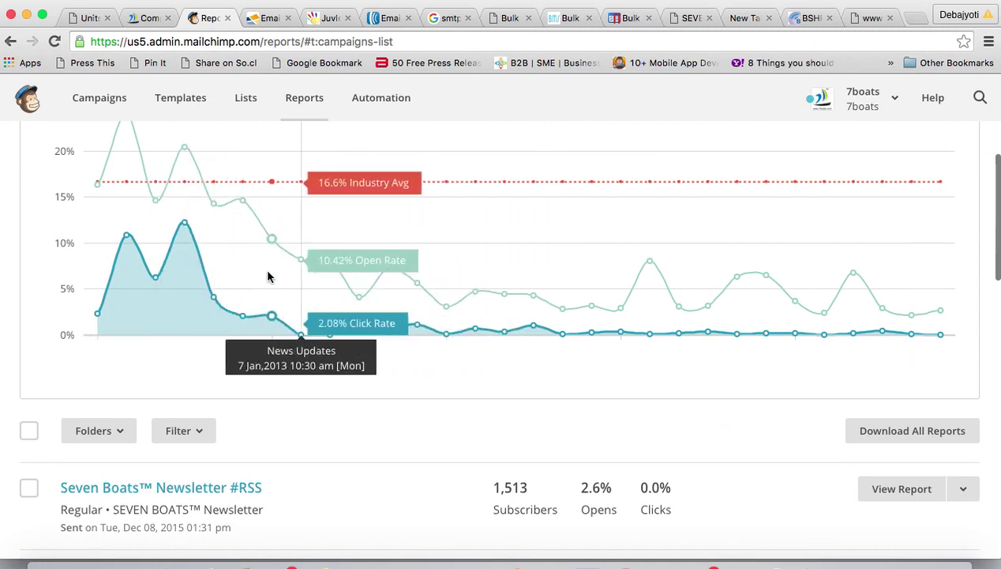
{"action": "scroll", "coordinate": [268, 275], "scroll_direction": "down", "scroll_amount": 5}
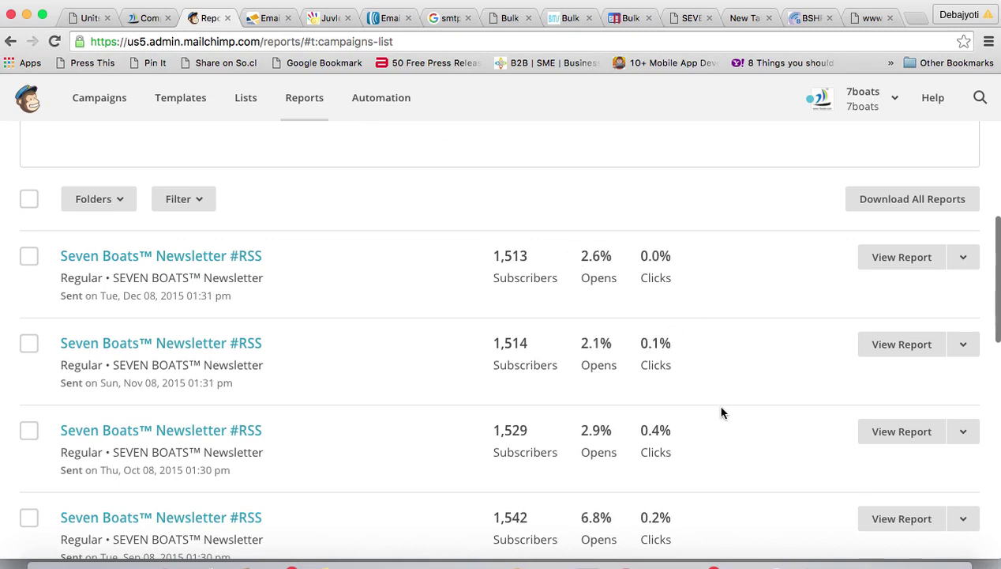
{"action": "scroll", "coordinate": [816, 438], "scroll_direction": "down", "scroll_amount": 3}
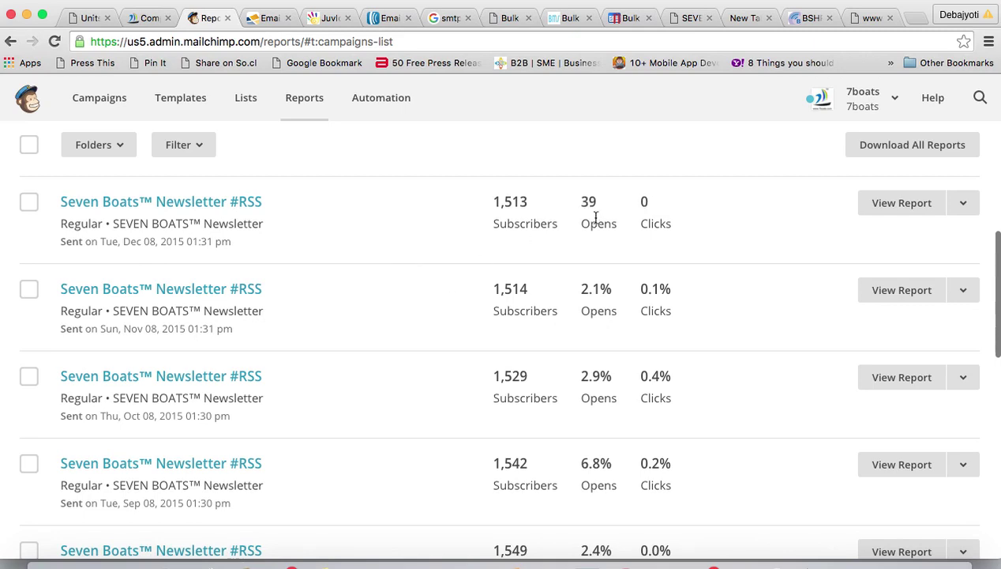
{"action": "scroll", "coordinate": [343, 452], "scroll_direction": "down", "scroll_amount": 10}
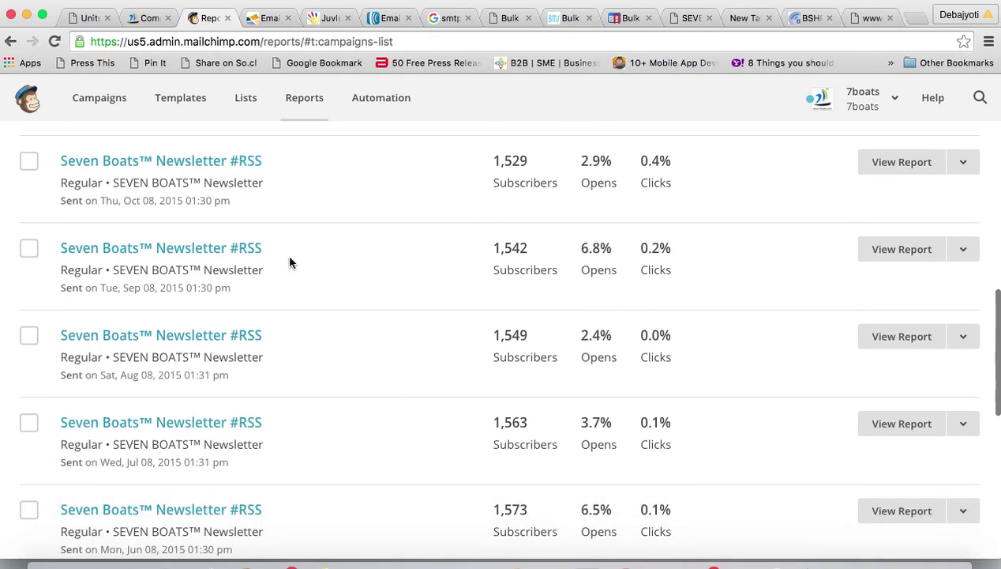
{"action": "scroll", "coordinate": [290, 261], "scroll_direction": "down", "scroll_amount": 20}
{"action": "scroll", "coordinate": [290, 261], "scroll_direction": "up", "scroll_amount": 15}
{"action": "scroll", "coordinate": [289, 261], "scroll_direction": "up", "scroll_amount": 15}
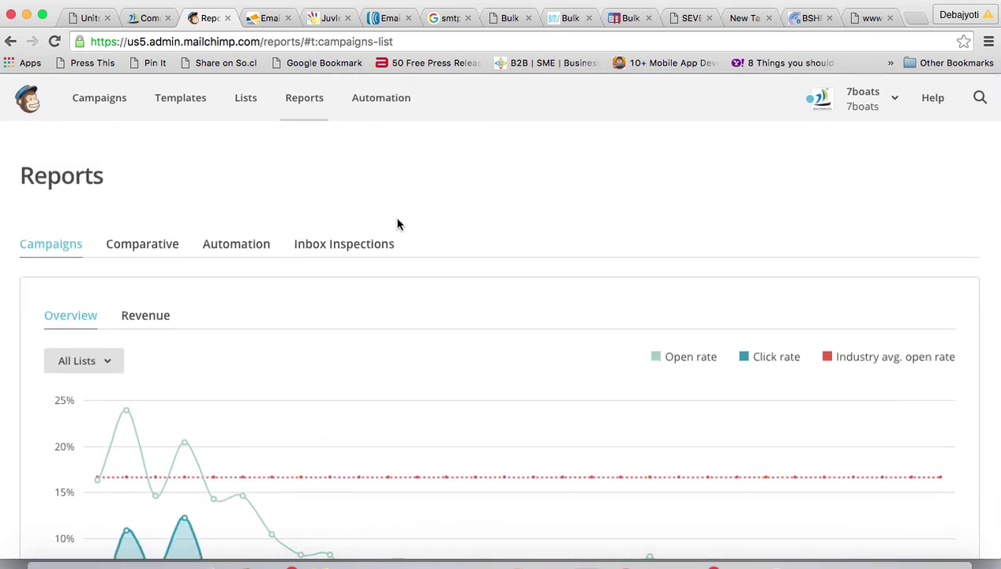
{"action": "left_click", "coordinate": [243, 97]}
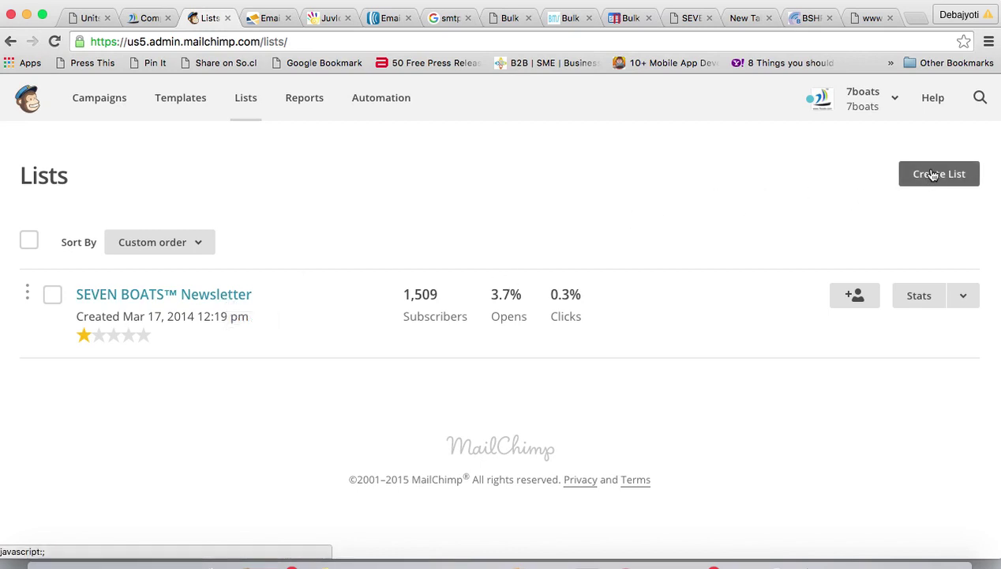
- Choose Create List and a brand-new list rather than groups to reach the empty list form
{"action": "left_click", "coordinate": [847, 296]}
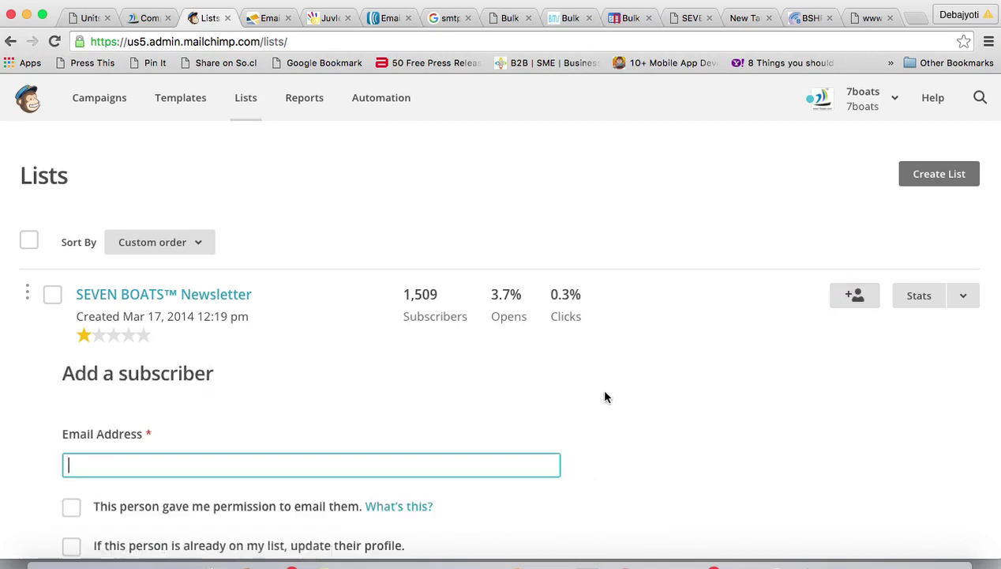
{"action": "scroll", "coordinate": [474, 371], "scroll_direction": "down", "scroll_amount": 3}
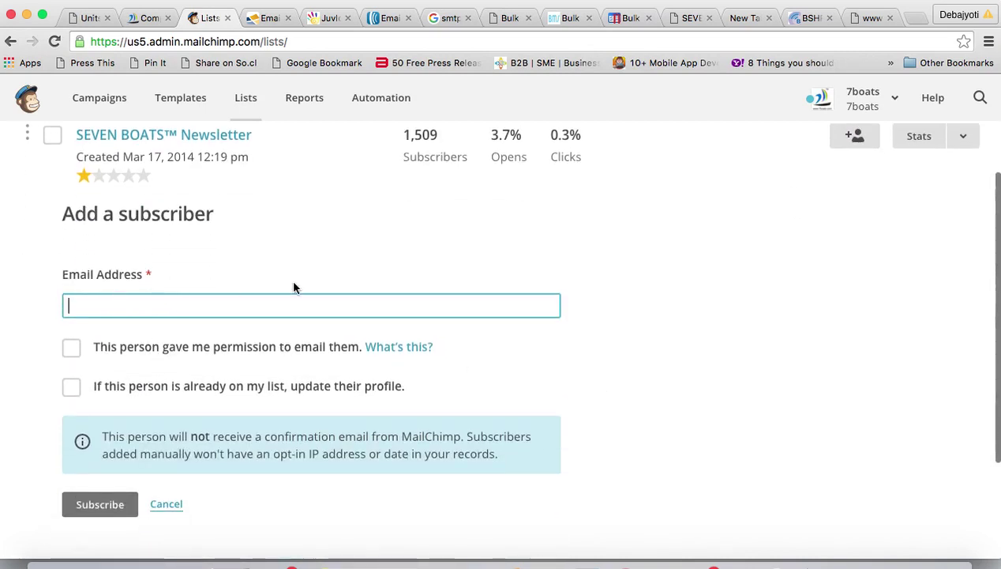
{"action": "scroll", "coordinate": [312, 279], "scroll_direction": "up", "scroll_amount": 3}
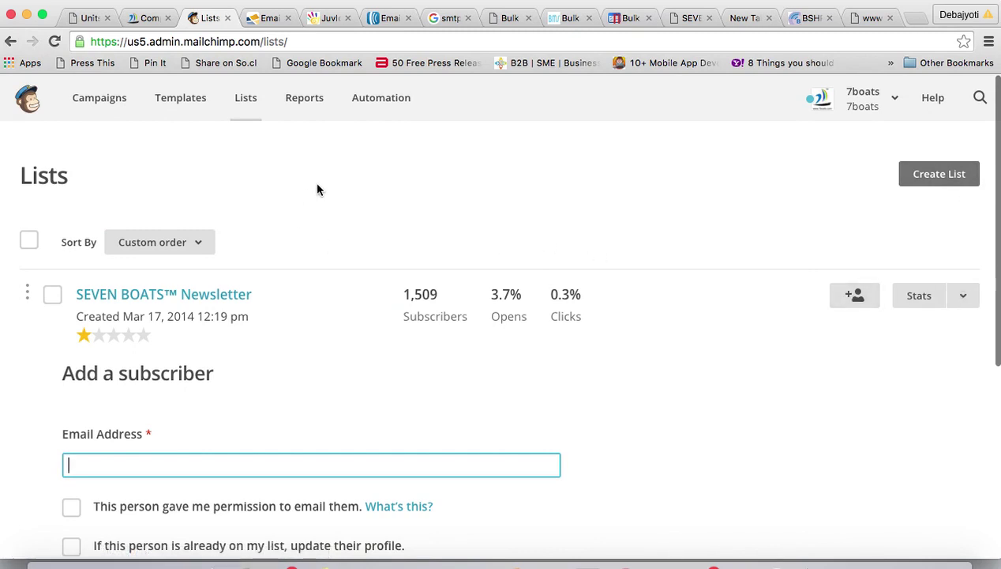
{"action": "left_click", "coordinate": [939, 176]}
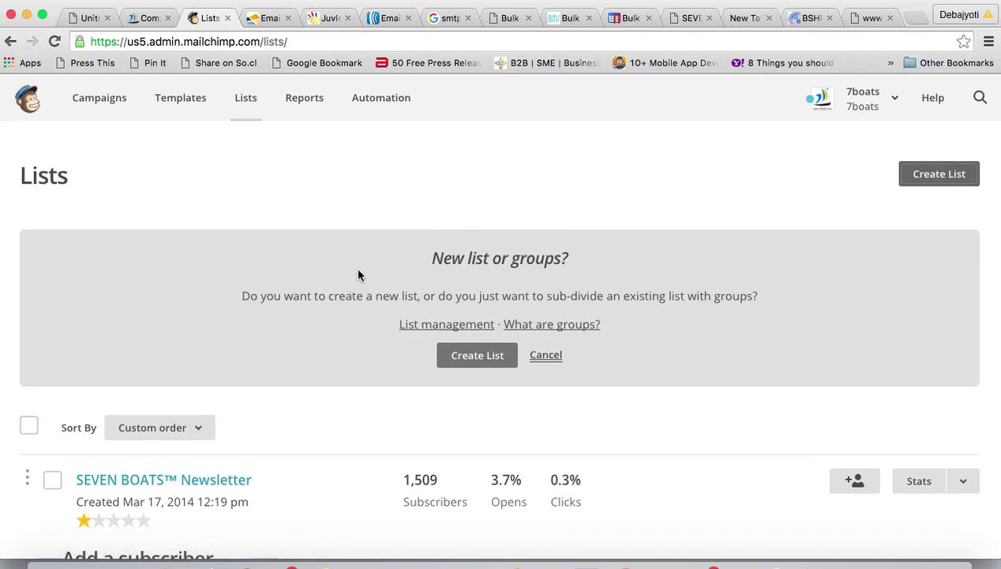
{"action": "left_click", "coordinate": [460, 357]}
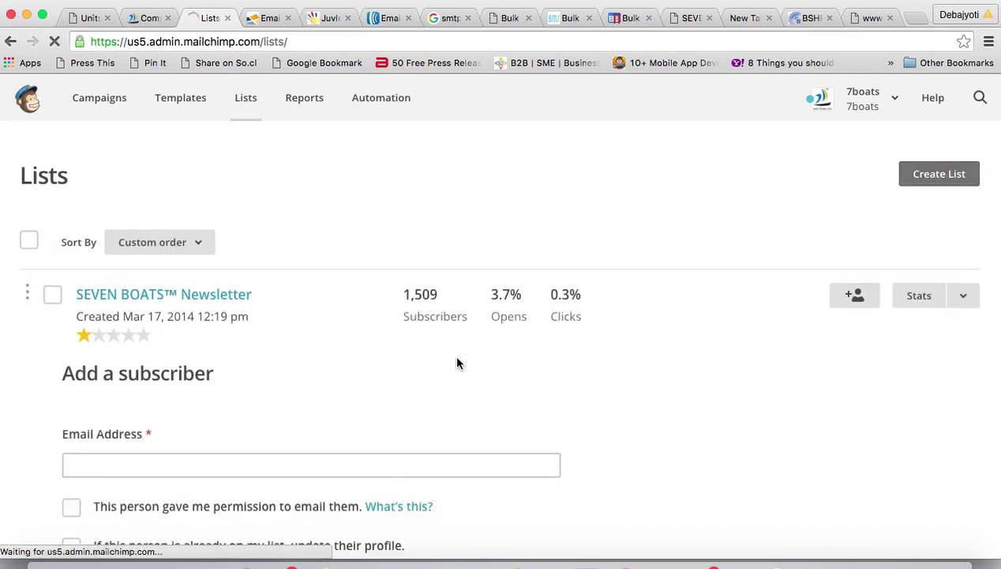
{"action": "scroll", "coordinate": [458, 362], "scroll_direction": "up", "scroll_amount": 5}
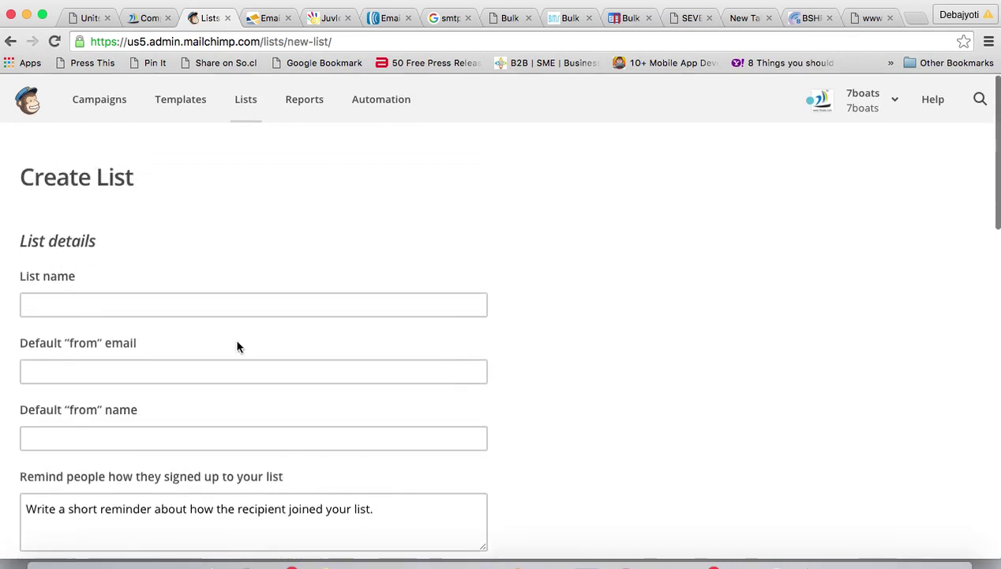
- Look over the Create List form's list name and default from-email fields without filling them in
{"action": "left_click", "coordinate": [71, 300]}
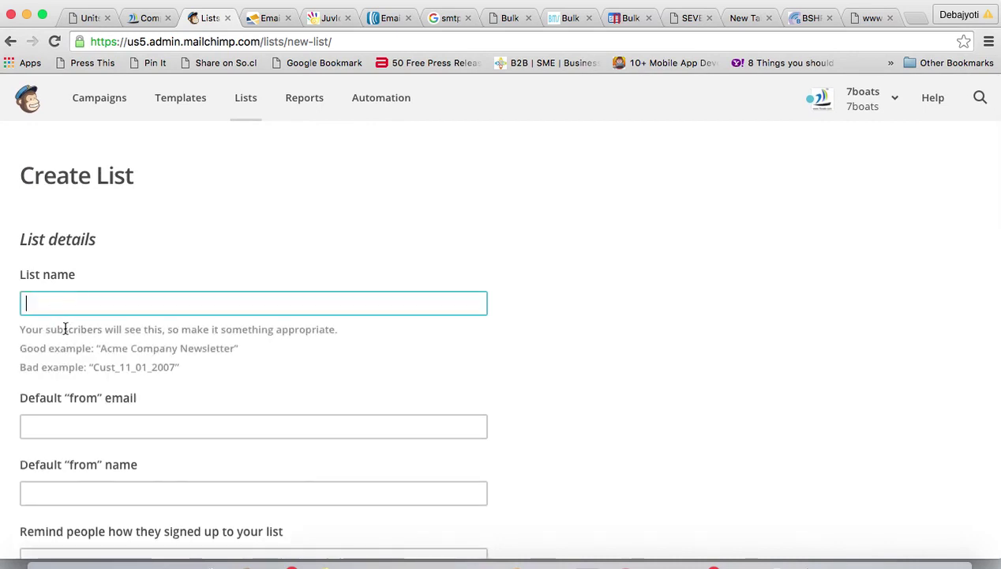
{"action": "left_click", "coordinate": [100, 350]}
{"action": "left_click", "coordinate": [110, 309]}
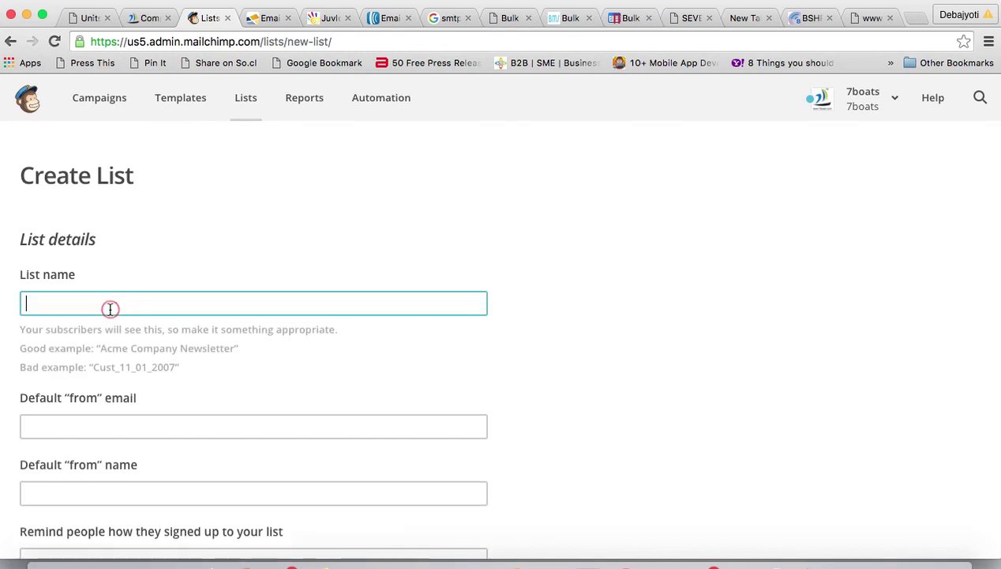
{"action": "left_click", "coordinate": [90, 425]}
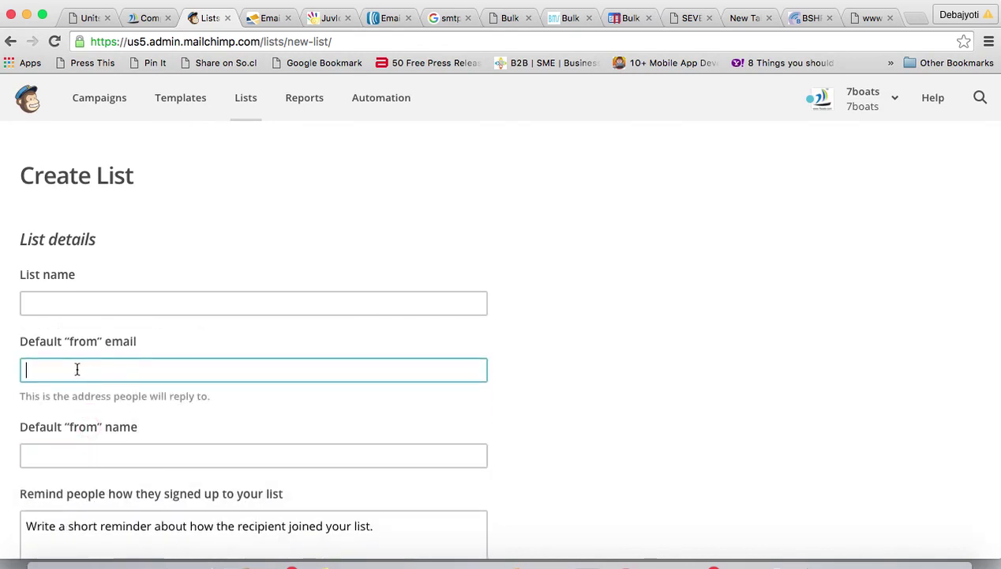
{"action": "scroll", "coordinate": [230, 399], "scroll_direction": "down", "scroll_amount": 3}
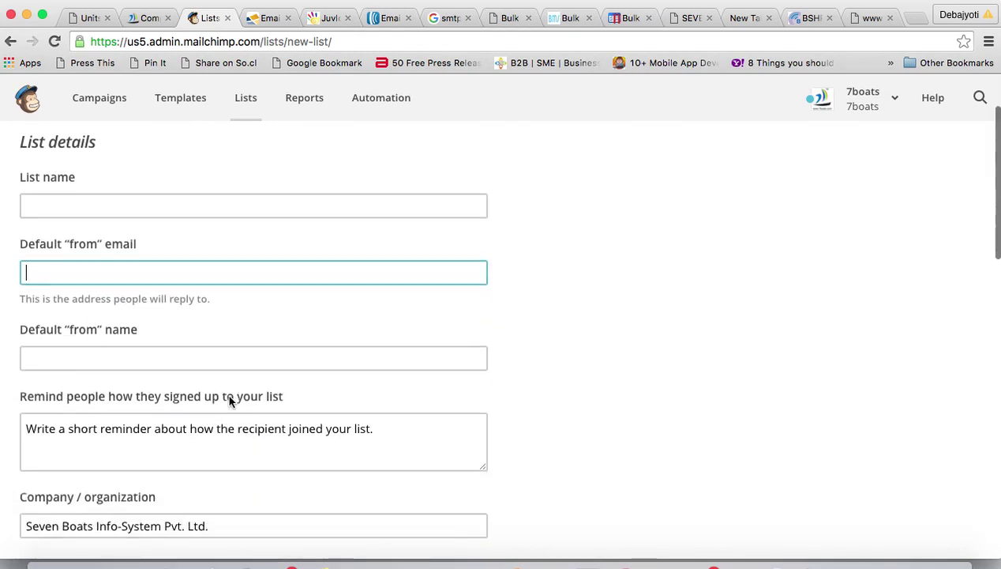
{"action": "scroll", "coordinate": [253, 378], "scroll_direction": "down", "scroll_amount": 3}
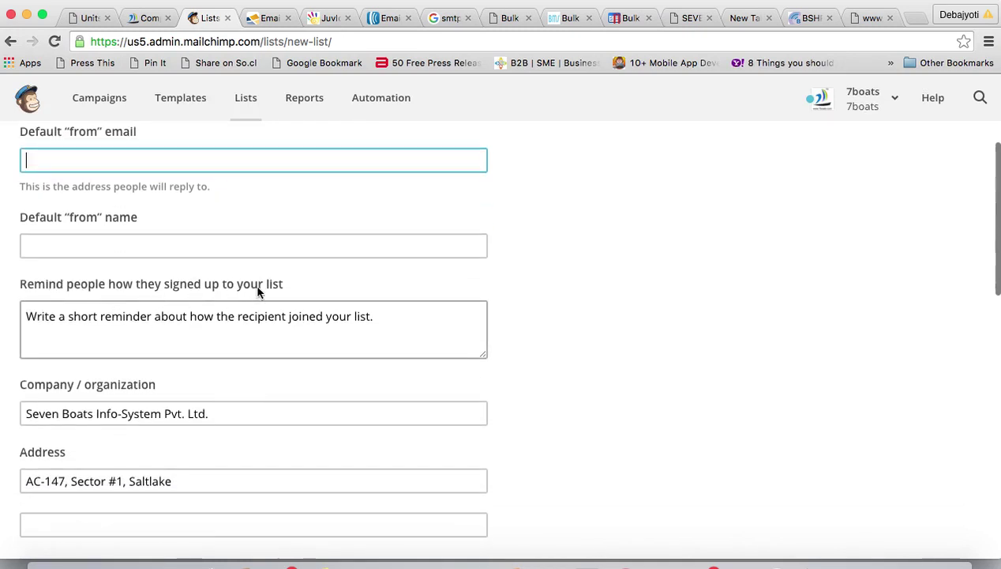
- Review the signup reminder field and rest of the form, then abandon it for the Lists overview
{"action": "left_click", "coordinate": [381, 318]}
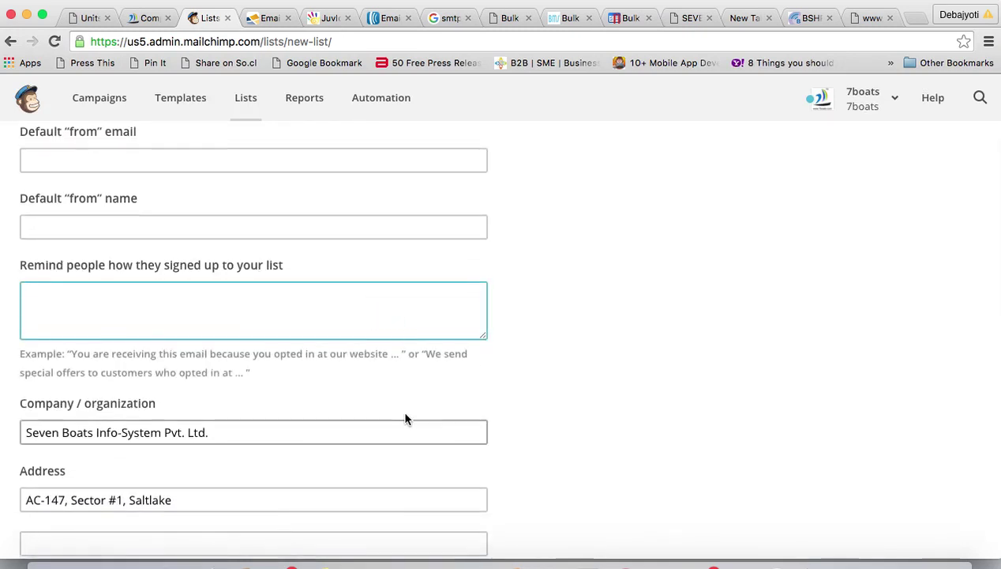
{"action": "scroll", "coordinate": [405, 415], "scroll_direction": "down", "scroll_amount": 5}
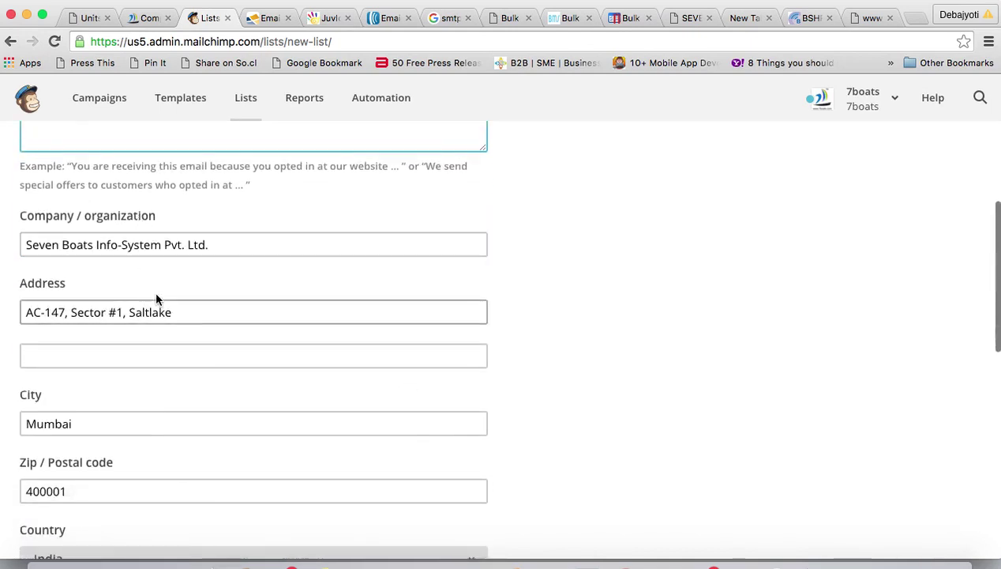
{"action": "scroll", "coordinate": [167, 430], "scroll_direction": "down", "scroll_amount": 5}
{"action": "scroll", "coordinate": [167, 429], "scroll_direction": "down", "scroll_amount": 6}
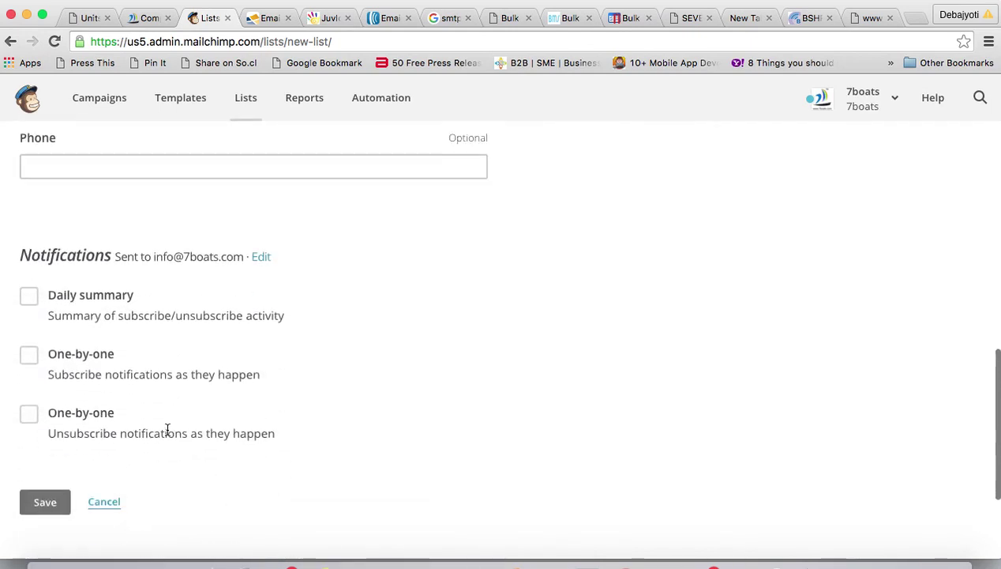
{"action": "scroll", "coordinate": [168, 429], "scroll_direction": "up", "scroll_amount": 15}
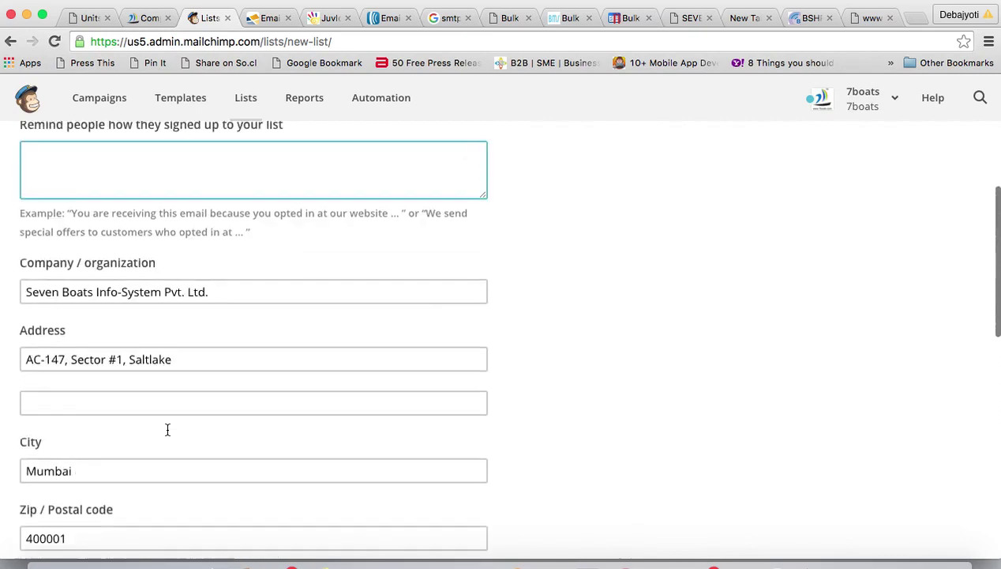
{"action": "scroll", "coordinate": [167, 429], "scroll_direction": "down", "scroll_amount": 3}
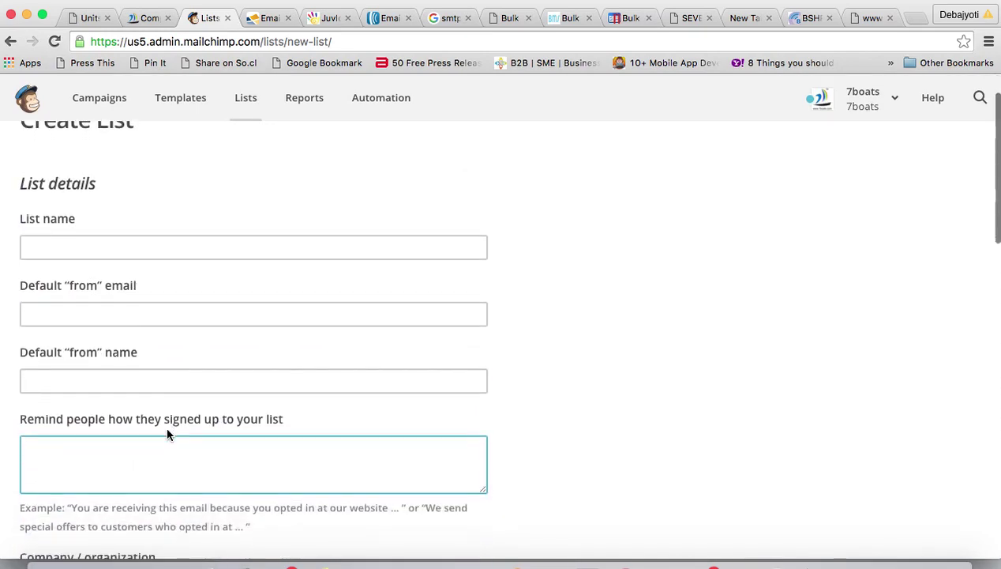
{"action": "scroll", "coordinate": [168, 428], "scroll_direction": "up", "scroll_amount": 2}
{"action": "scroll", "coordinate": [163, 391], "scroll_direction": "down", "scroll_amount": 10}
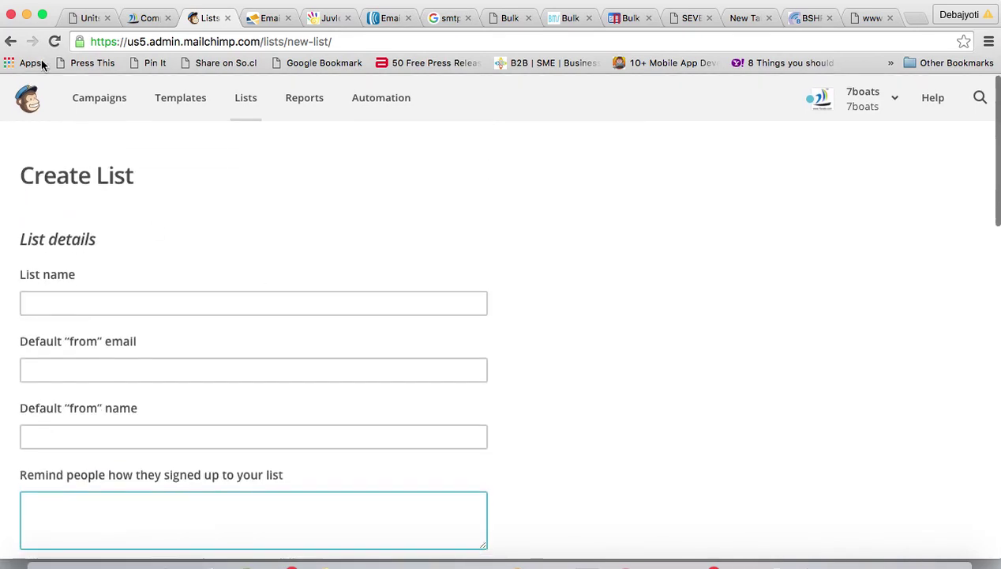
{"action": "left_click", "coordinate": [10, 41]}
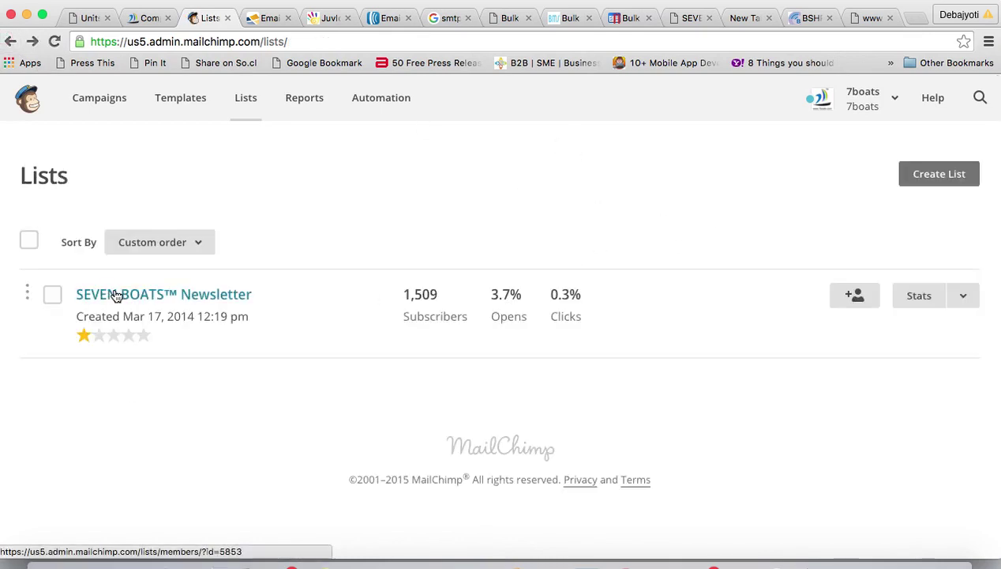
- Open the SEVEN BOATS™ Newsletter list, check the Import subscribers sources, then go to its signup forms
{"action": "left_click", "coordinate": [116, 295]}
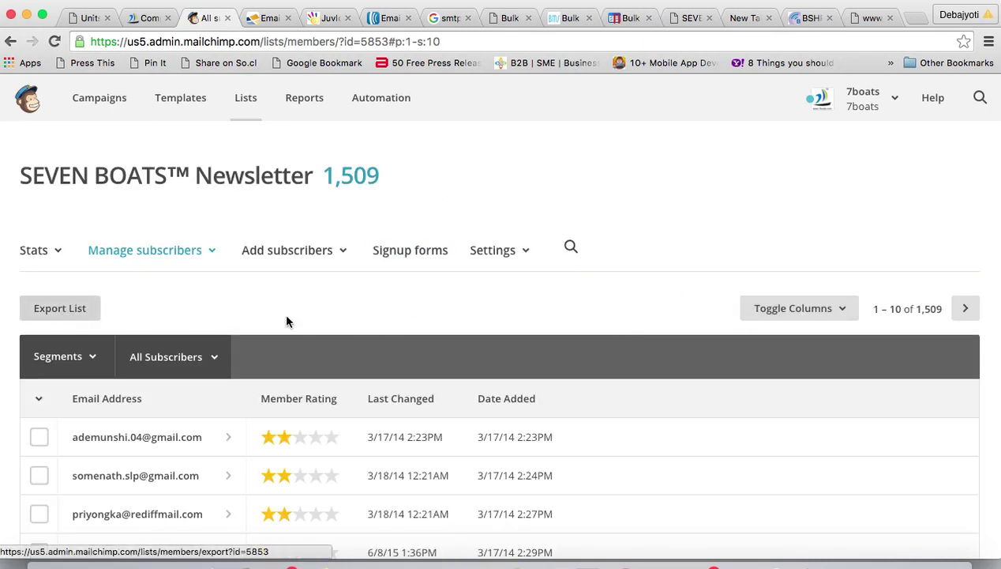
{"action": "scroll", "coordinate": [348, 312], "scroll_direction": "down", "scroll_amount": 2}
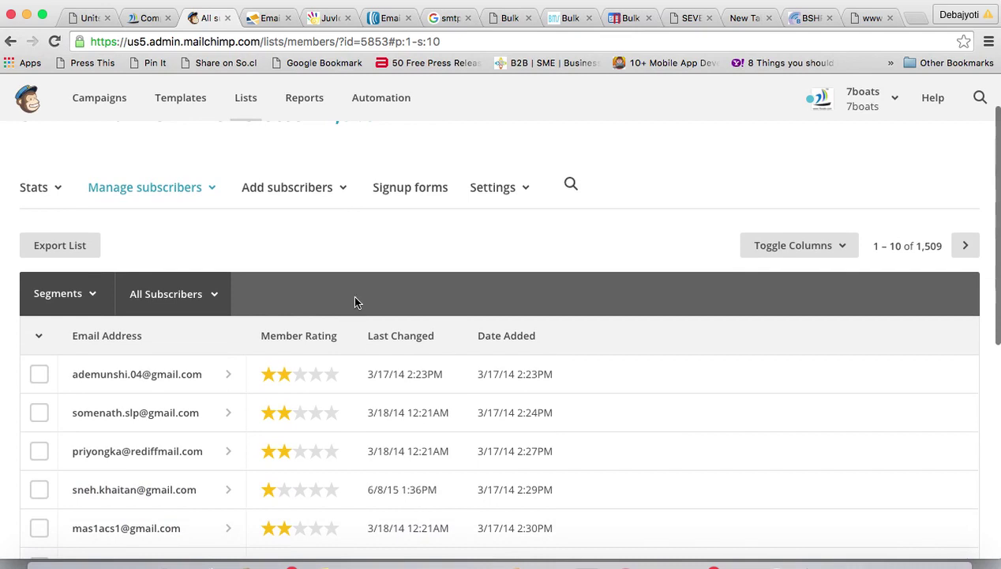
{"action": "left_click", "coordinate": [342, 188]}
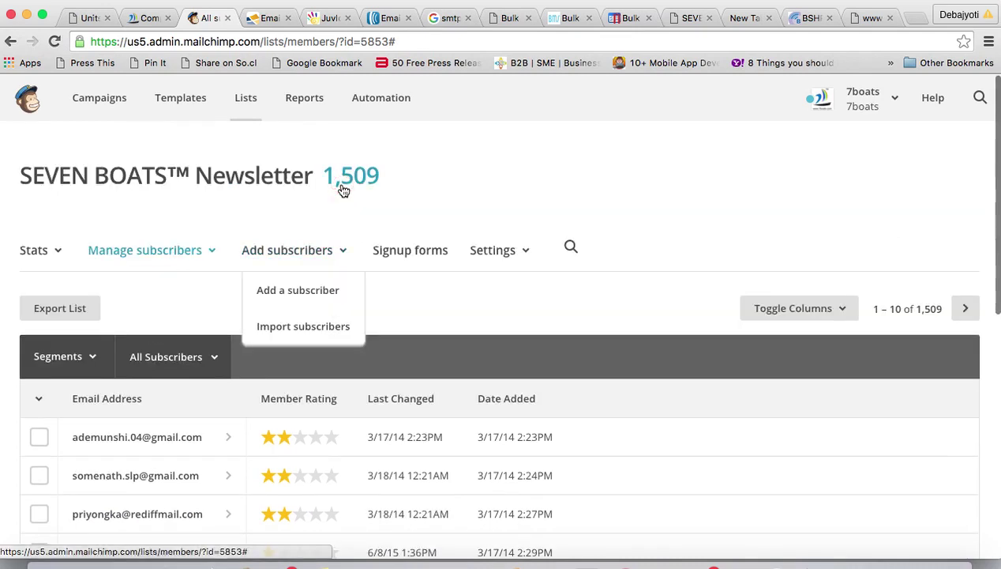
{"action": "left_click", "coordinate": [287, 329]}
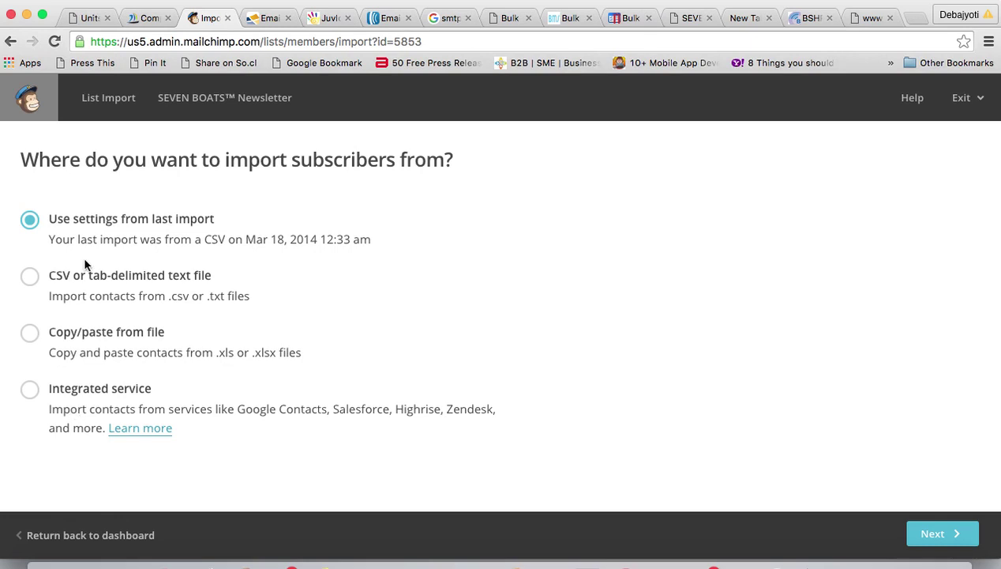
{"action": "left_click", "coordinate": [79, 538]}
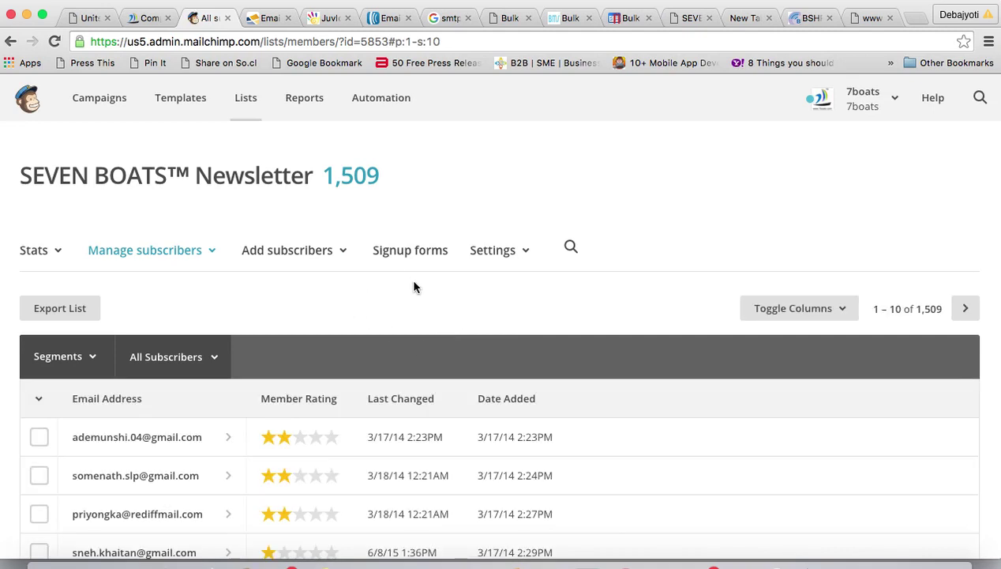
{"action": "left_click", "coordinate": [402, 252]}
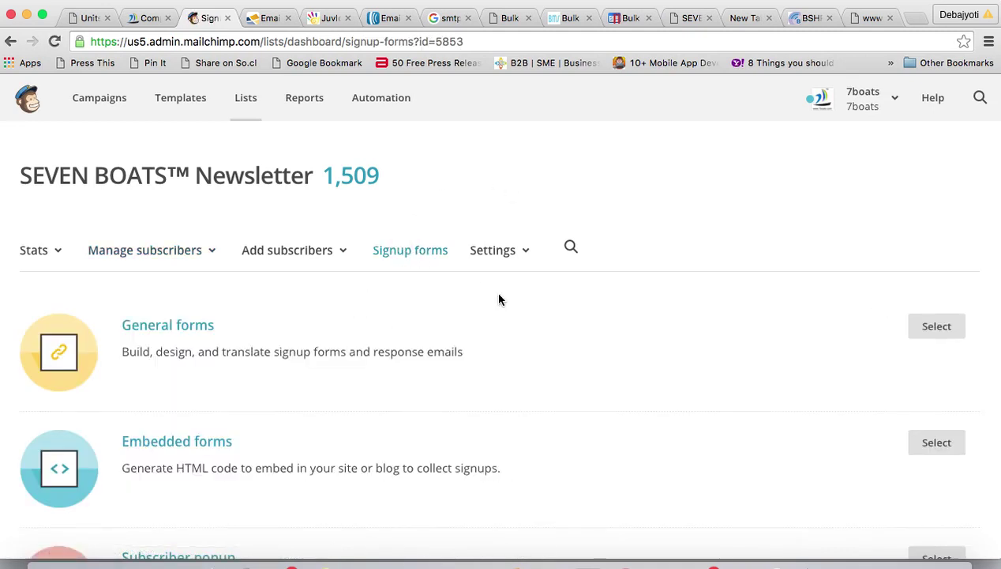
- Scroll through the General, Embedded, Subscriber popup, Form integrations, Facebook and Tablet form options
{"action": "scroll", "coordinate": [183, 447], "scroll_direction": "down", "scroll_amount": 3}
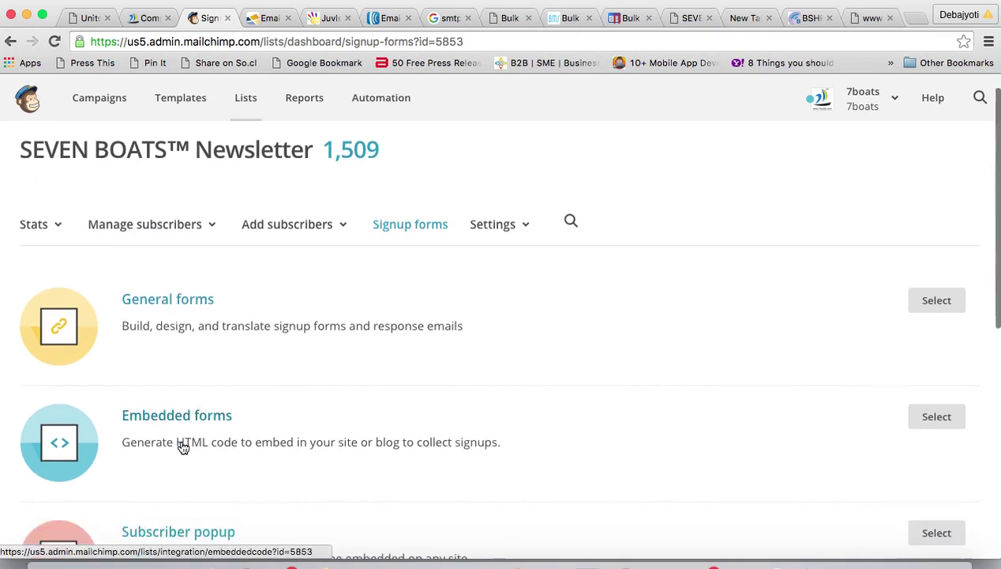
{"action": "scroll", "coordinate": [162, 434], "scroll_direction": "down", "scroll_amount": 4}
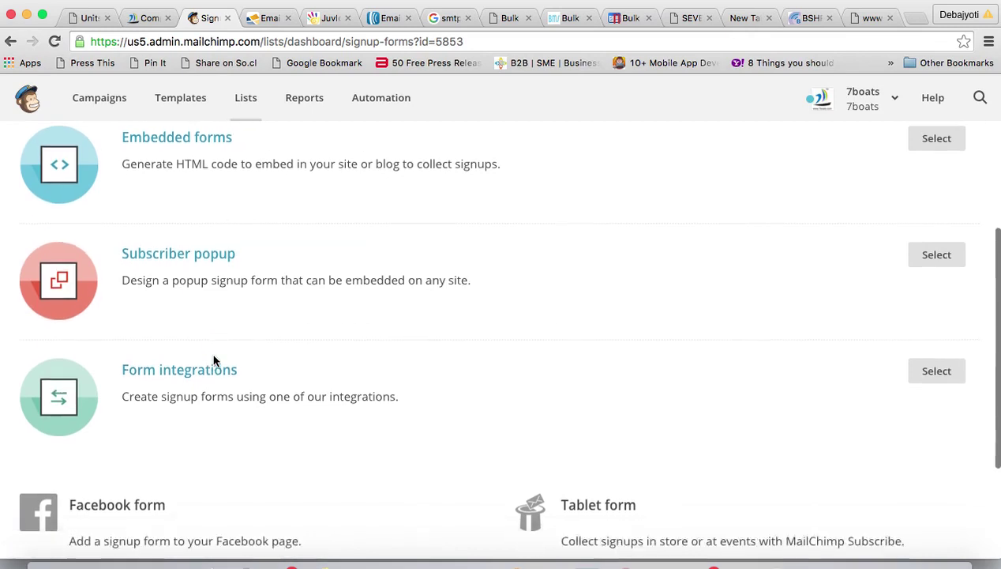
{"action": "scroll", "coordinate": [212, 357], "scroll_direction": "down", "scroll_amount": 3}
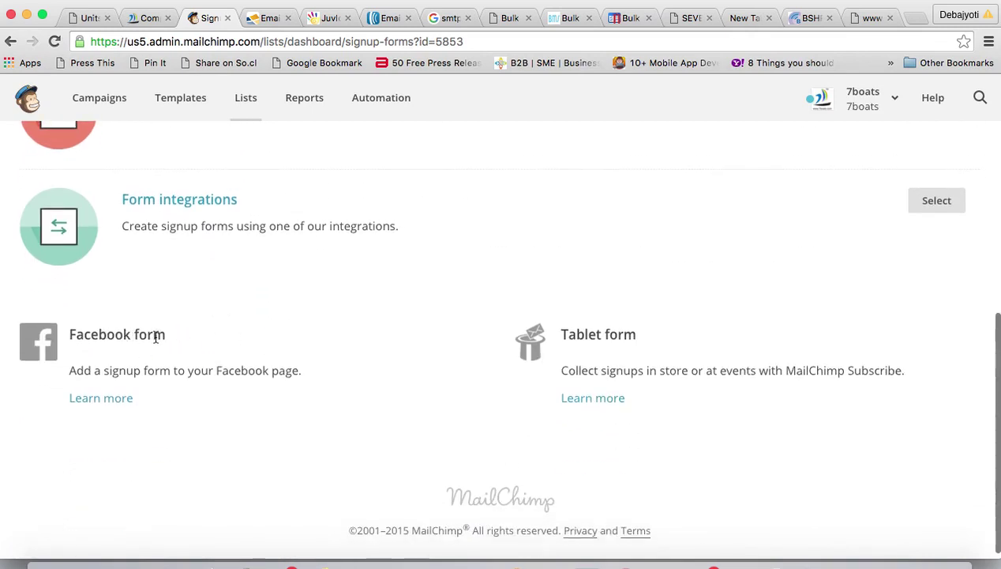
{"action": "scroll", "coordinate": [347, 330], "scroll_direction": "up", "scroll_amount": 6}
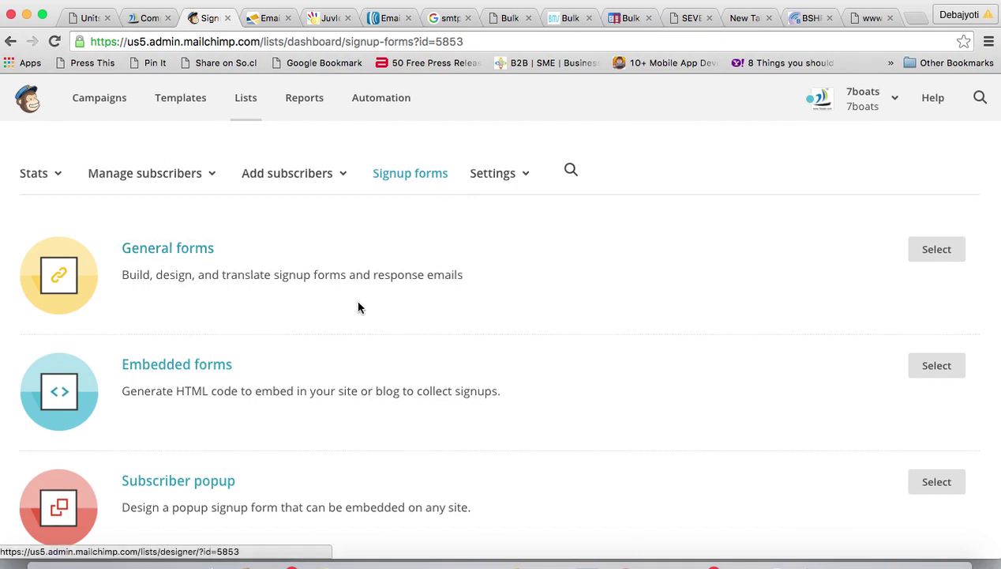
{"action": "scroll", "coordinate": [358, 307], "scroll_direction": "up", "scroll_amount": 1}
{"action": "scroll", "coordinate": [358, 308], "scroll_direction": "down", "scroll_amount": 2}
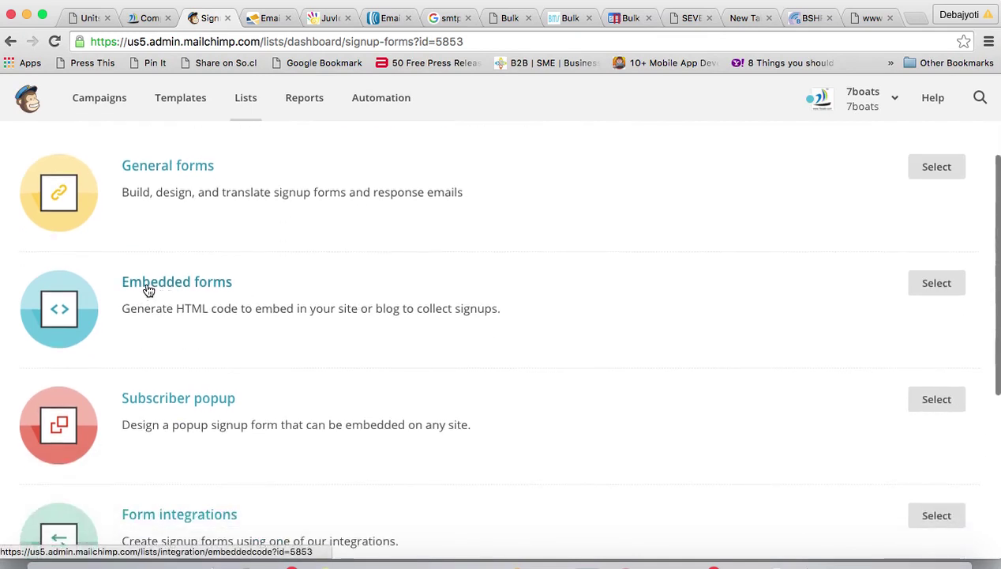
- Open Embedded forms and select the Classic form's preview text and its full embed code
{"action": "left_click", "coordinate": [939, 288]}
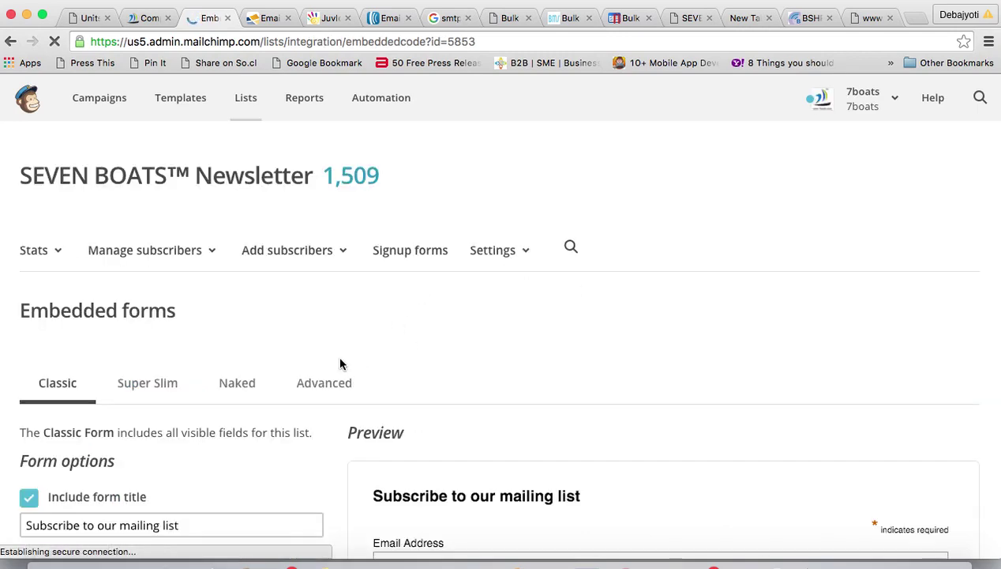
{"action": "scroll", "coordinate": [340, 363], "scroll_direction": "down", "scroll_amount": 5}
{"action": "scroll", "coordinate": [340, 364], "scroll_direction": "down", "scroll_amount": 2}
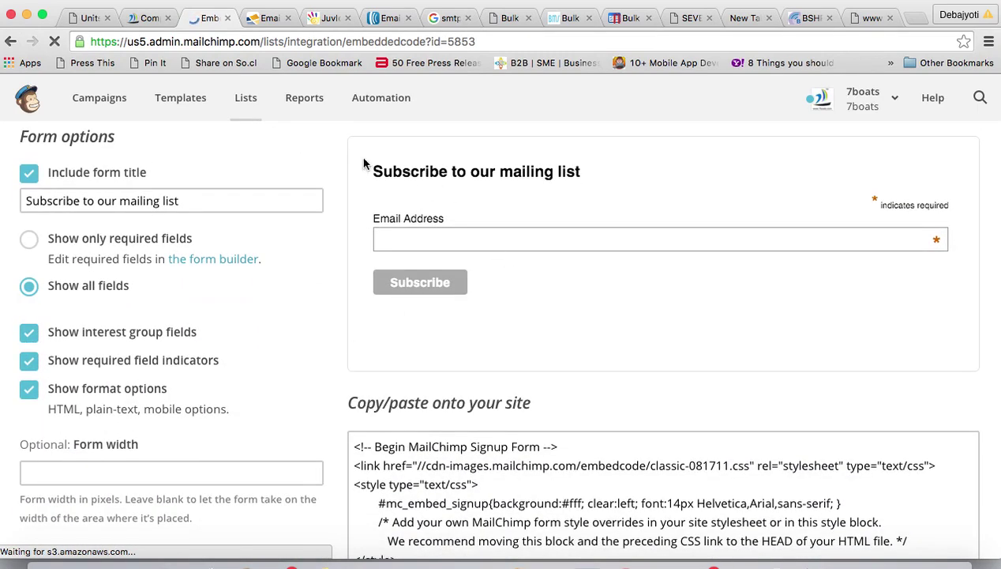
{"action": "left_click_drag", "start_coordinate": [364, 162], "coordinate": [664, 263]}
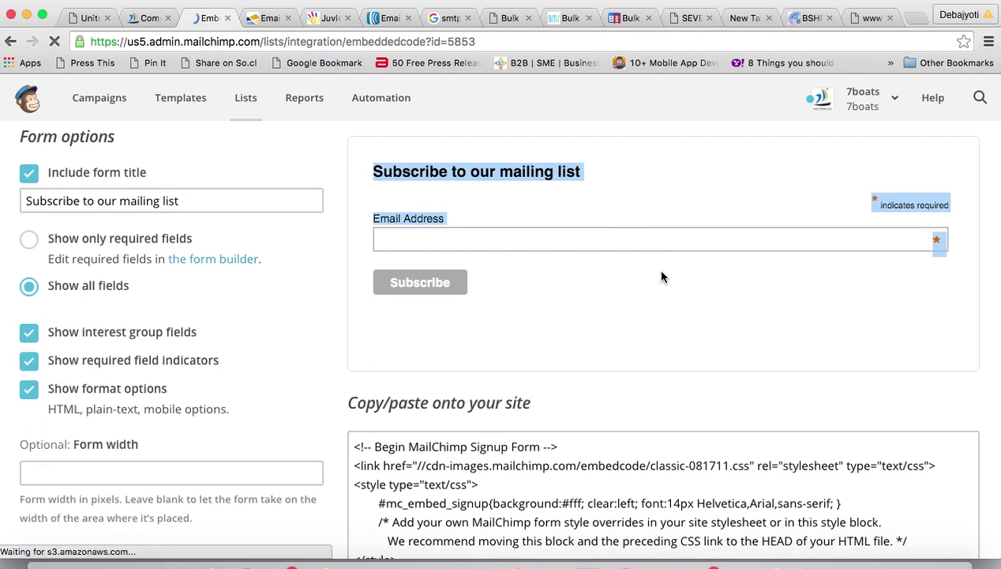
{"action": "scroll", "coordinate": [614, 374], "scroll_direction": "down", "scroll_amount": 4}
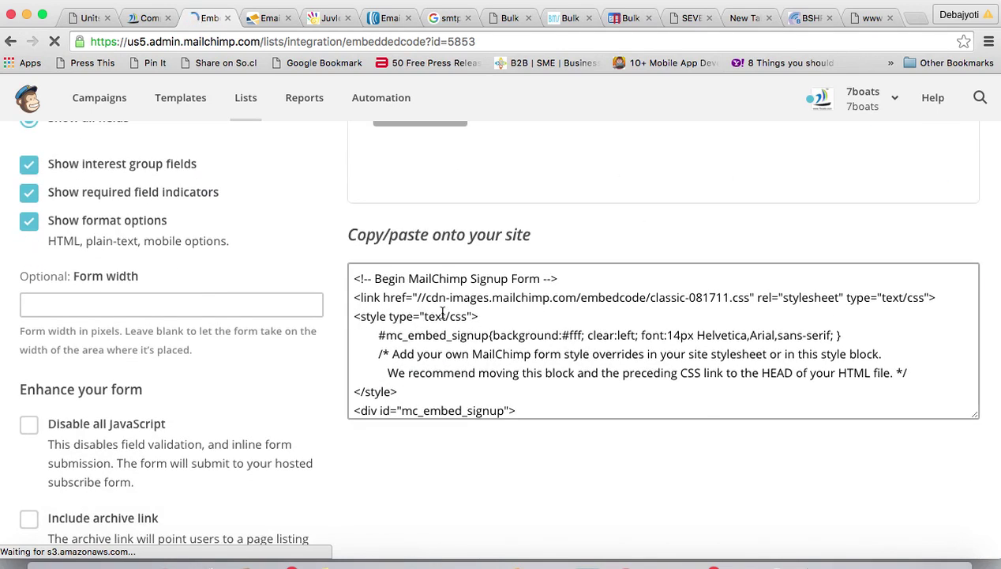
{"action": "left_click", "coordinate": [393, 297]}
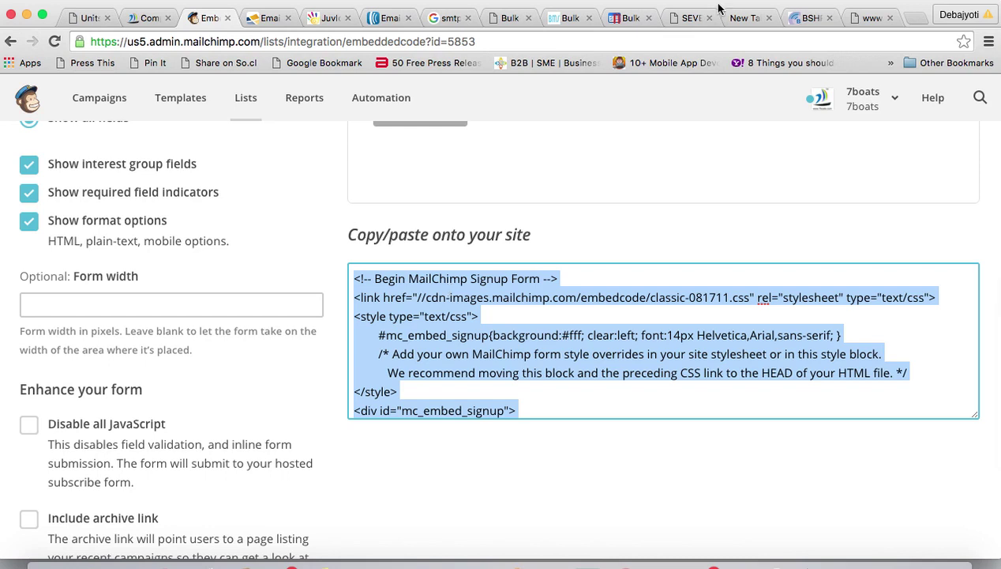
- Check the hosted signup page's full web address, then return to the embedded form code
{"action": "left_click", "coordinate": [679, 22]}
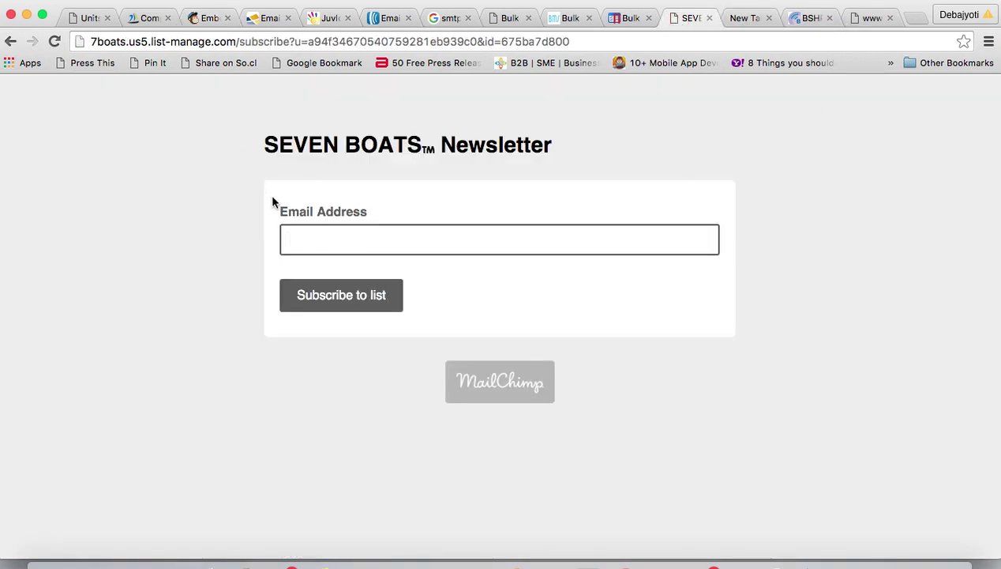
{"action": "left_click", "coordinate": [155, 41]}
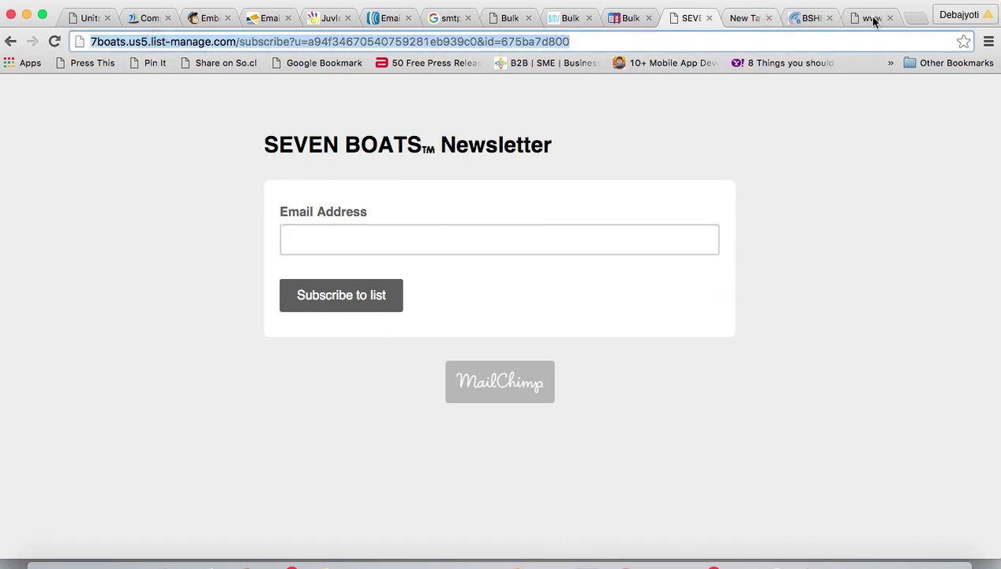
{"action": "left_click", "coordinate": [204, 17]}
{"action": "scroll", "coordinate": [420, 300], "scroll_direction": "up", "scroll_amount": 2}
{"action": "scroll", "coordinate": [420, 300], "scroll_direction": "up", "scroll_amount": 10}
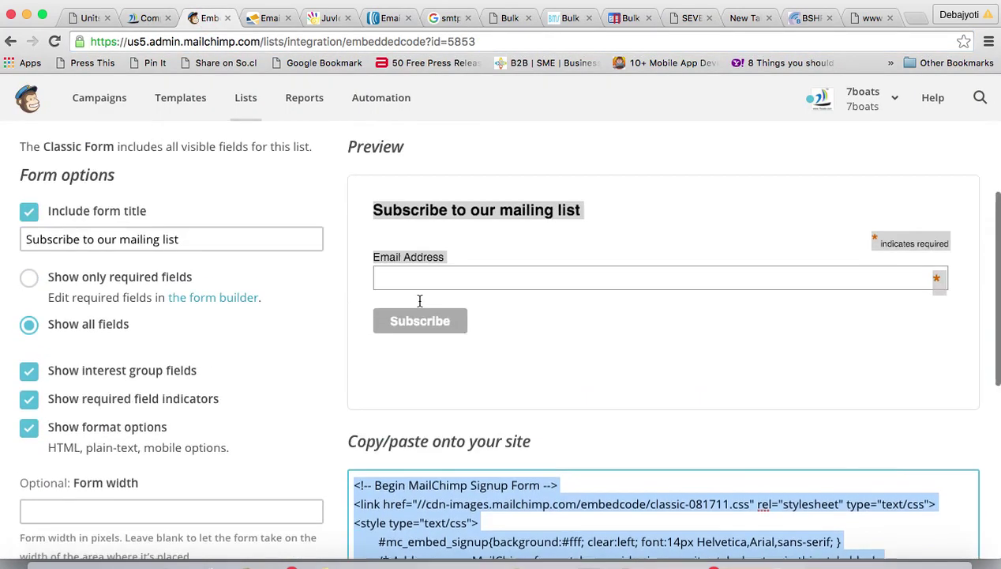
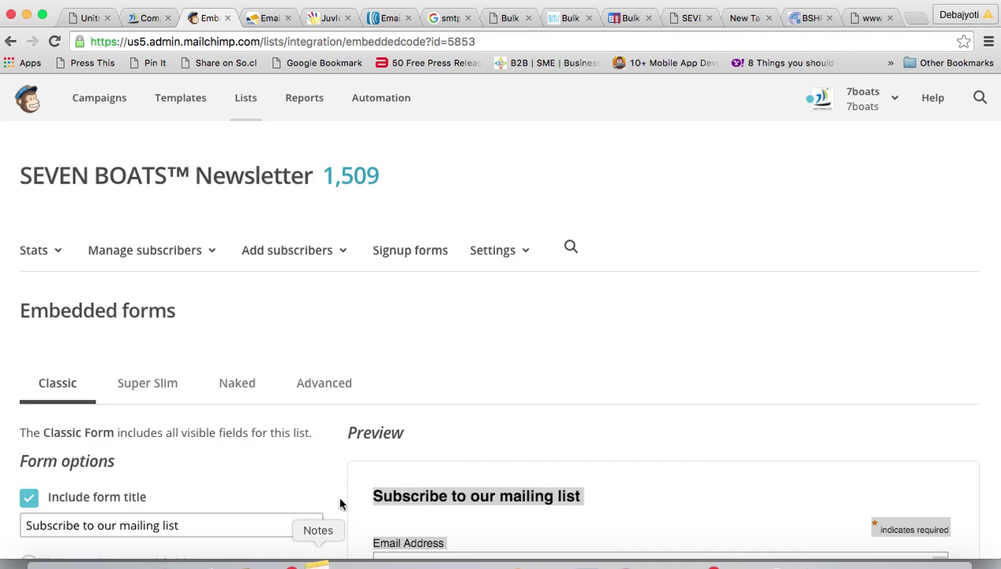
- Mark the UTM Tracking/Analytics topic in the Pages notes, then close Notes
{"action": "left_click", "coordinate": [510, 564]}
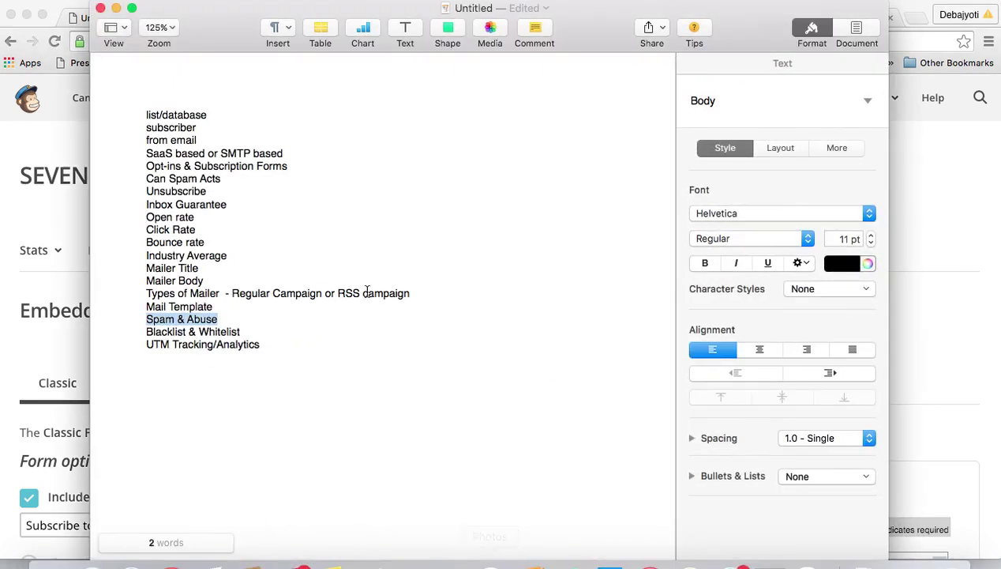
{"action": "left_click_drag", "start_coordinate": [146, 345], "coordinate": [207, 344]}
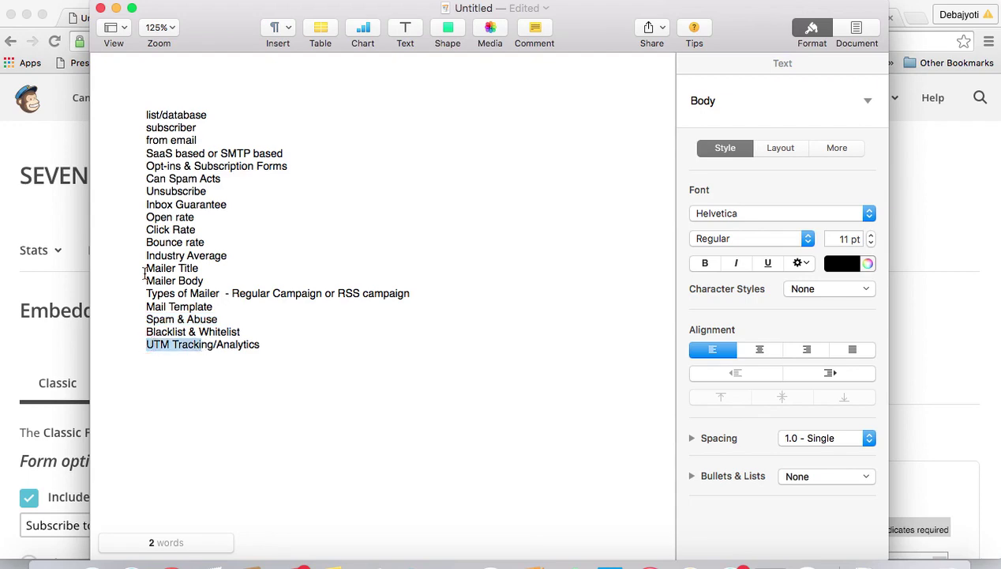
{"action": "left_click", "coordinate": [116, 8]}
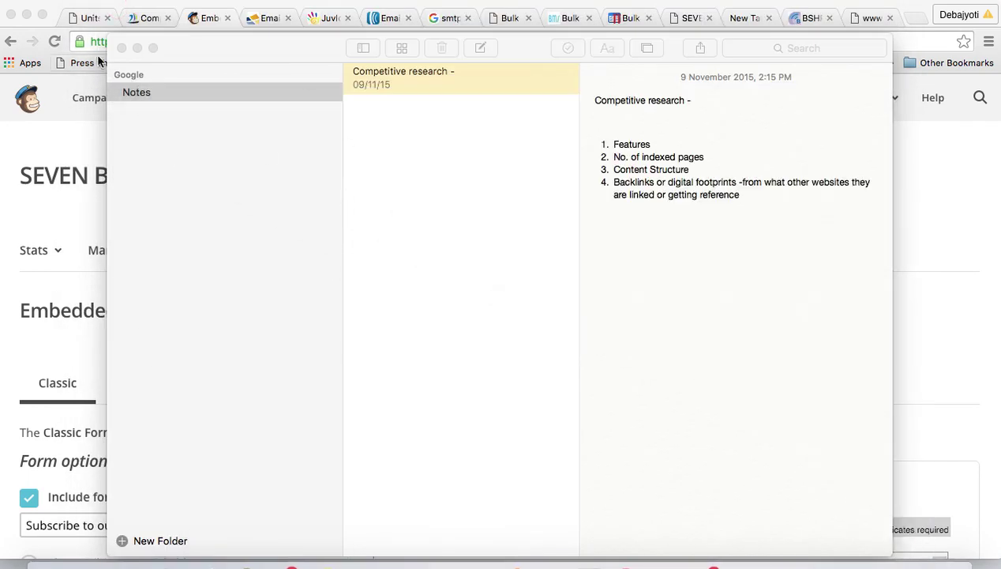
{"action": "left_click", "coordinate": [123, 48]}
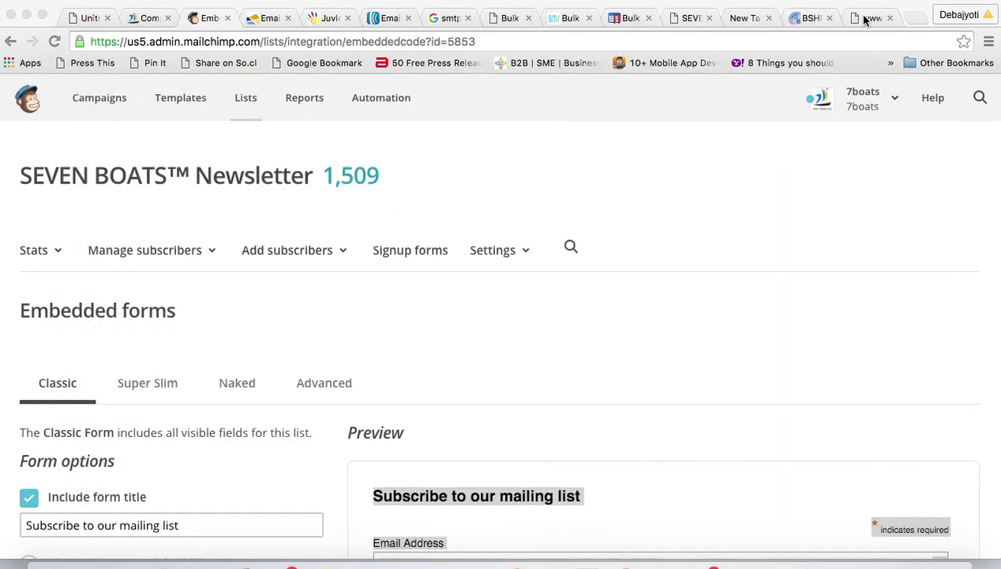
- Search 'utm code generator' in a new tab and open the Analytics URL builder help page
{"action": "left_click", "coordinate": [917, 19]}
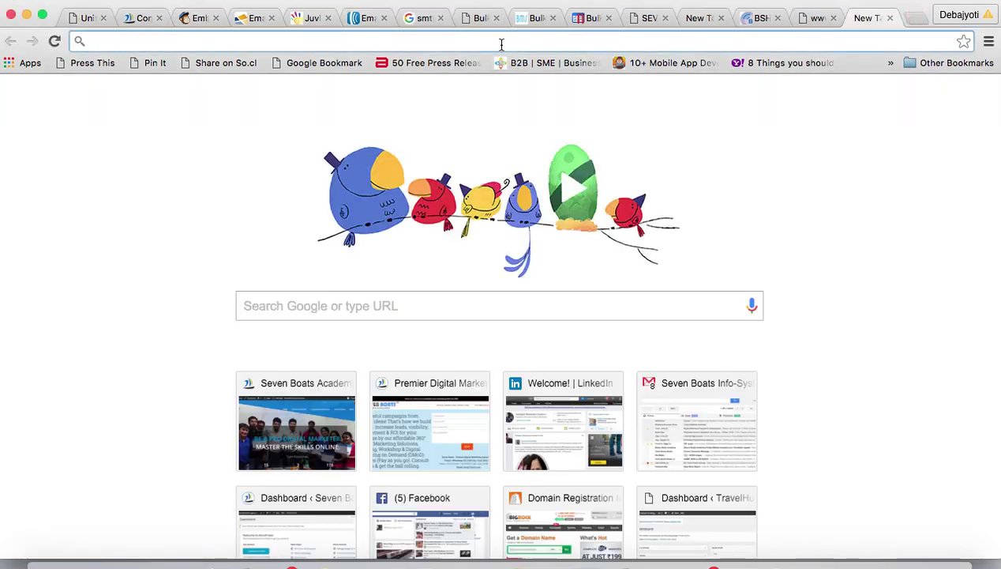
{"action": "type", "text": "utm"}
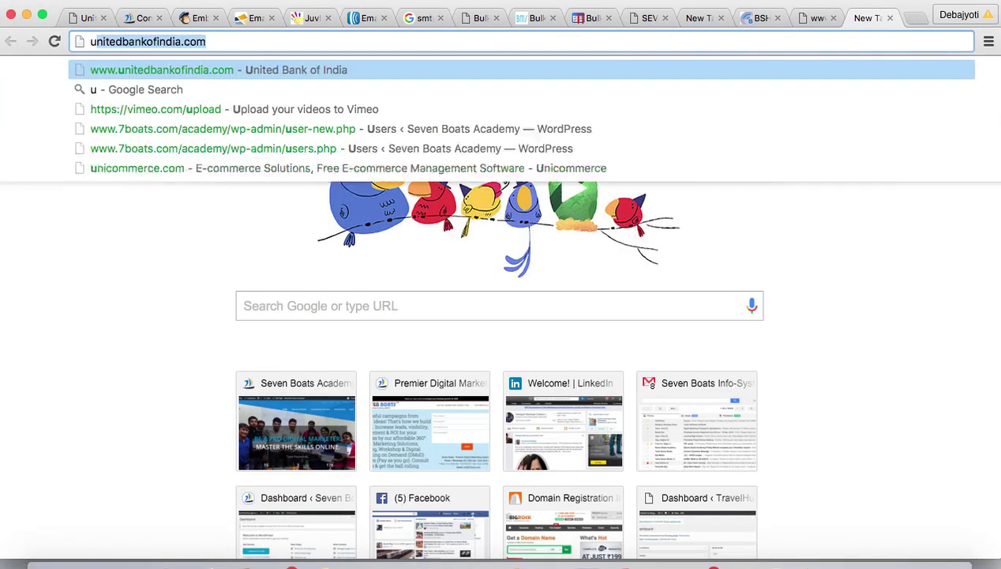
{"action": "type", "text": " co"}
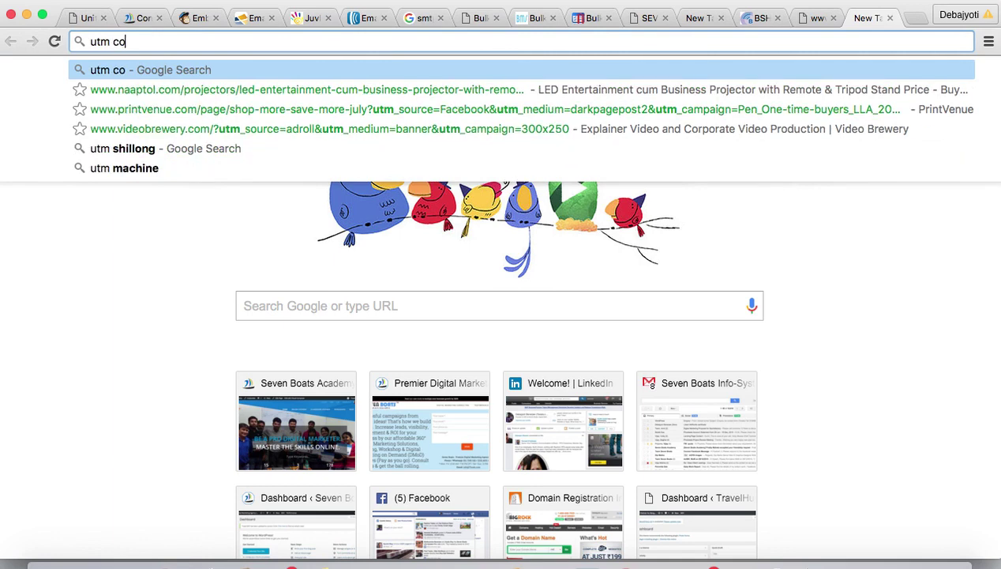
{"action": "type", "text": "de generator"}
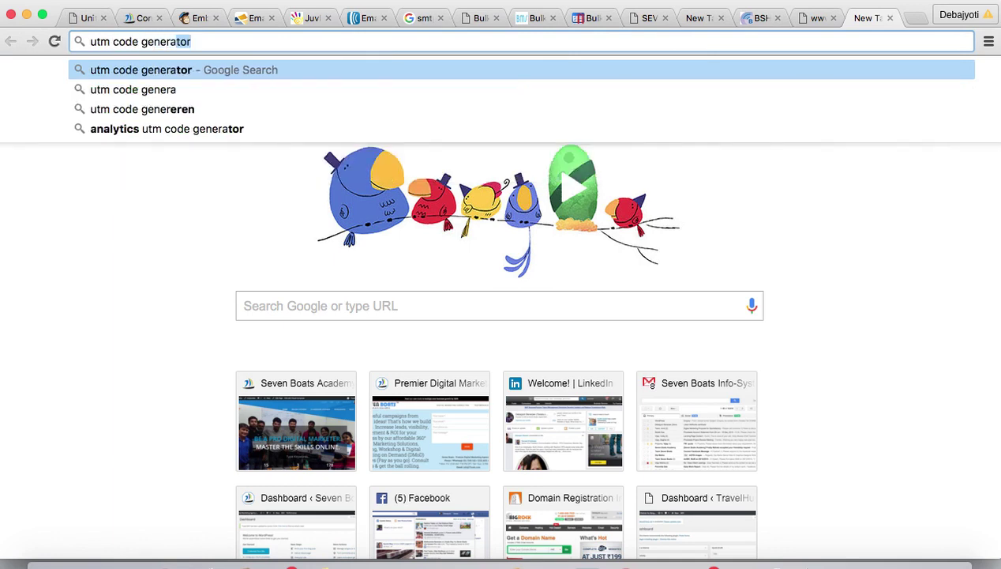
{"action": "key", "text": "Return"}
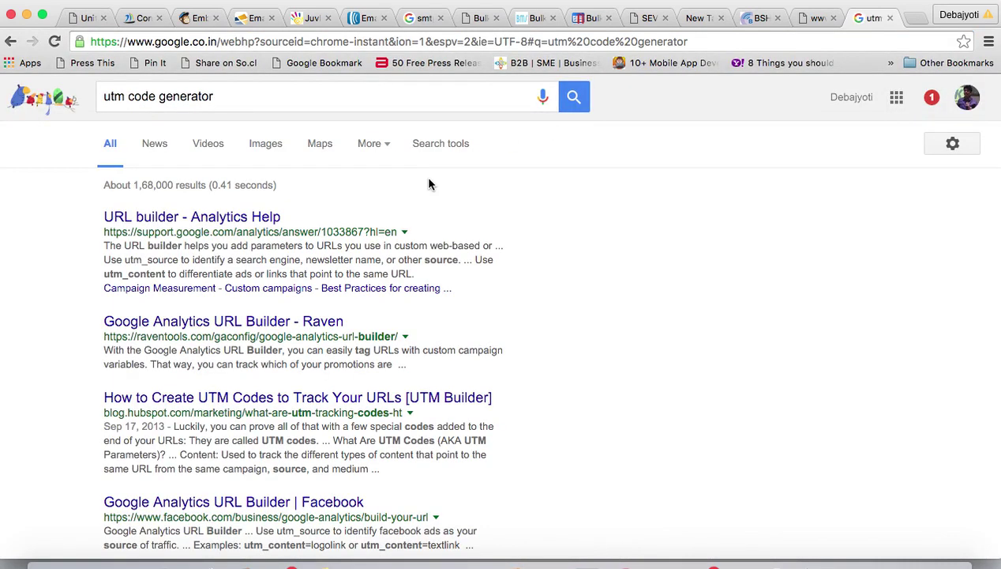
{"action": "left_click", "coordinate": [204, 218]}
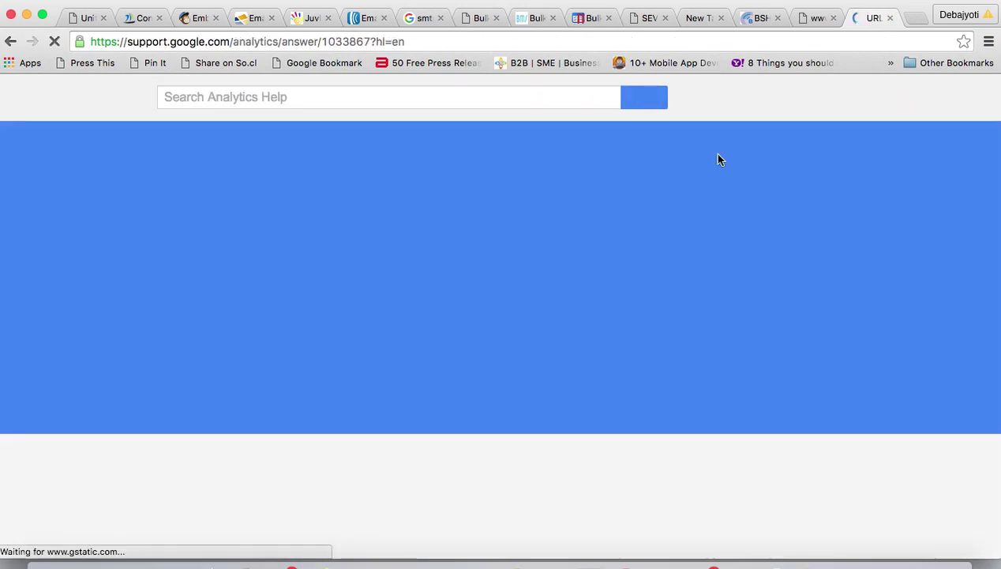
{"action": "scroll", "coordinate": [487, 416], "scroll_direction": "down", "scroll_amount": 5}
{"action": "scroll", "coordinate": [491, 426], "scroll_direction": "down", "scroll_amount": 10}
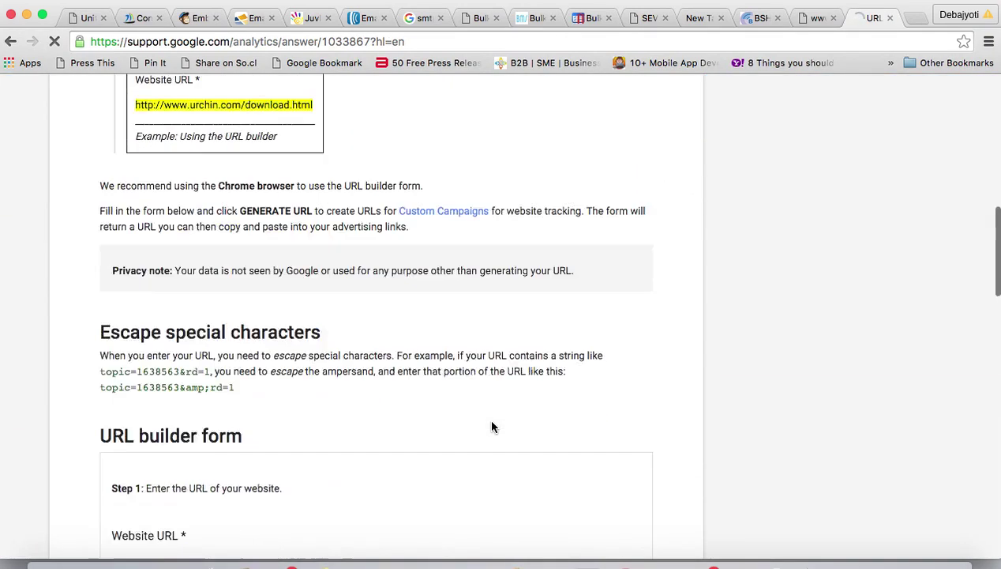
{"action": "scroll", "coordinate": [492, 426], "scroll_direction": "up", "scroll_amount": 1}
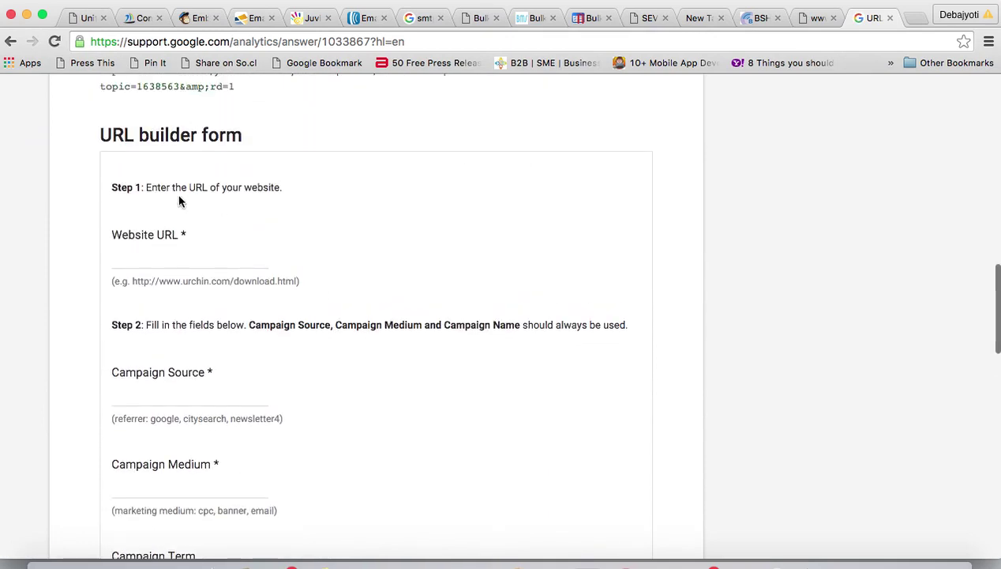
{"action": "left_click", "coordinate": [130, 261]}
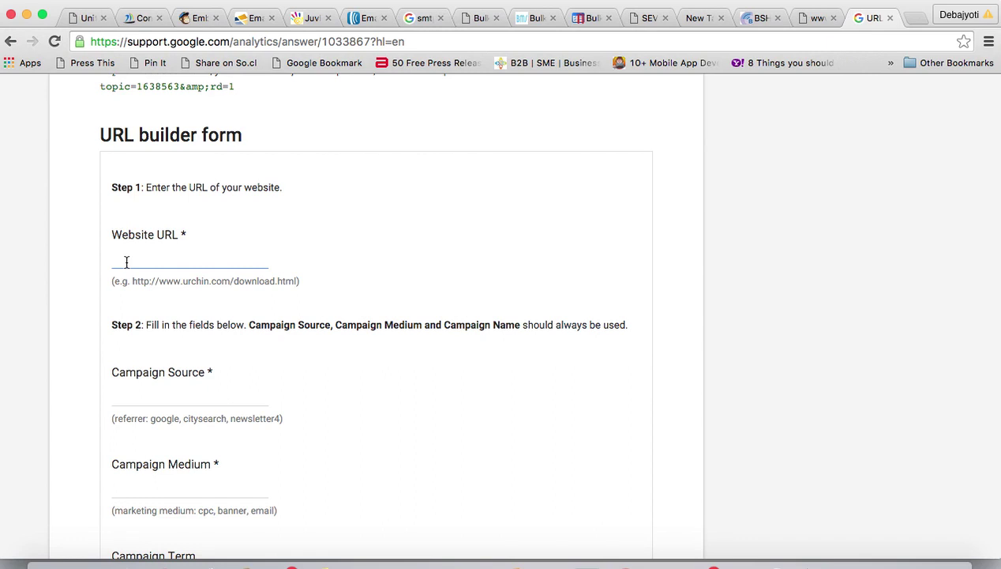
{"action": "type", "text": "http://www.ben"}
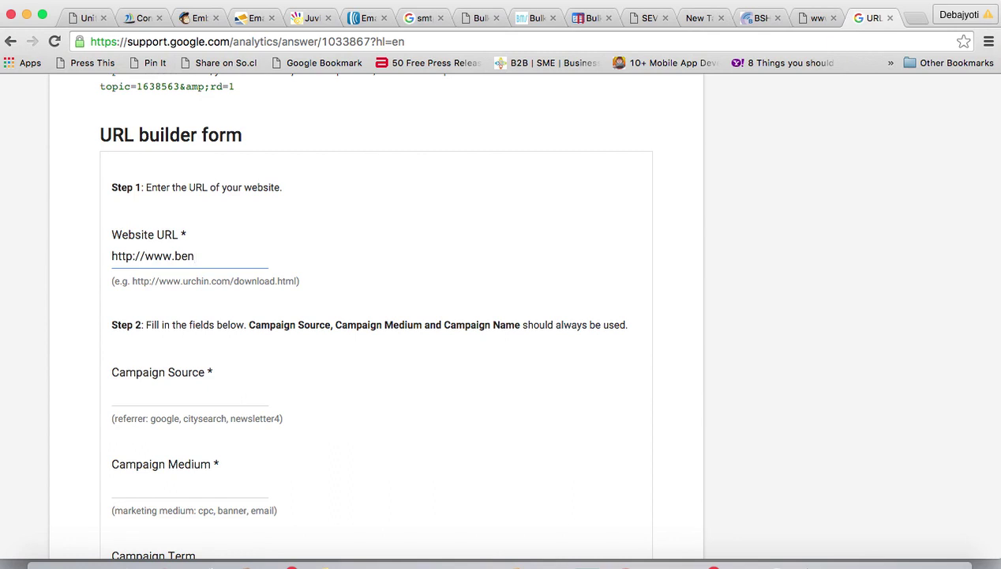
{"action": "type", "text": "galspeech.co"}
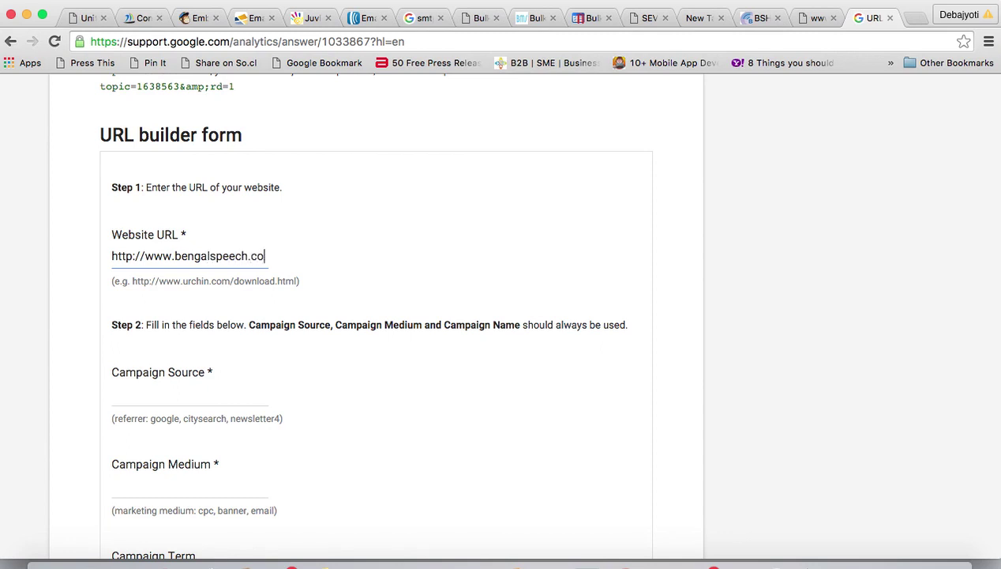
{"action": "type", "text": "m"}
{"action": "left_click", "coordinate": [129, 393]}
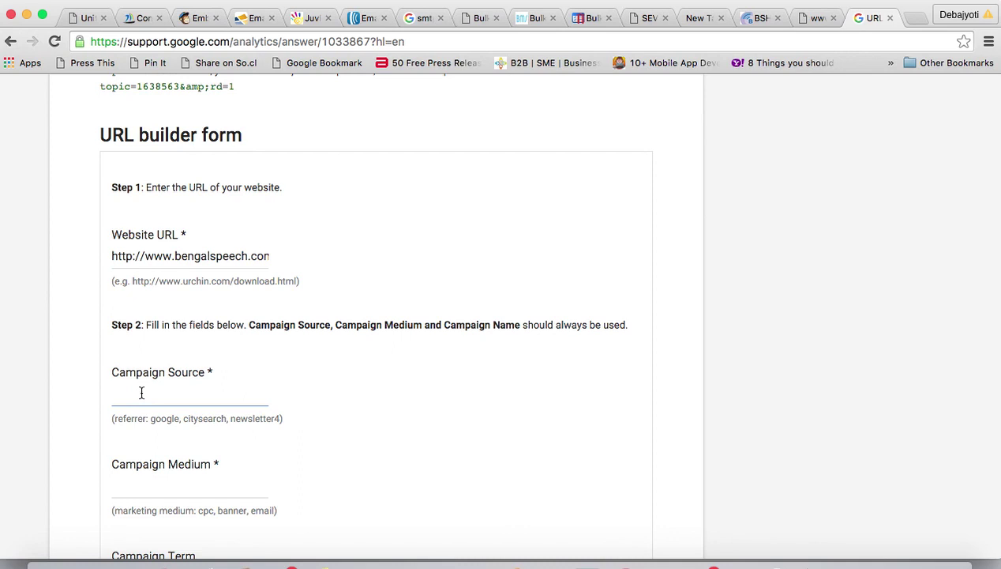
{"action": "type", "text": "newsletter"}
{"action": "scroll", "coordinate": [287, 421], "scroll_direction": "down", "scroll_amount": 3}
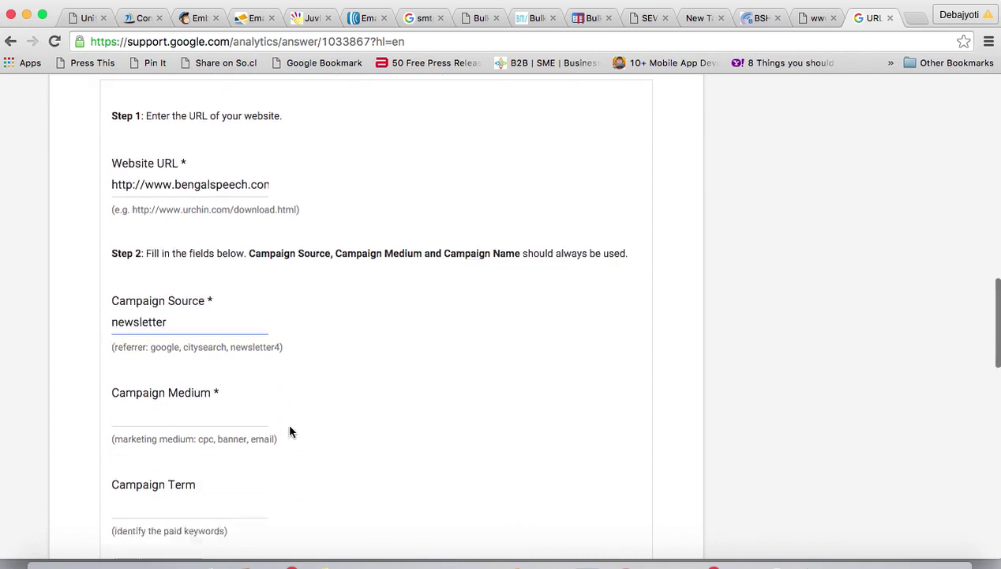
{"action": "left_click", "coordinate": [163, 391]}
{"action": "type", "text": "email"}
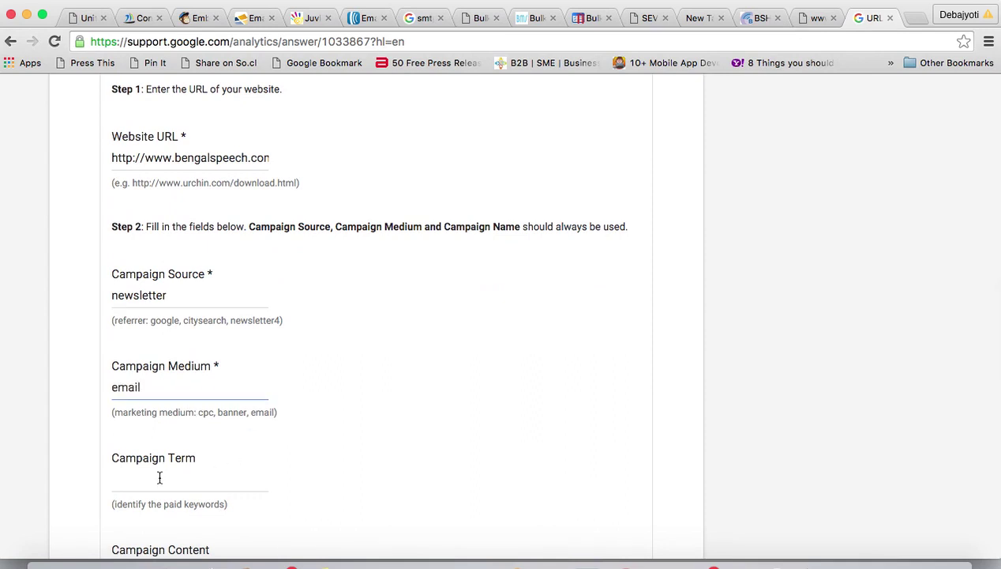
{"action": "scroll", "coordinate": [157, 477], "scroll_direction": "down", "scroll_amount": 4}
{"action": "scroll", "coordinate": [280, 390], "scroll_direction": "down", "scroll_amount": 5}
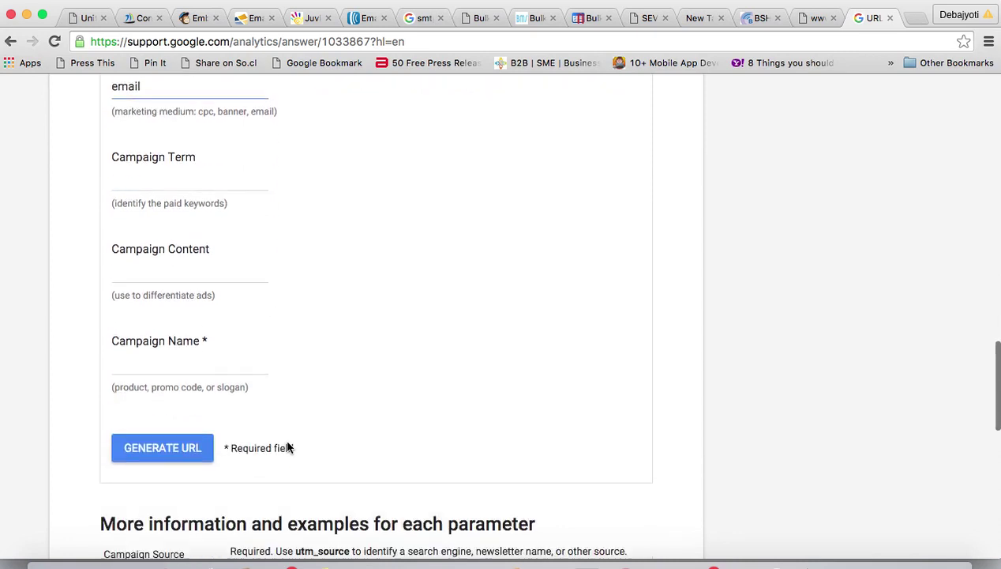
{"action": "left_click", "coordinate": [143, 341]}
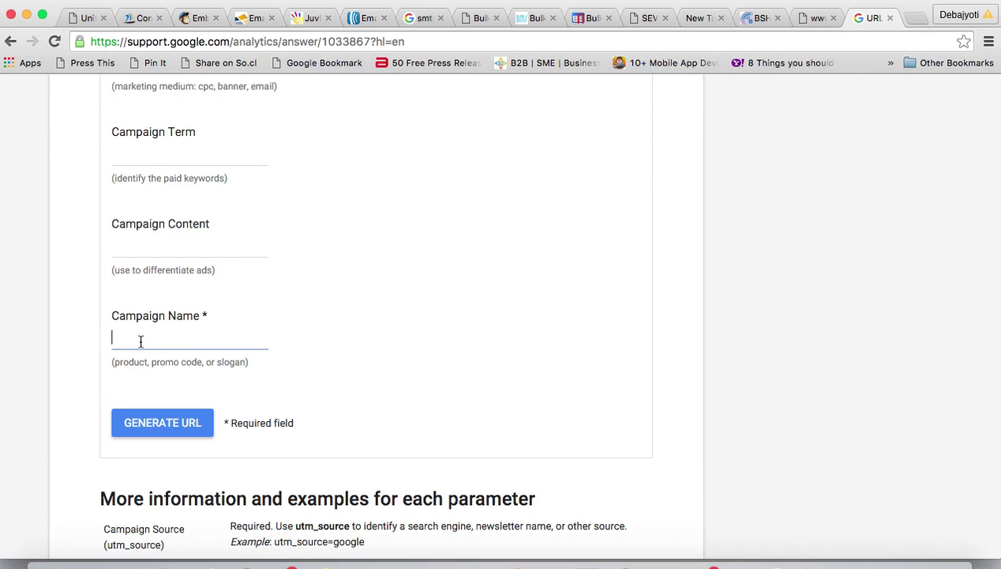
{"action": "type", "text": "bsmailer"}
- Generate the UTM-tagged bengalspeech.com URL, select it for copying, and switch back to MailChimp
{"action": "left_click", "coordinate": [161, 421]}
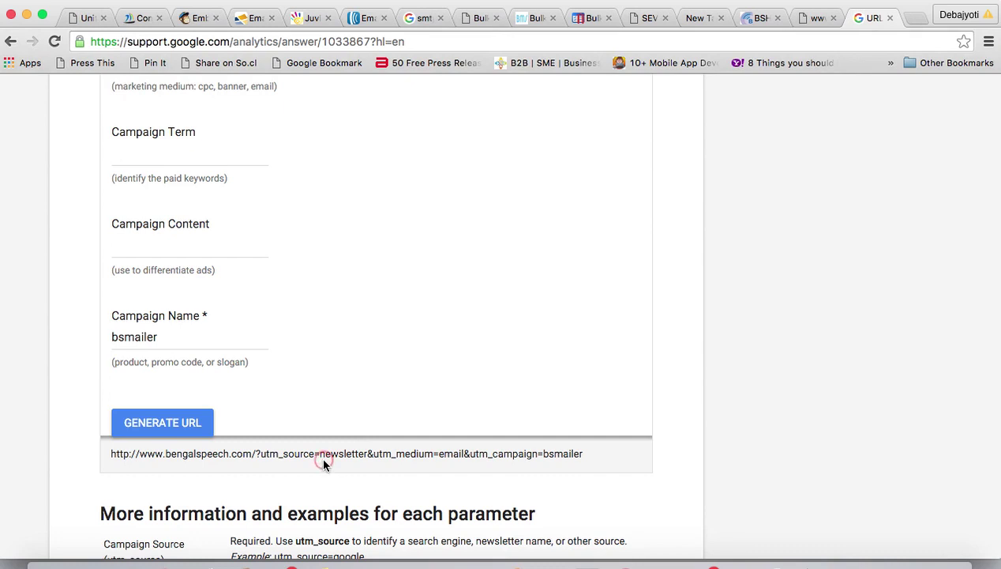
{"action": "left_click_drag", "start_coordinate": [592, 454], "coordinate": [103, 417]}
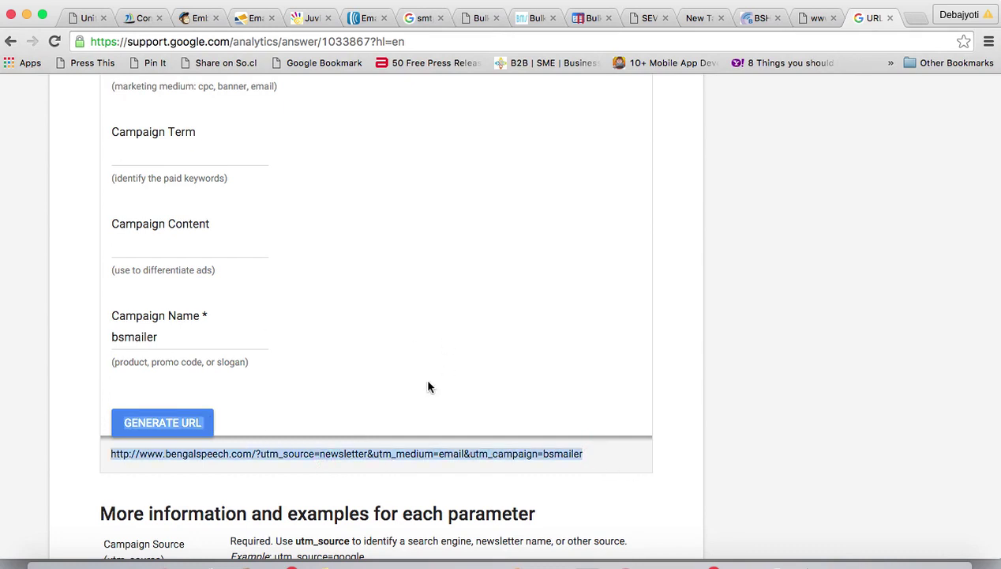
{"action": "left_click", "coordinate": [195, 18]}
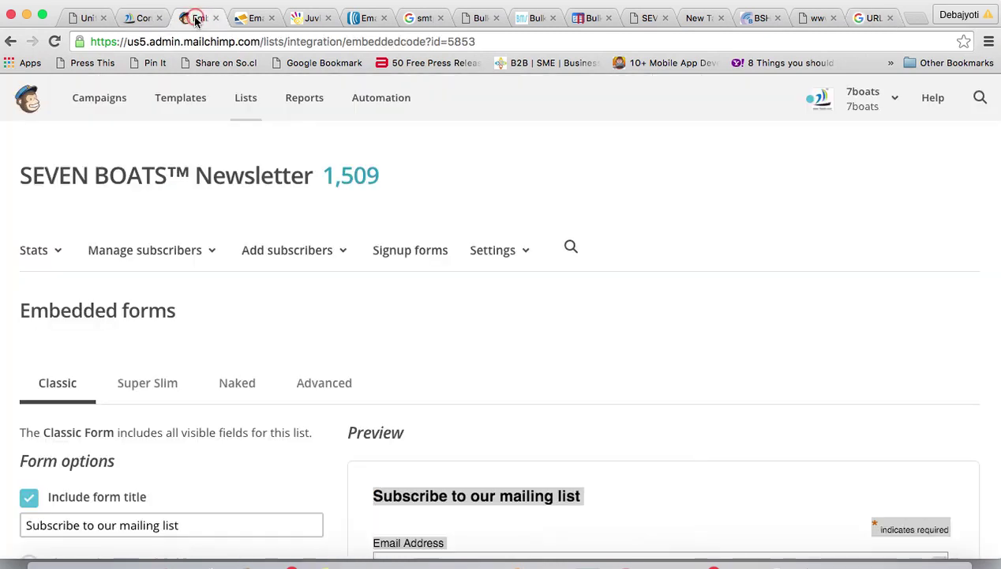
- From the Dashboard, create a new RSS campaign and focus its feed URL field
{"action": "left_click", "coordinate": [29, 102]}
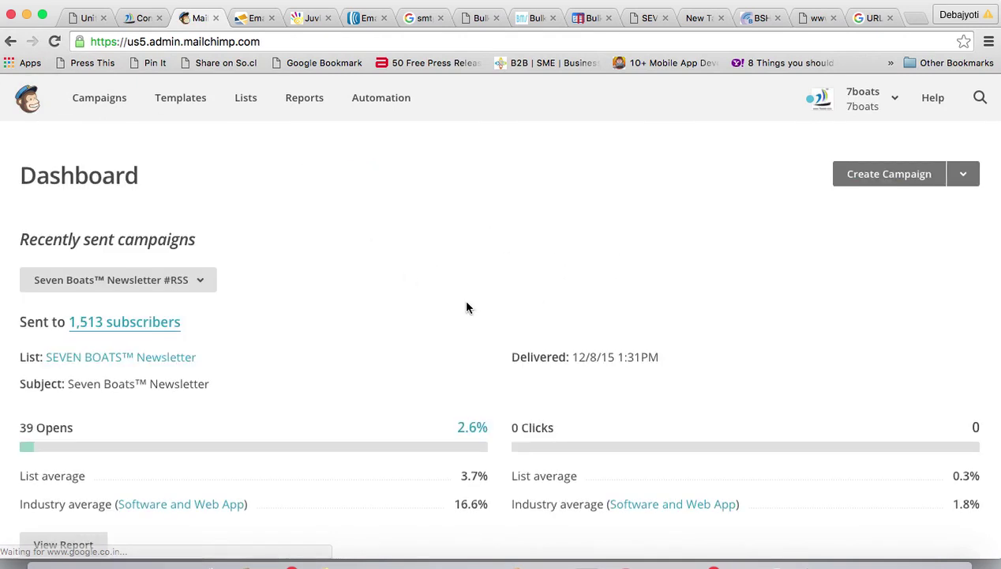
{"action": "left_click", "coordinate": [954, 184]}
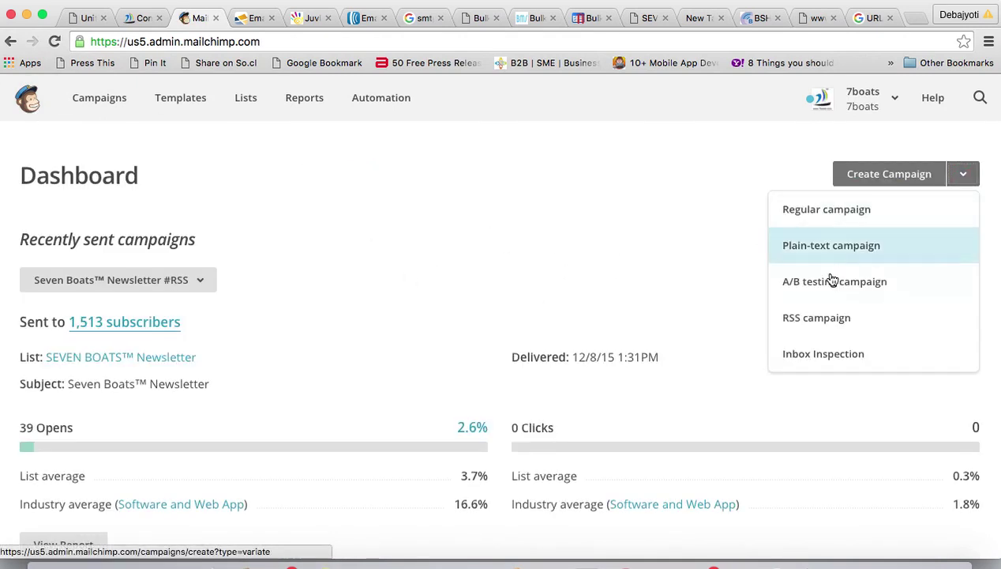
{"action": "left_click", "coordinate": [812, 323]}
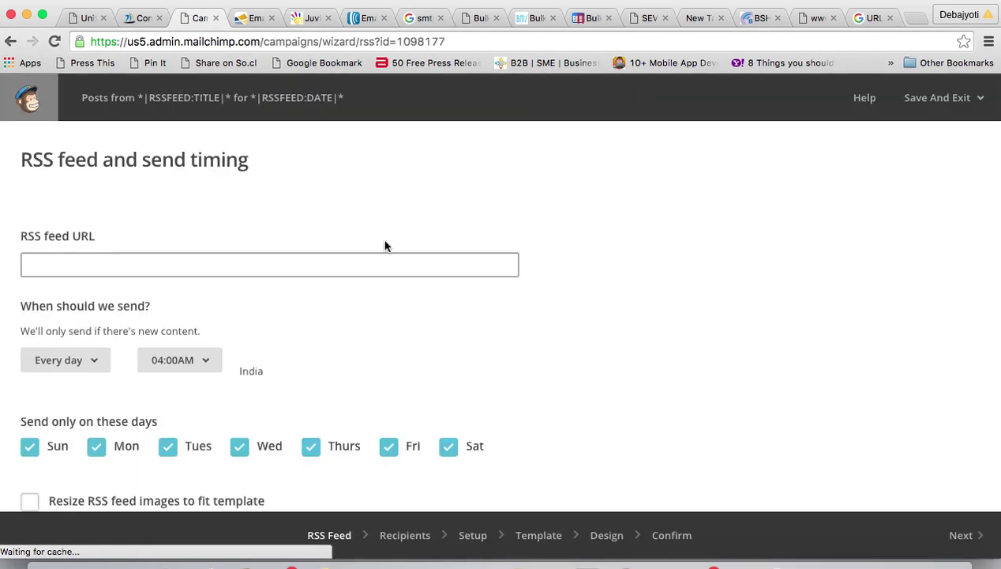
{"action": "left_click", "coordinate": [139, 267]}
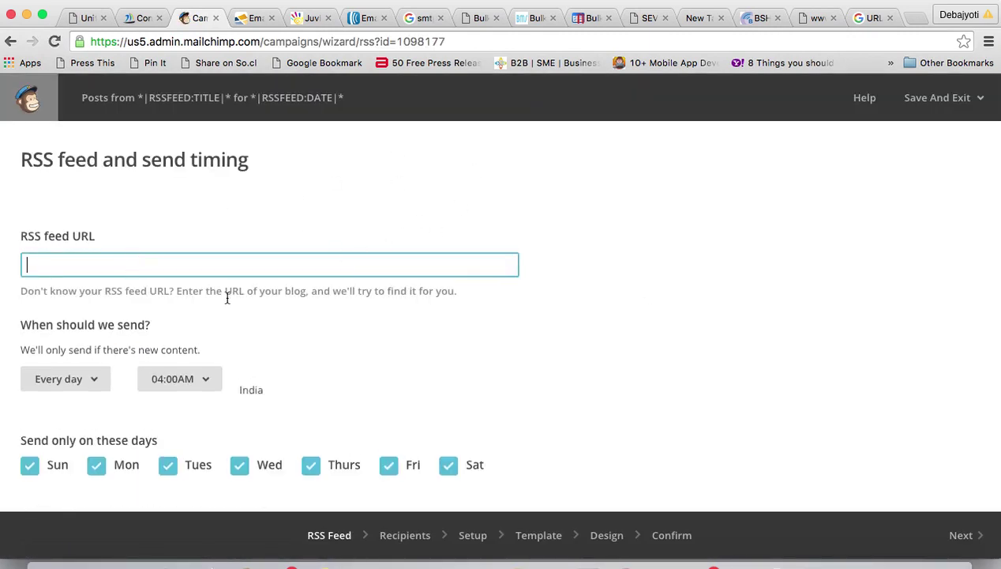
{"action": "type", "text": "http"}
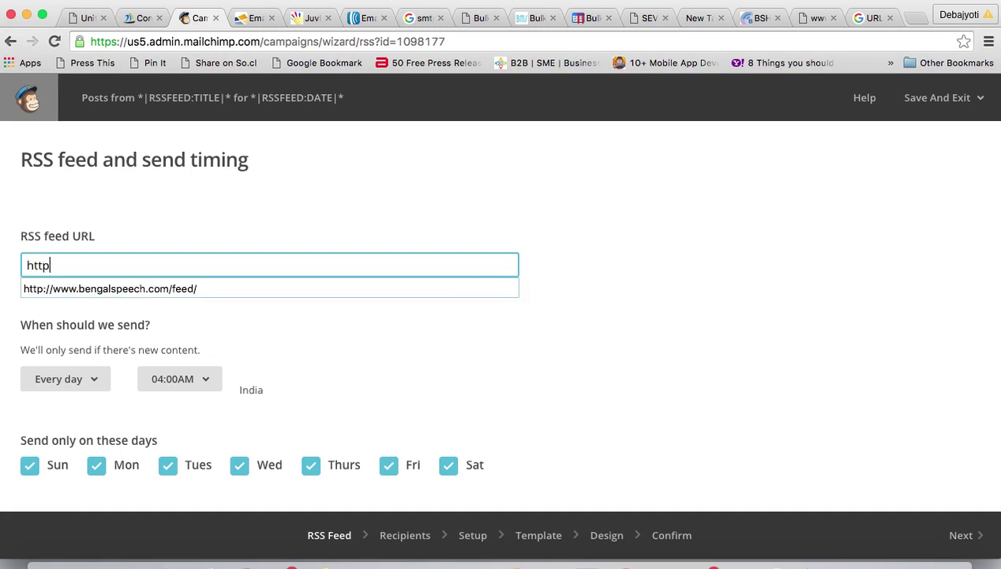
{"action": "type", "text": "://www"}
{"action": "left_click", "coordinate": [203, 288]}
{"action": "left_click", "coordinate": [96, 381]}
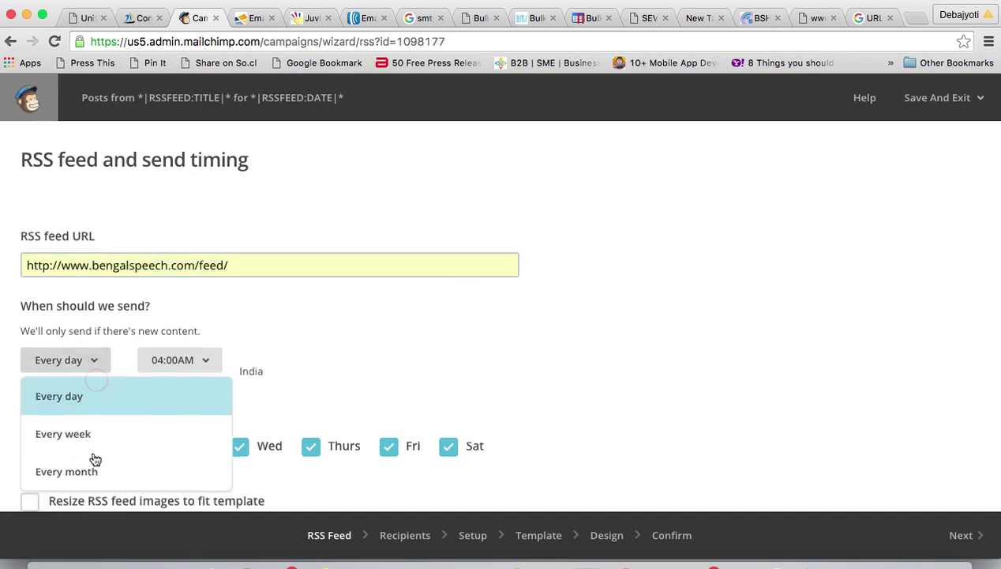
{"action": "left_click", "coordinate": [75, 433]}
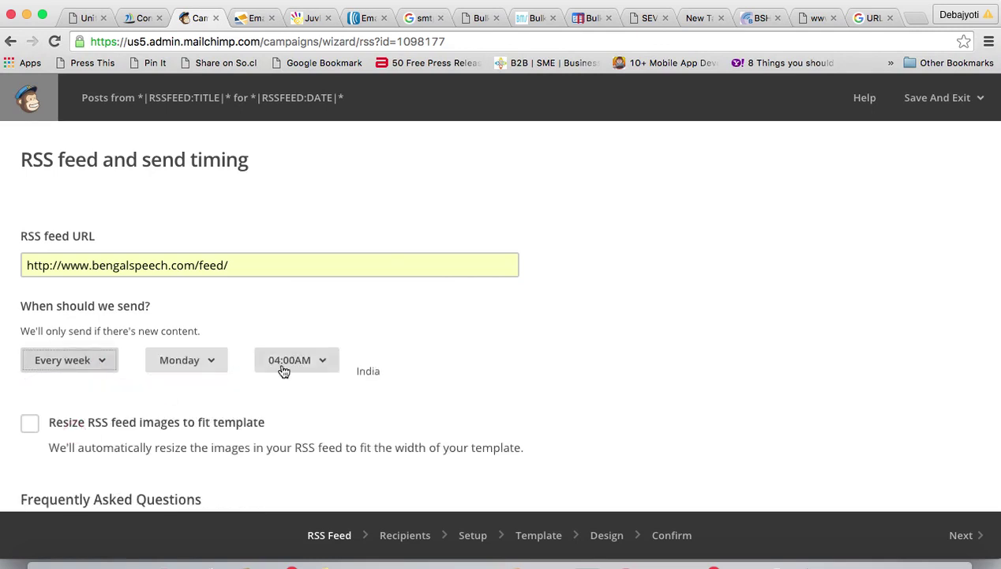
{"action": "left_click", "coordinate": [324, 359]}
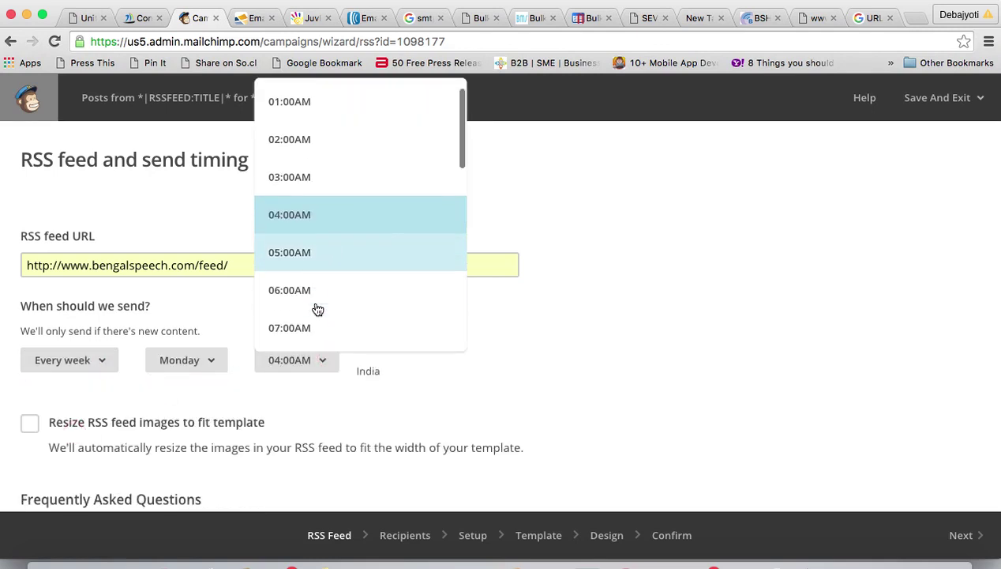
{"action": "left_click", "coordinate": [297, 324]}
{"action": "scroll", "coordinate": [514, 420], "scroll_direction": "down", "scroll_amount": 5}
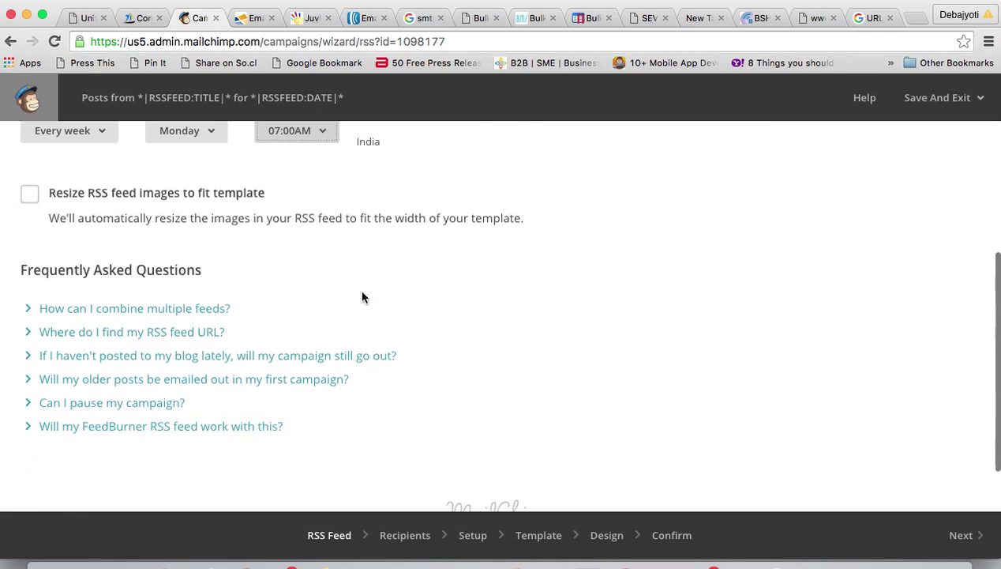
{"action": "left_click", "coordinate": [29, 192]}
{"action": "scroll", "coordinate": [790, 407], "scroll_direction": "down", "scroll_amount": 2}
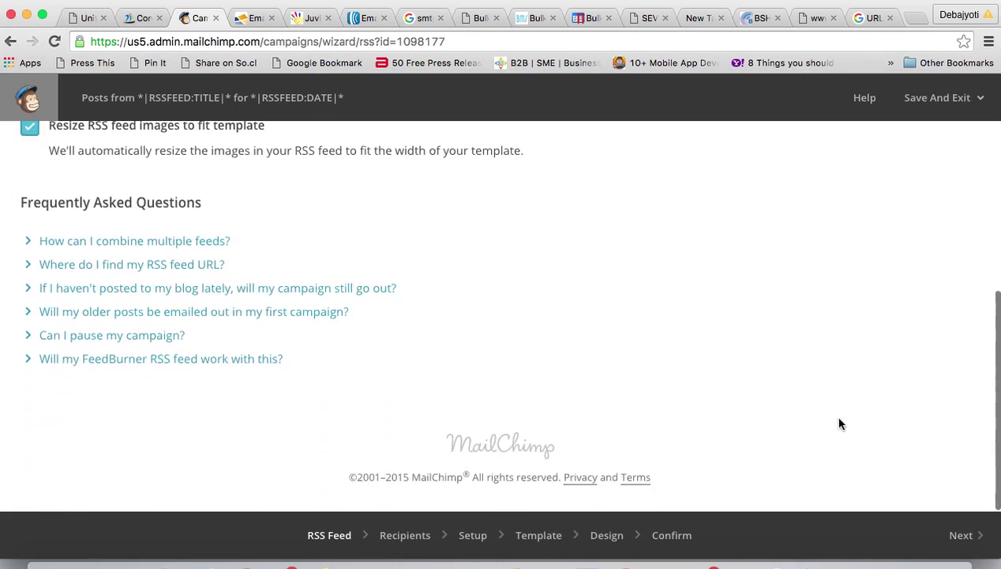
{"action": "left_click", "coordinate": [962, 536]}
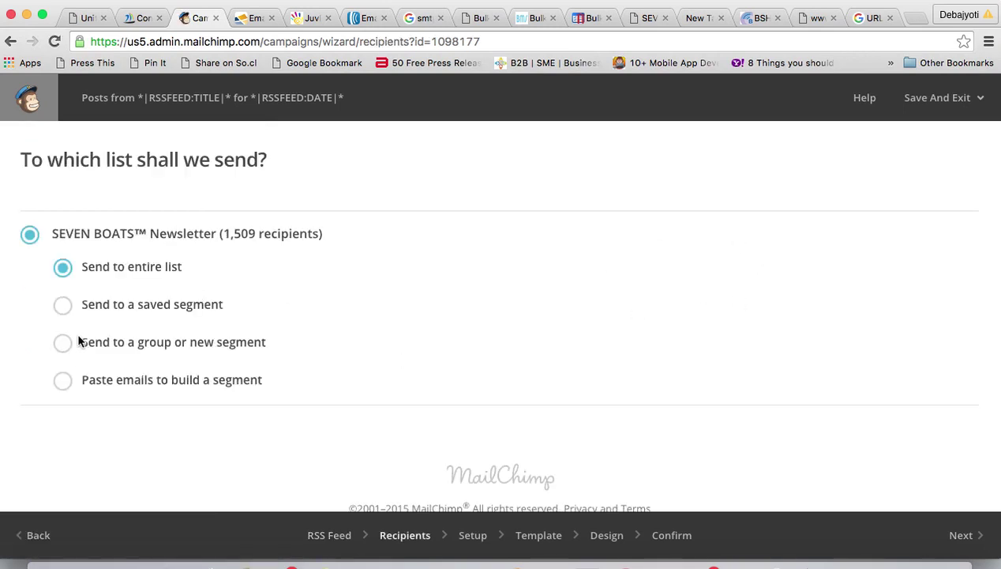
- Keep the whole SEVEN BOATS™ Newsletter list and name the campaign 'bsmailer', matching the URL builder
{"action": "scroll", "coordinate": [663, 419], "scroll_direction": "down", "scroll_amount": 1}
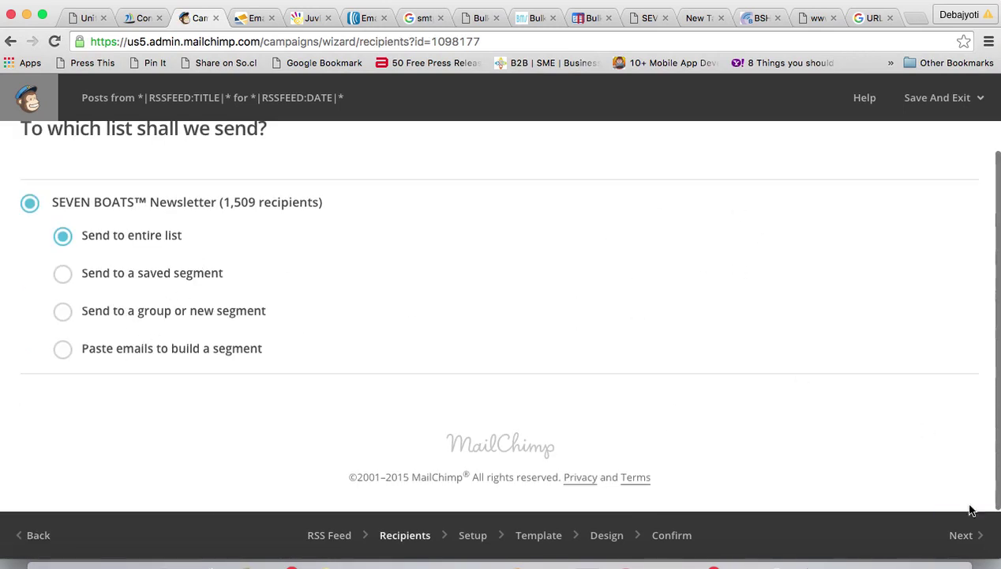
{"action": "left_click", "coordinate": [956, 535]}
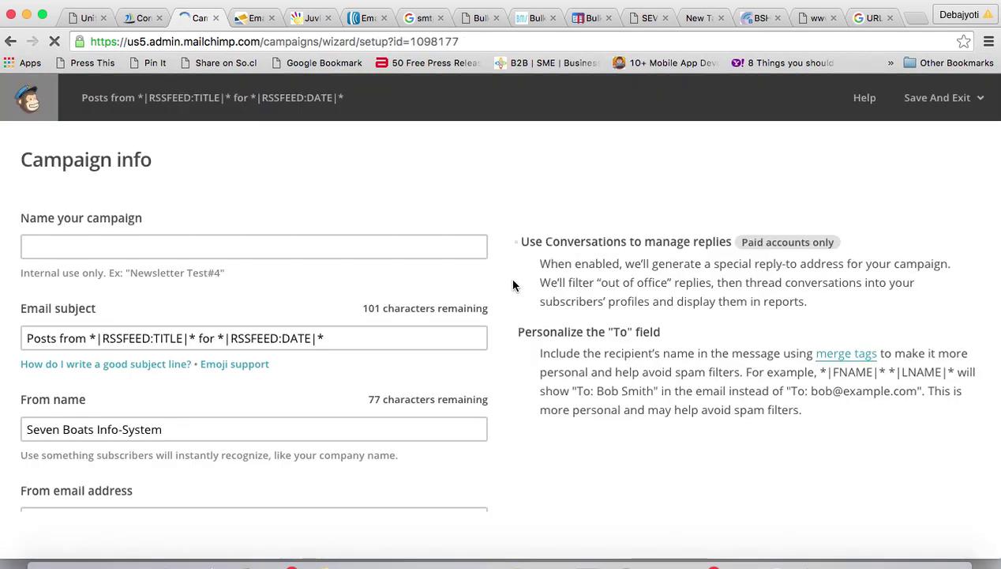
{"action": "left_click", "coordinate": [93, 246]}
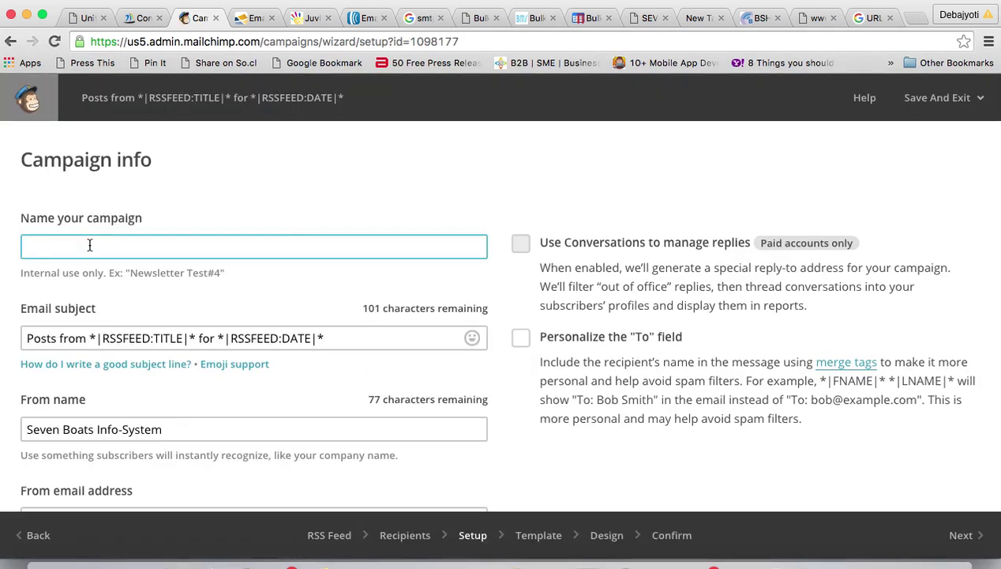
{"action": "type", "text": "bsmailer"}
{"action": "left_click", "coordinate": [868, 18]}
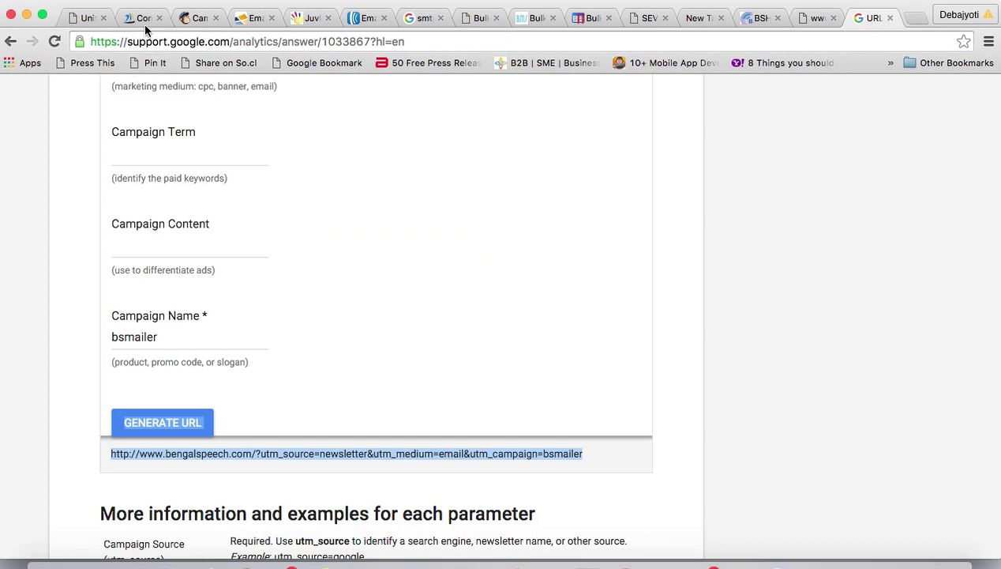
{"action": "left_click", "coordinate": [197, 22]}
{"action": "scroll", "coordinate": [297, 353], "scroll_direction": "down", "scroll_amount": 5}
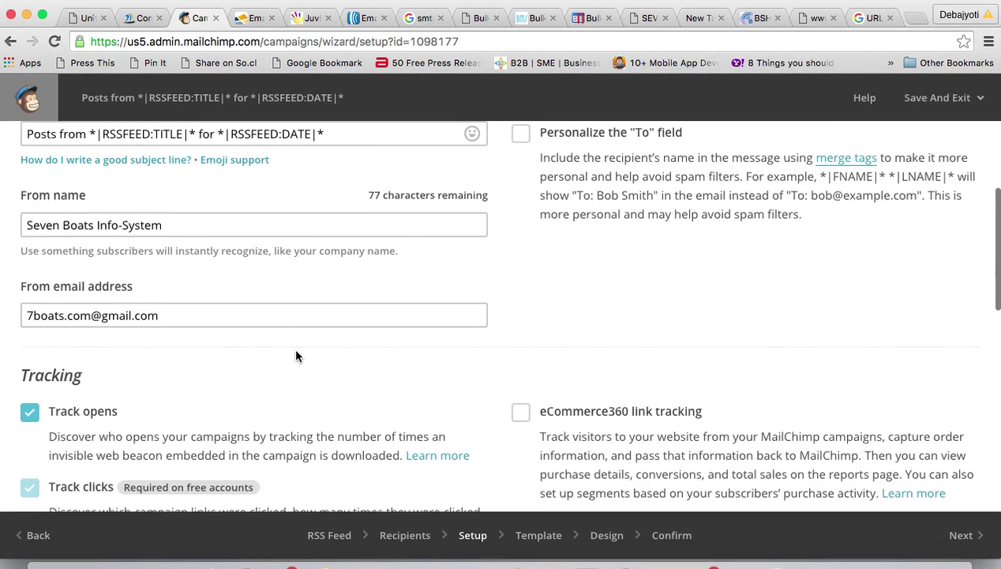
{"action": "scroll", "coordinate": [297, 353], "scroll_direction": "down", "scroll_amount": 2}
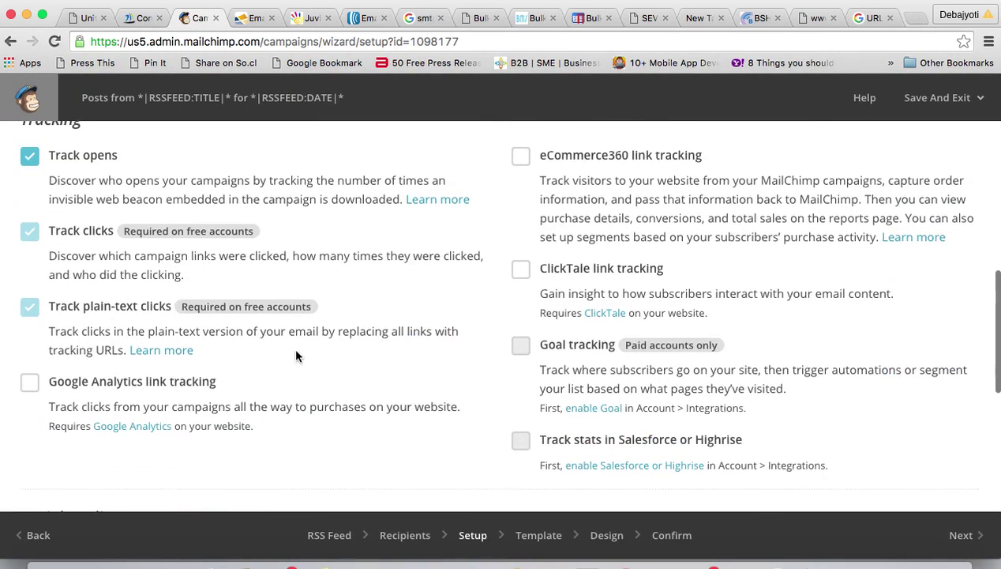
{"action": "left_click", "coordinate": [967, 537]}
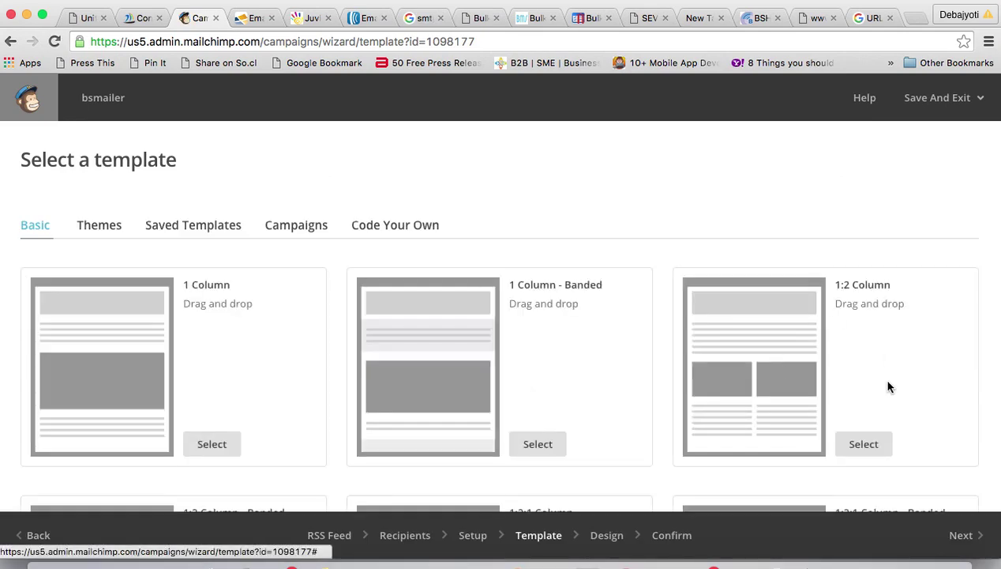
- Select the Basic RSS template from the Basic templates list
{"action": "scroll", "coordinate": [888, 387], "scroll_direction": "down", "scroll_amount": 7}
{"action": "scroll", "coordinate": [888, 387], "scroll_direction": "down", "scroll_amount": 6}
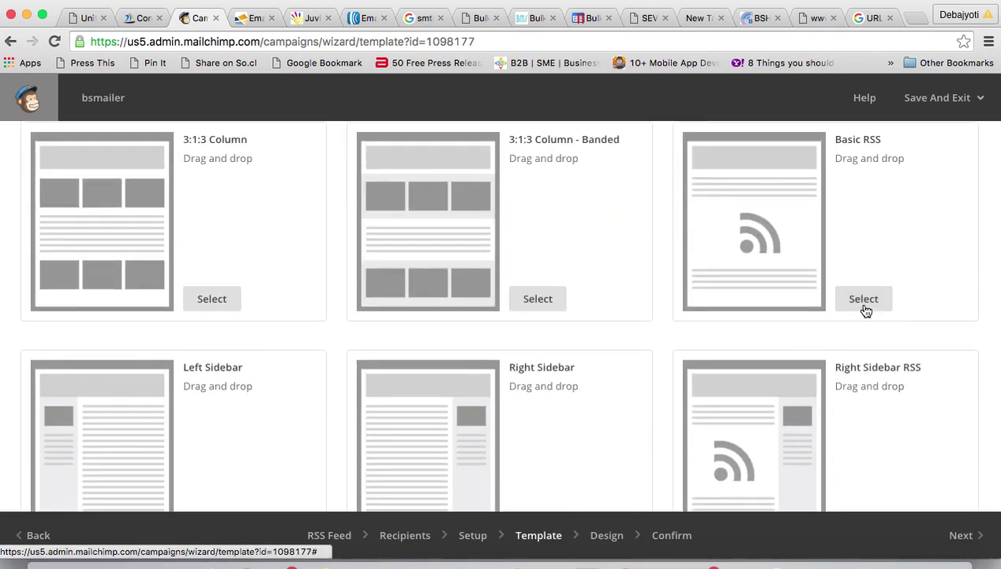
{"action": "left_click", "coordinate": [865, 301]}
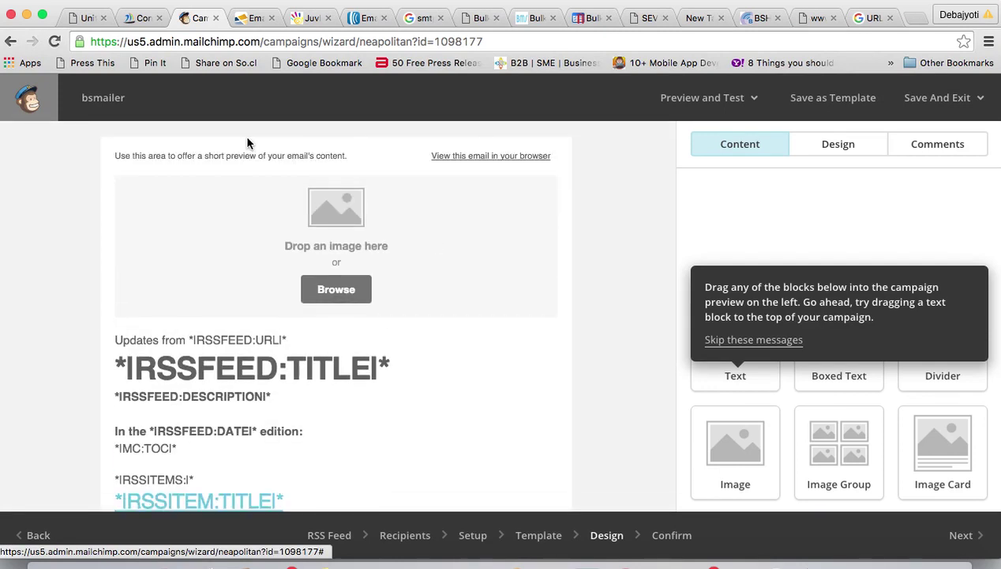
- Replace the email's preview text with 'Click here', fixing the 'Clcik' typo
{"action": "left_click", "coordinate": [473, 167]}
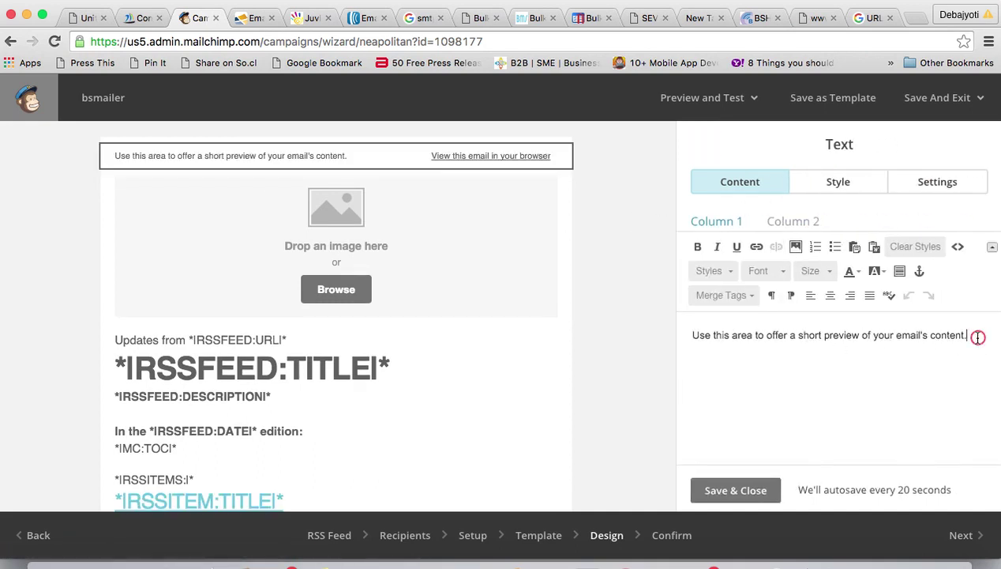
{"action": "left_click_drag", "start_coordinate": [972, 335], "coordinate": [688, 317]}
{"action": "type", "text": "Clcik here"}
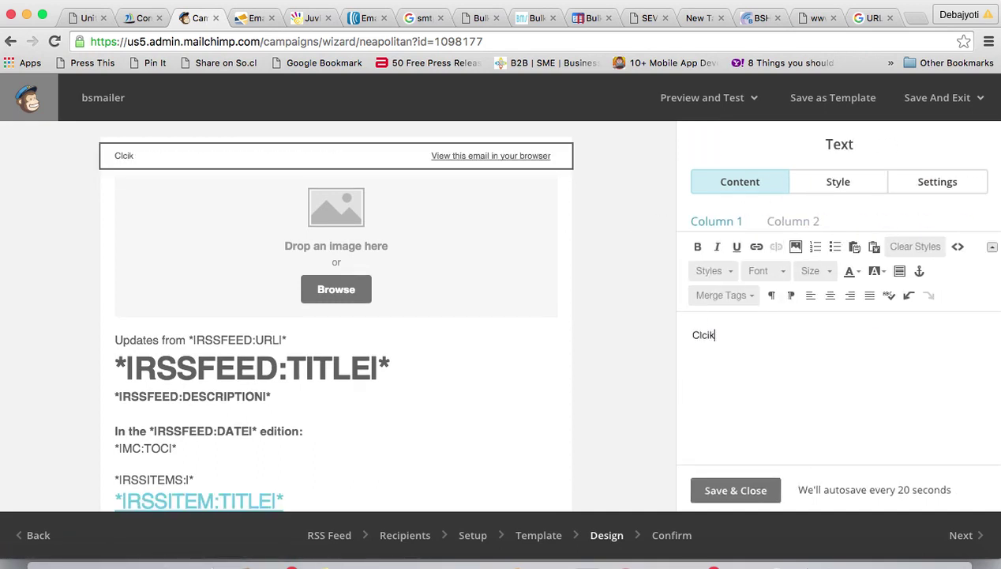
{"action": "double_click", "coordinate": [703, 335]}
{"action": "key", "text": "BackSpace"}
{"action": "type", "text": "ic"}
{"action": "left_click_drag", "start_coordinate": [747, 330], "coordinate": [694, 331]}
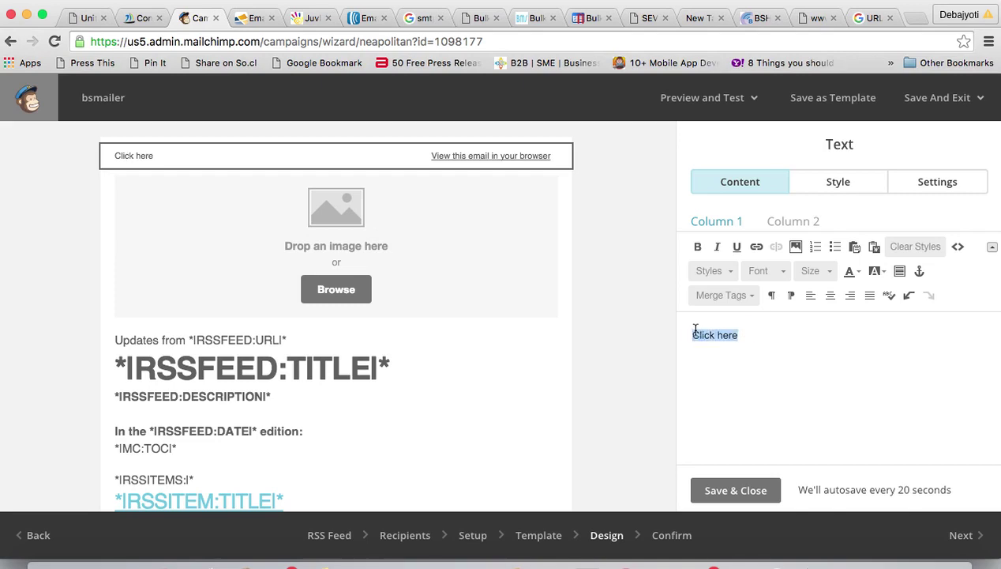
- Link 'Click here' to the pasted UTM-tagged bengalspeech.com URL and save the text block
{"action": "left_click", "coordinate": [756, 247]}
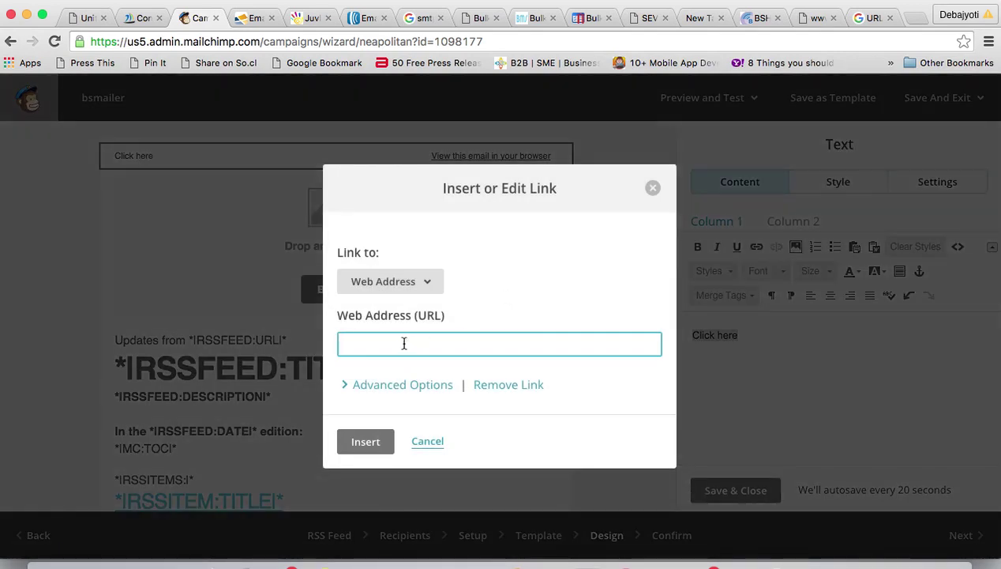
{"action": "key", "text": "ctrl+v"}
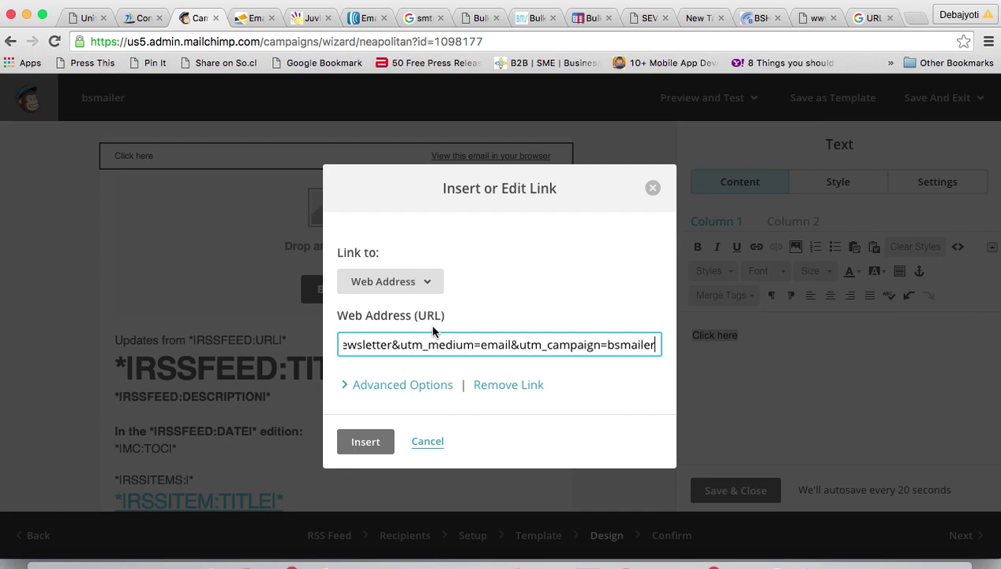
{"action": "left_click", "coordinate": [366, 442]}
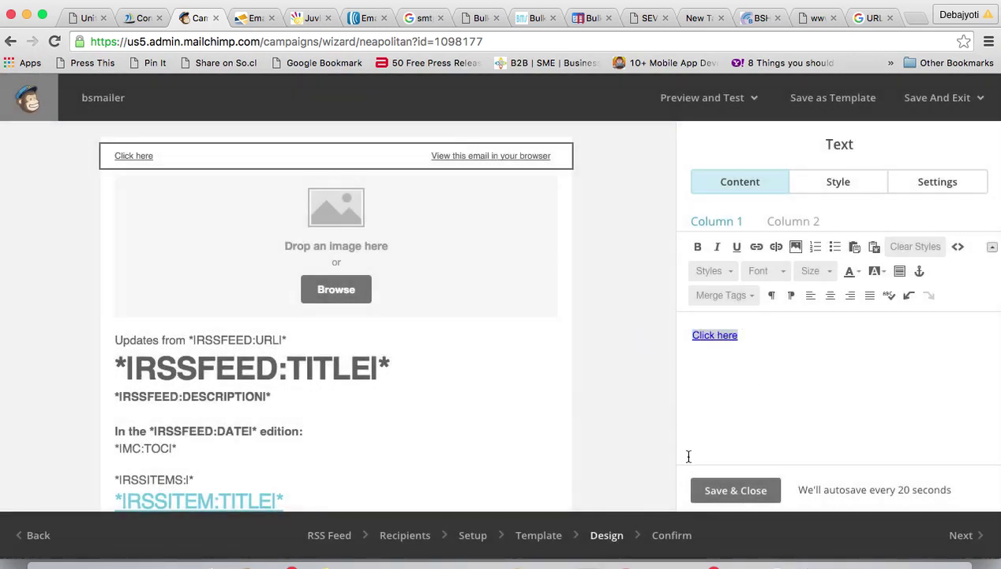
{"action": "left_click", "coordinate": [731, 489]}
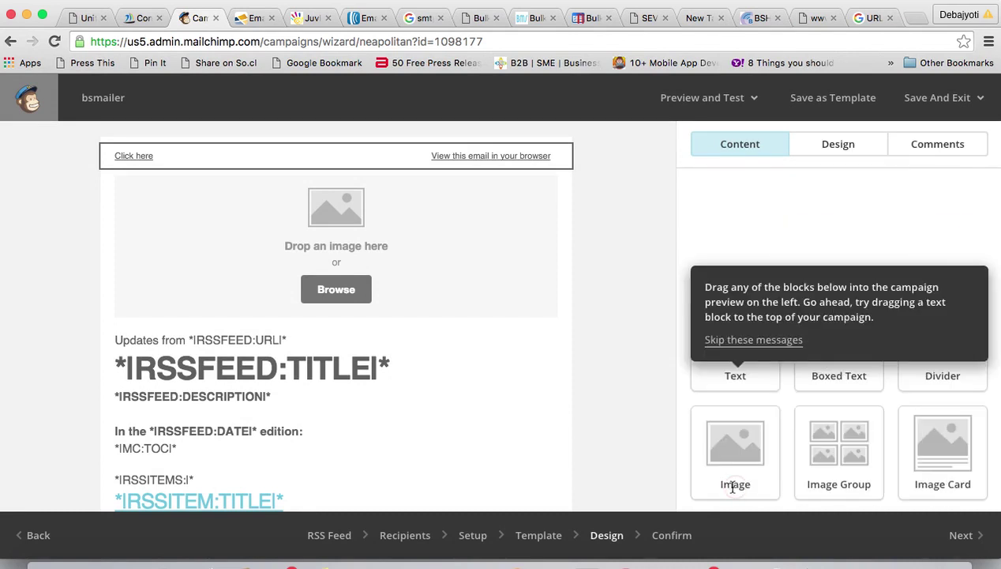
- Send a test email of the campaign to a different recipient address
{"action": "left_click", "coordinate": [757, 106]}
{"action": "left_click", "coordinate": [628, 172]}
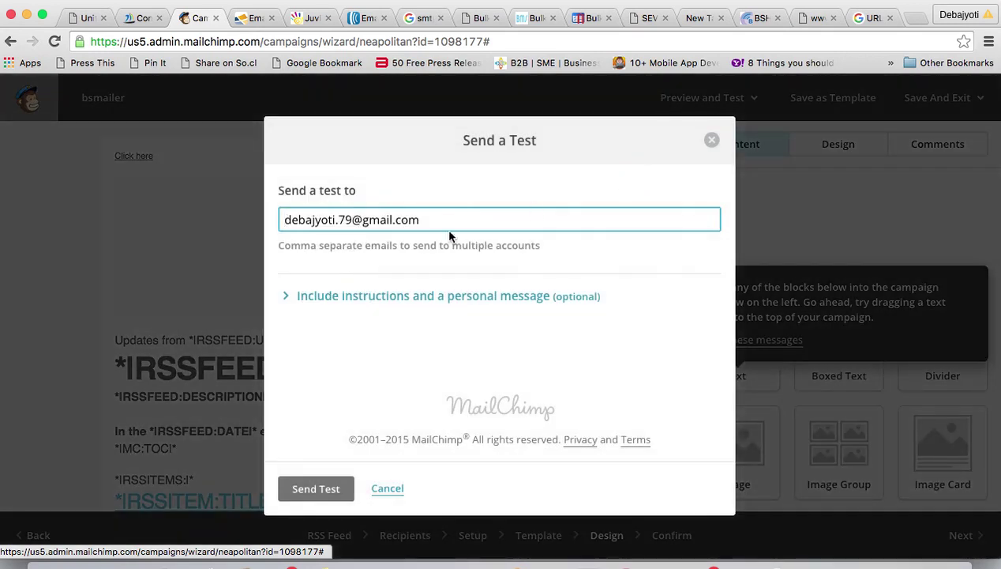
{"action": "left_click_drag", "start_coordinate": [427, 220], "coordinate": [287, 221]}
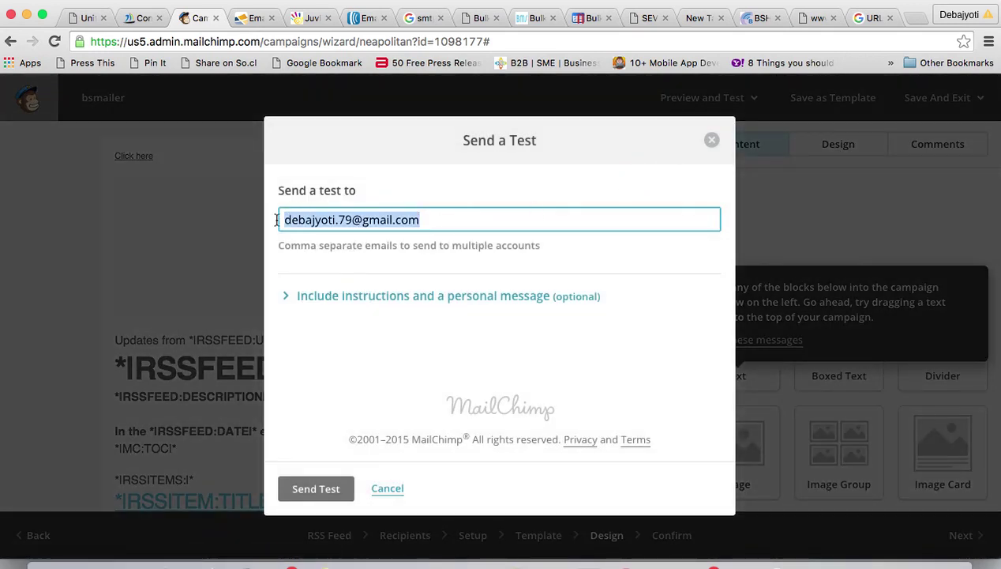
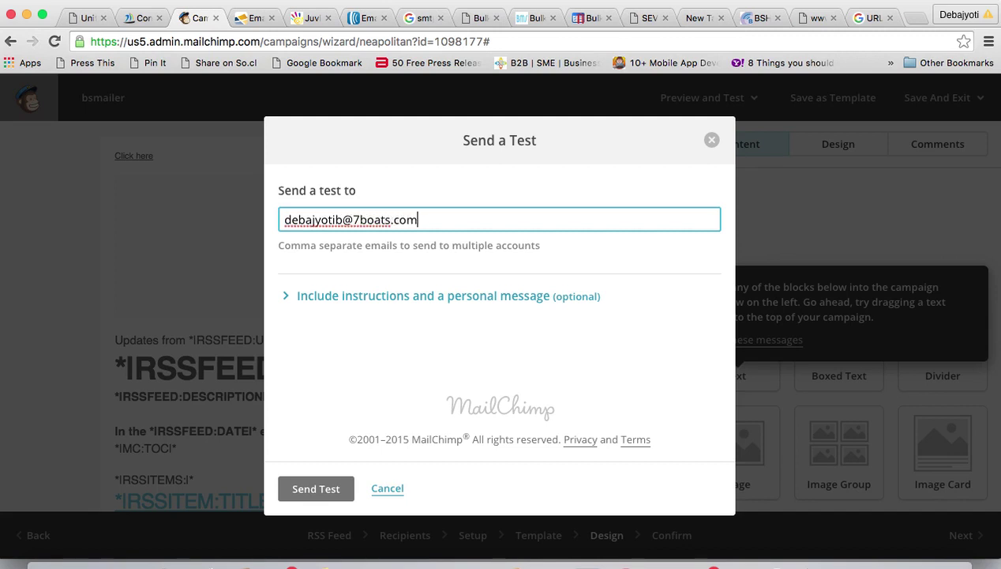
{"action": "left_click", "coordinate": [316, 489]}
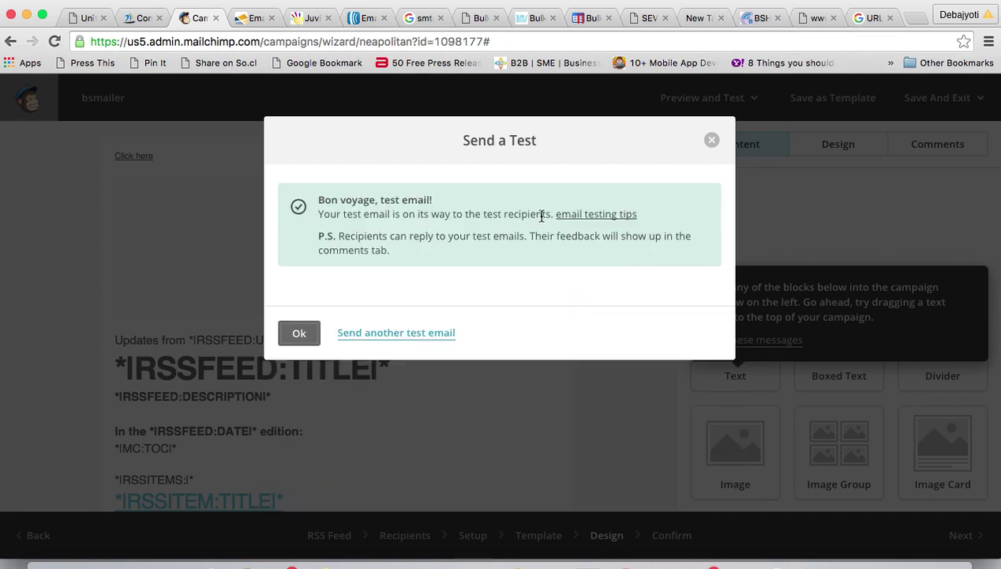
- Dismiss the test-sent notice, advance to the confirmation step, and open a blank tab
{"action": "left_click", "coordinate": [300, 334]}
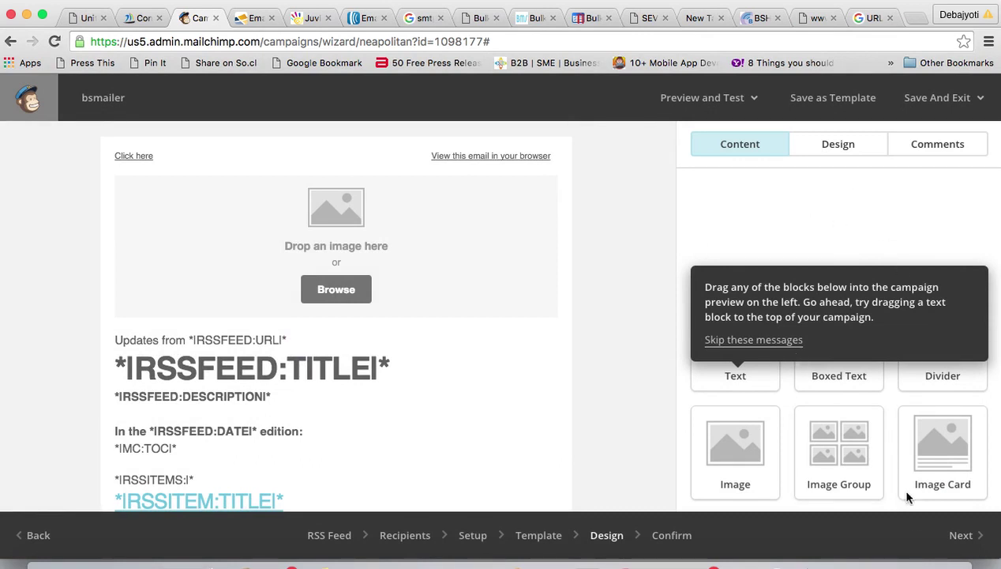
{"action": "left_click", "coordinate": [964, 537]}
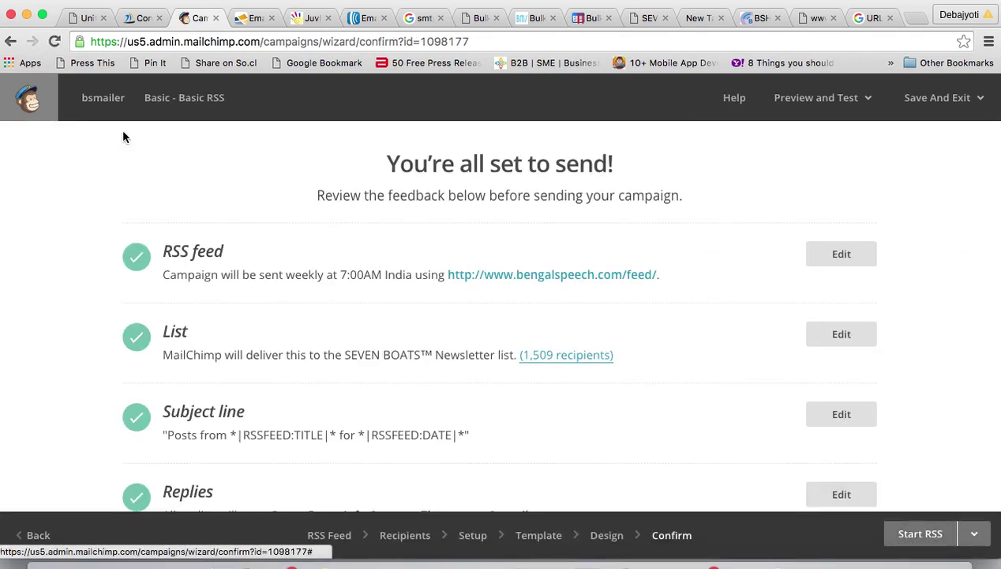
{"action": "left_click", "coordinate": [914, 19]}
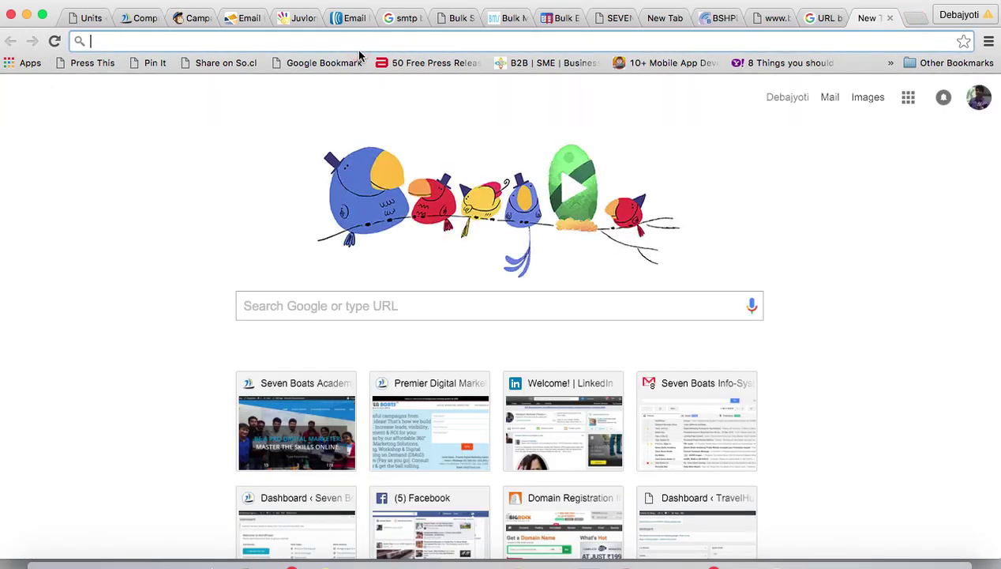
- Go to gmail.com and open the [Test] Posts from Bengal Speech & Hearing email under Promotions
{"action": "type", "text": "gmail.com"}
{"action": "key", "text": "Return"}
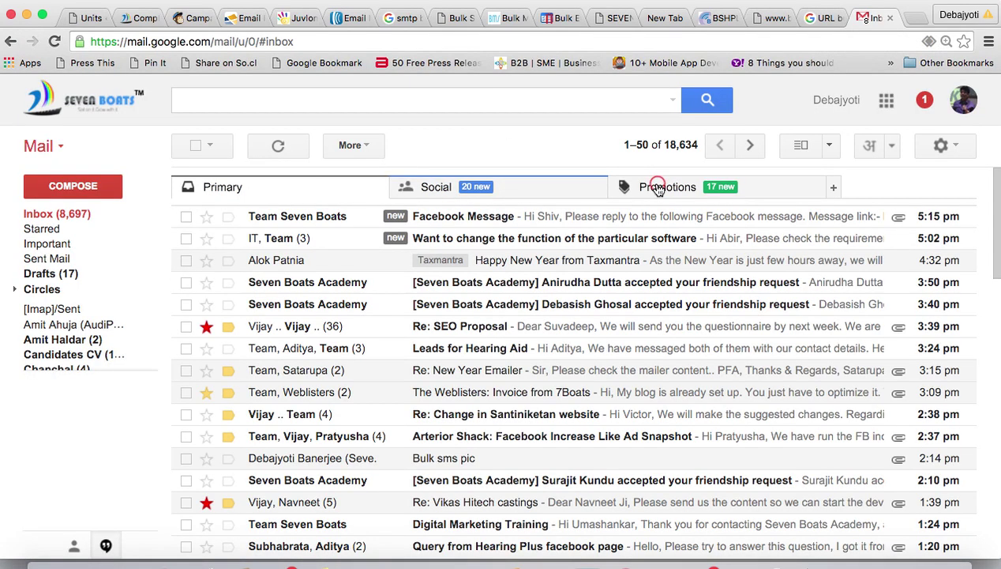
{"action": "left_click", "coordinate": [658, 190]}
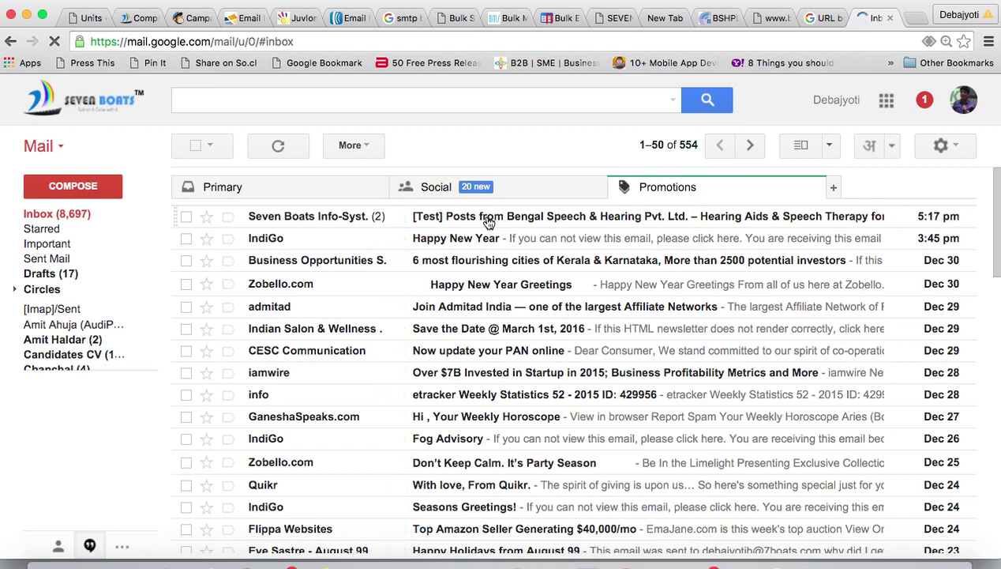
{"action": "left_click", "coordinate": [557, 217]}
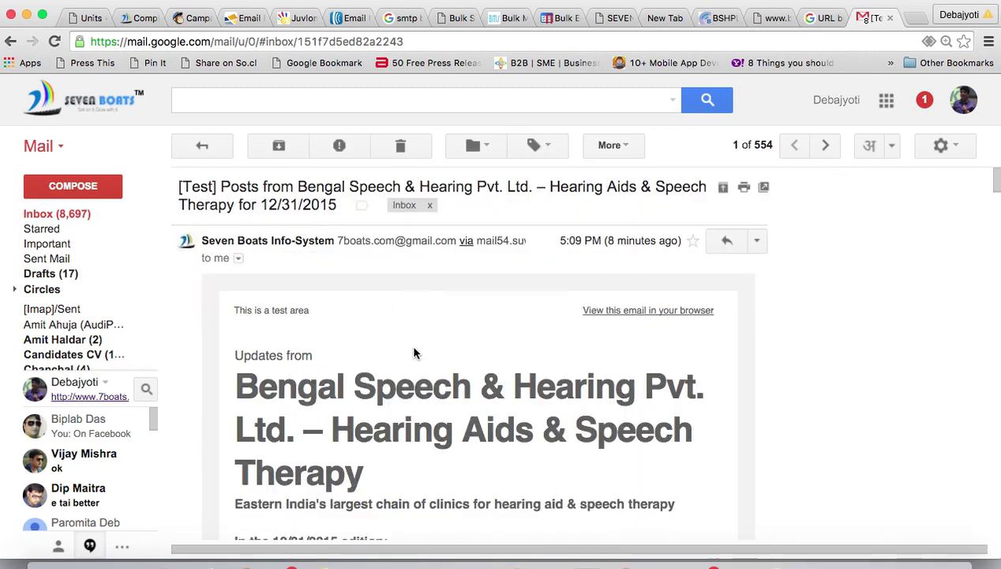
{"action": "scroll", "coordinate": [413, 352], "scroll_direction": "down", "scroll_amount": 10}
{"action": "scroll", "coordinate": [416, 353], "scroll_direction": "down", "scroll_amount": 15}
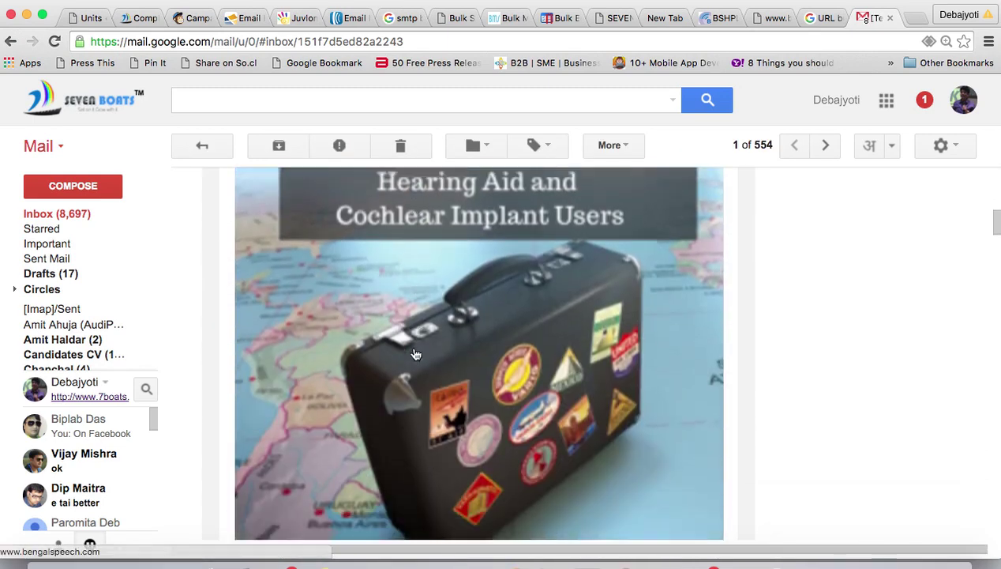
{"action": "scroll", "coordinate": [415, 353], "scroll_direction": "down", "scroll_amount": 5}
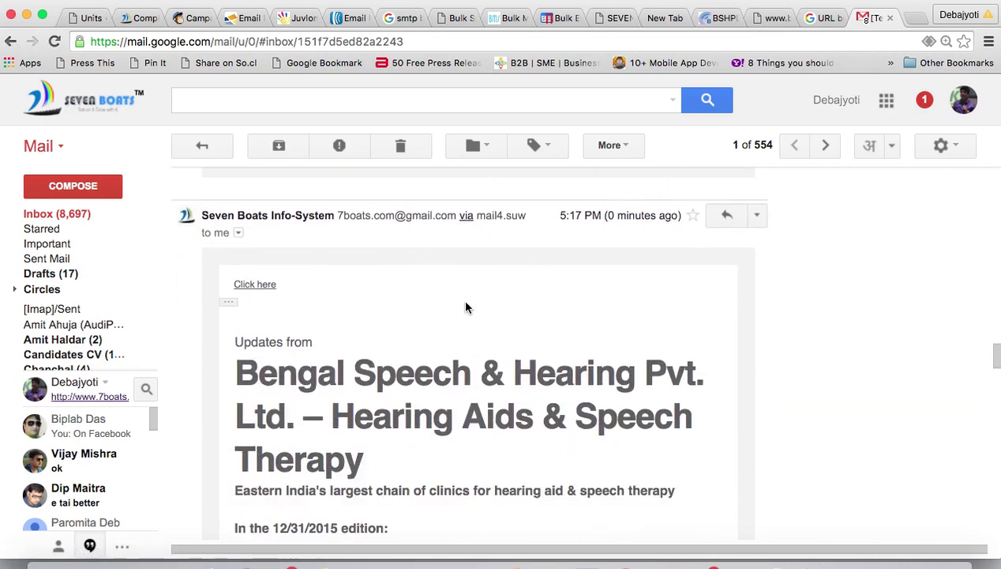
{"action": "scroll", "coordinate": [448, 300], "scroll_direction": "down", "scroll_amount": 2}
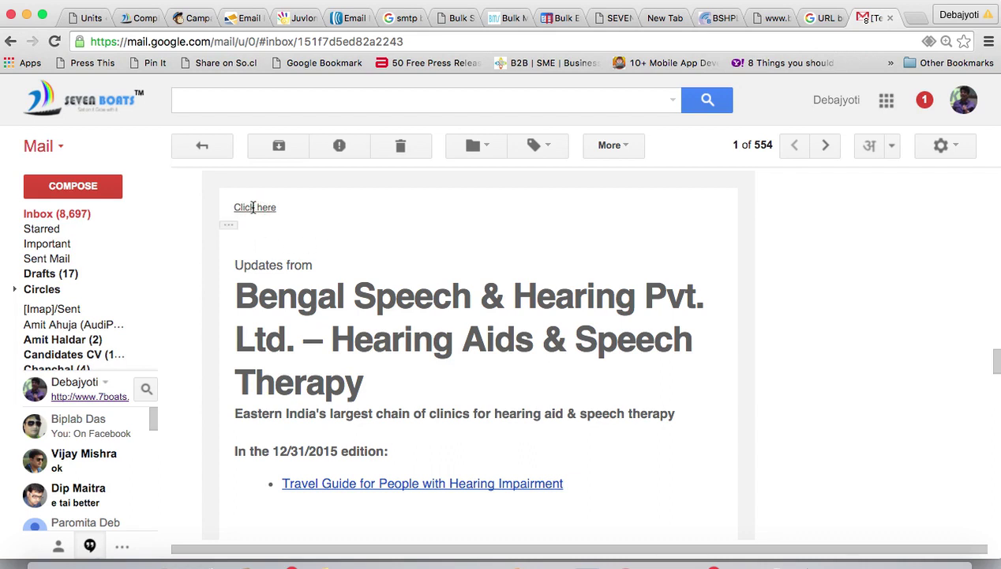
- Expand the email's trimmed content and check the Click here link
{"action": "left_click", "coordinate": [229, 228]}
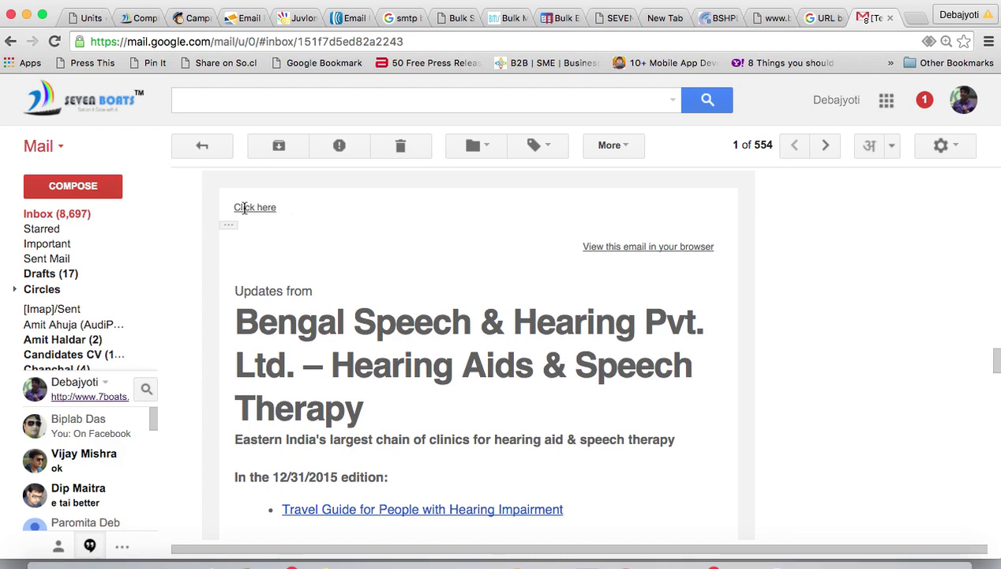
{"action": "left_click", "coordinate": [245, 208]}
{"action": "scroll", "coordinate": [474, 296], "scroll_direction": "down", "scroll_amount": 10}
{"action": "scroll", "coordinate": [447, 352], "scroll_direction": "up", "scroll_amount": 5}
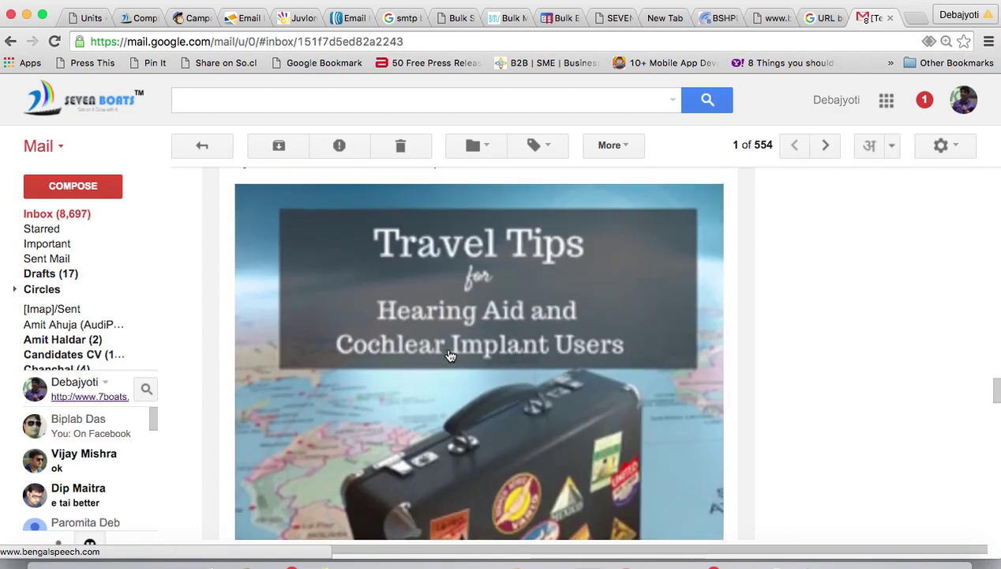
{"action": "scroll", "coordinate": [449, 356], "scroll_direction": "down", "scroll_amount": 4}
{"action": "scroll", "coordinate": [760, 504], "scroll_direction": "up", "scroll_amount": 5}
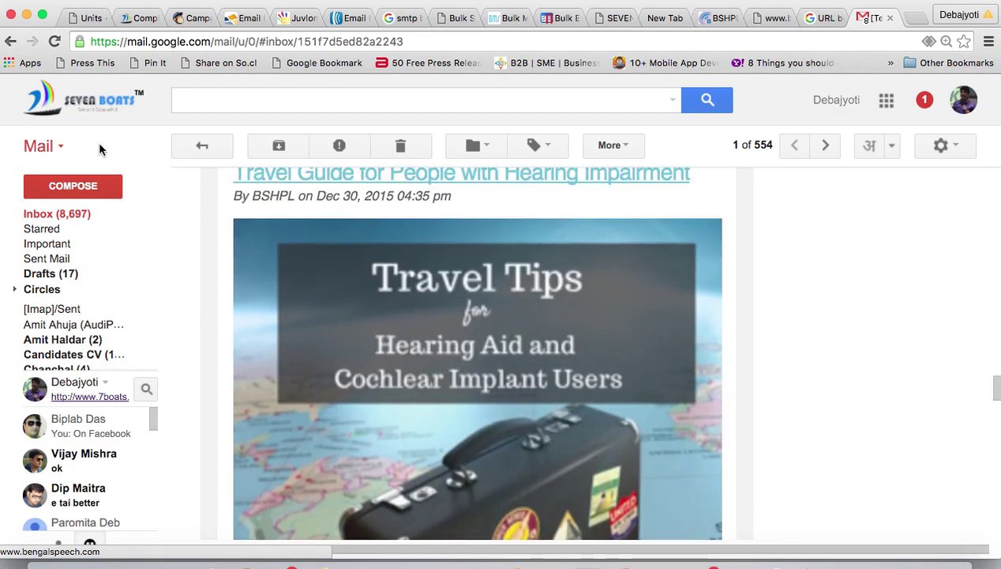
- Return to the campaign's design step and open the link settings for the Click here text
{"action": "left_click", "coordinate": [189, 19]}
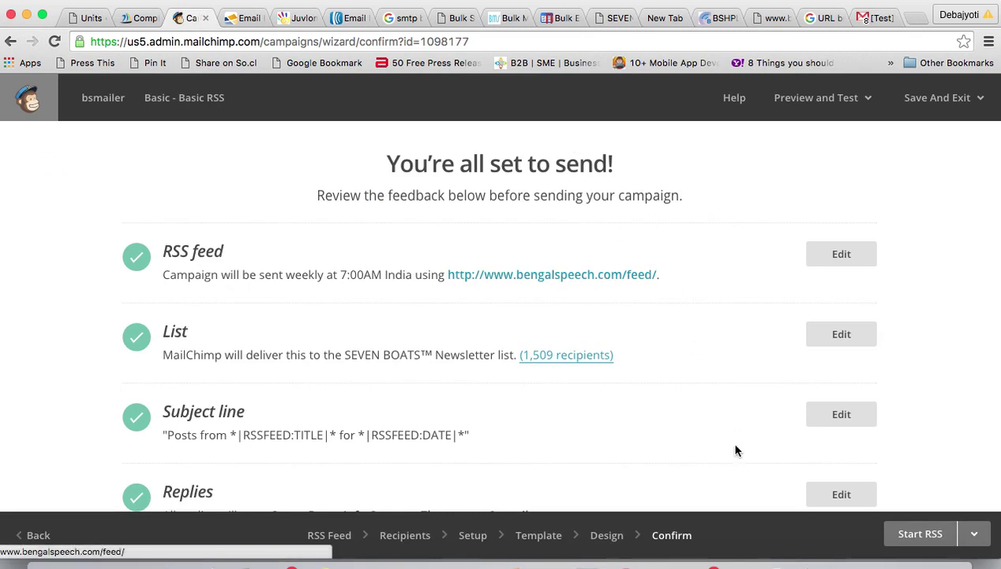
{"action": "left_click", "coordinate": [594, 548]}
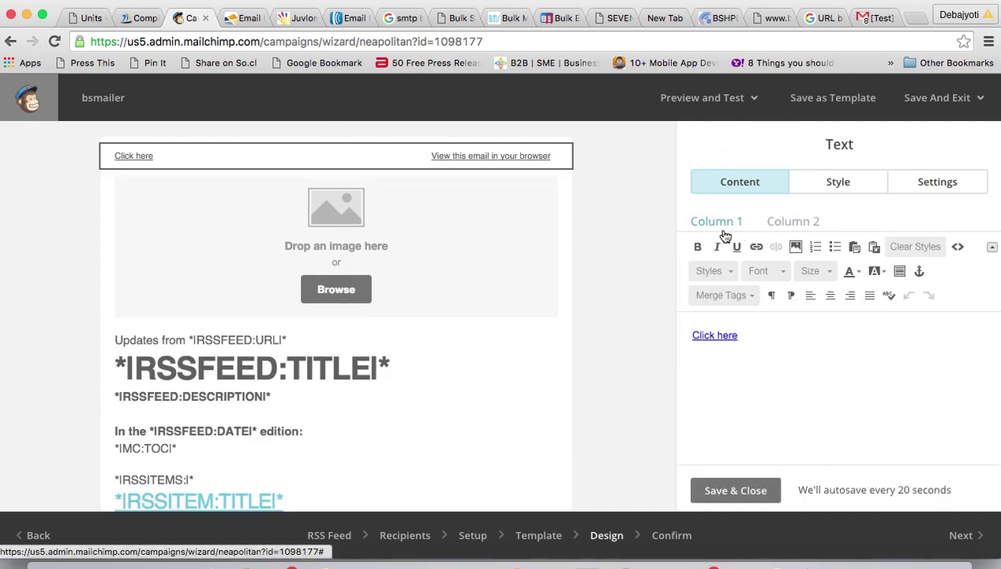
{"action": "left_click_drag", "start_coordinate": [744, 335], "coordinate": [684, 335]}
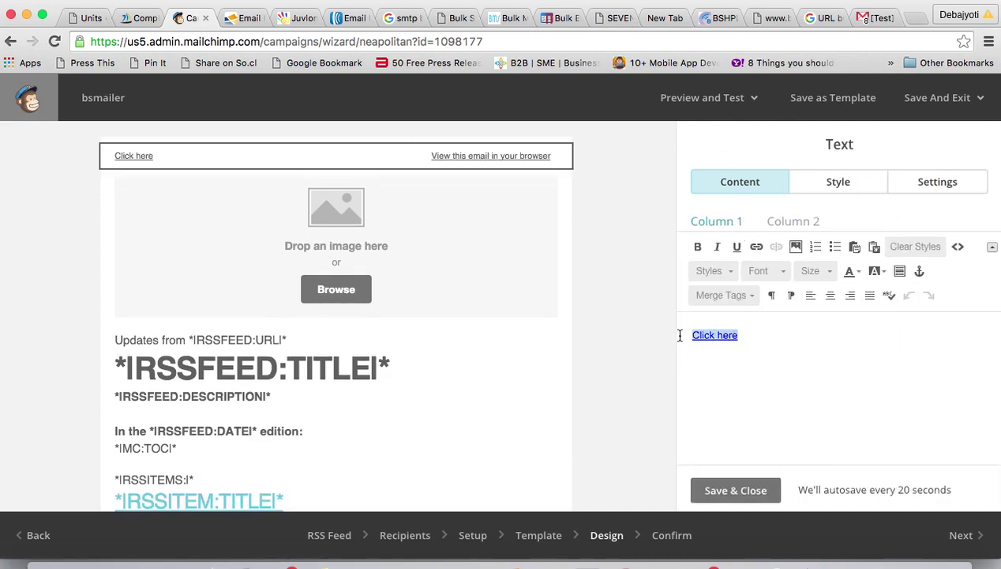
{"action": "left_click", "coordinate": [757, 248]}
{"action": "left_click_drag", "start_coordinate": [394, 345], "coordinate": [311, 346]}
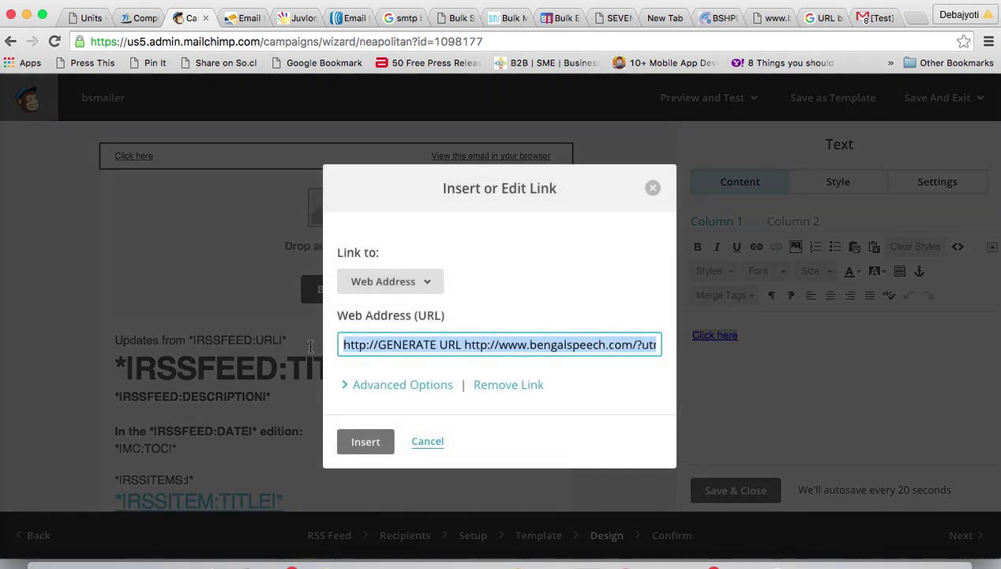
{"action": "left_click", "coordinate": [413, 341]}
{"action": "left_click", "coordinate": [462, 344]}
{"action": "key", "text": "BackSpace"}
{"action": "left_click_drag", "start_coordinate": [464, 345], "coordinate": [295, 343]}
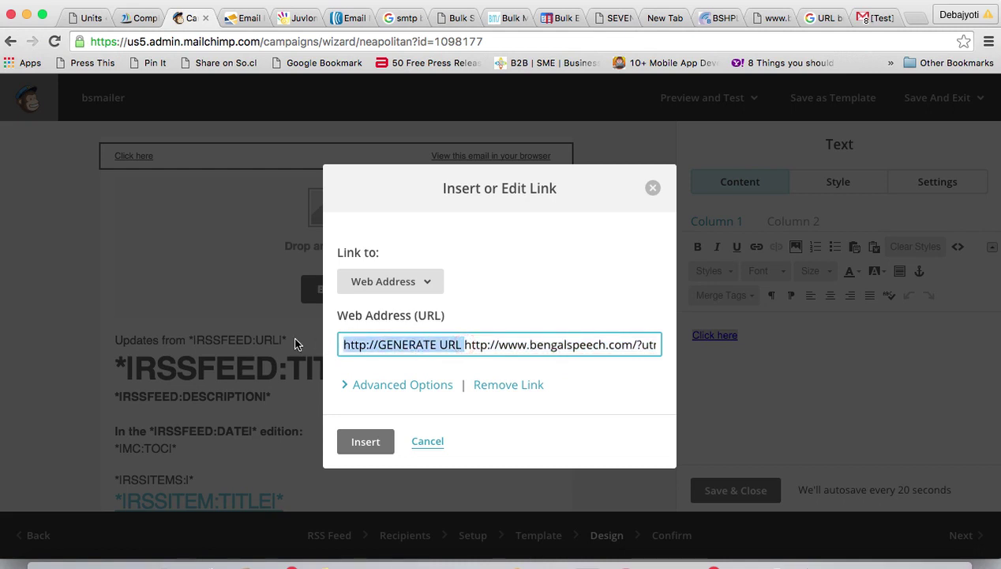
{"action": "key", "text": "BackSpace"}
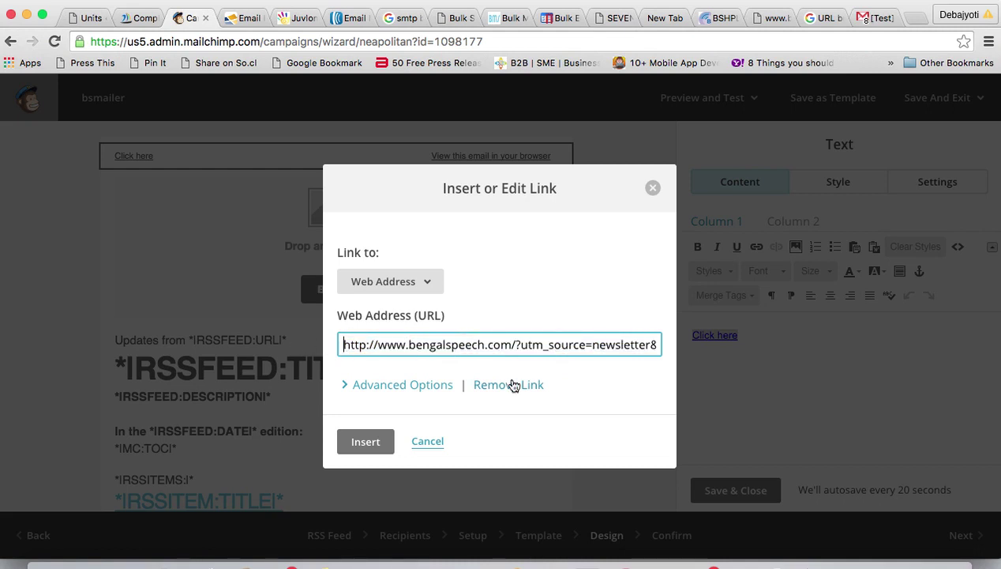
{"action": "left_click", "coordinate": [366, 442]}
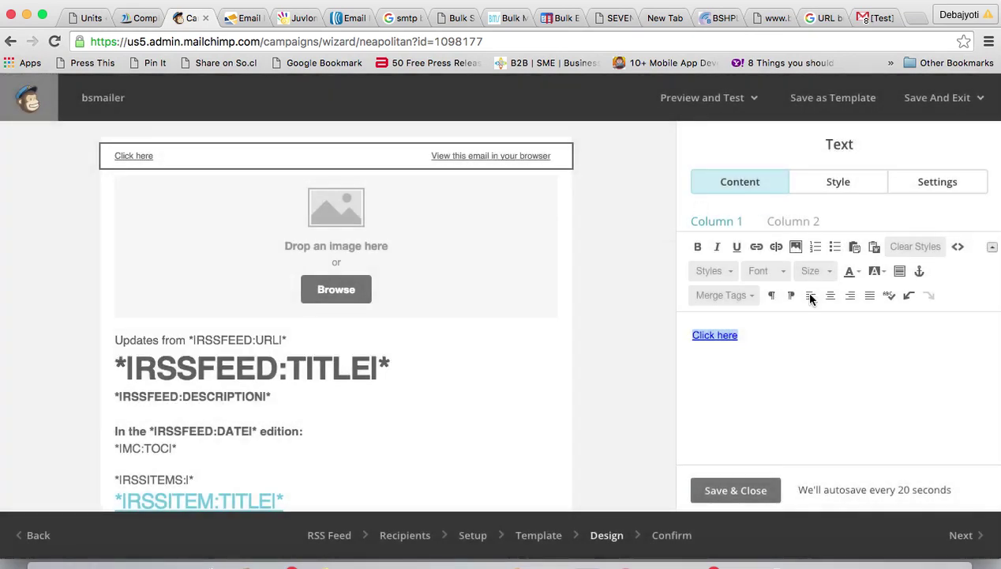
- Save the text block, send a test email of the bsmailer campaign, and switch to Gmail
{"action": "left_click", "coordinate": [731, 490]}
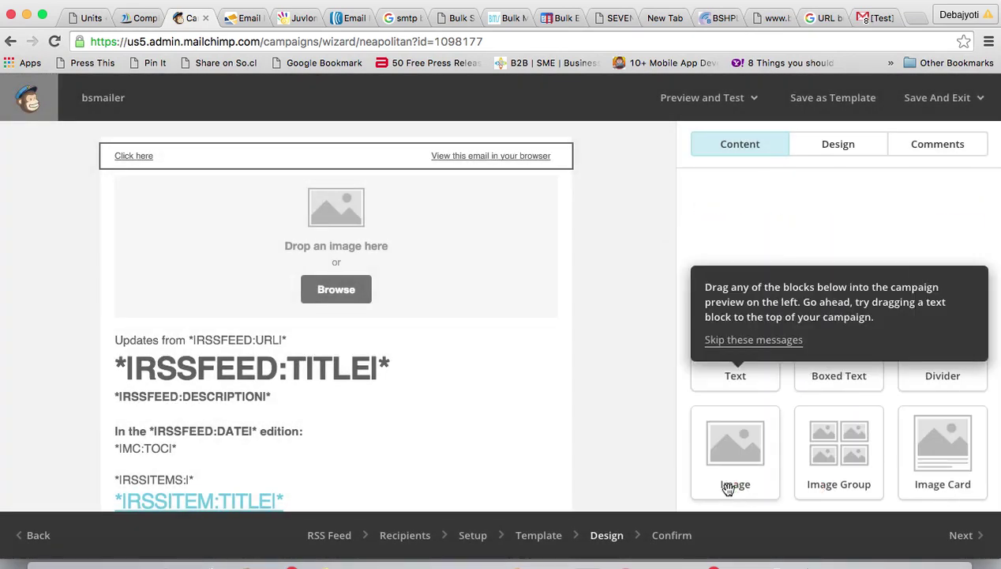
{"action": "left_click", "coordinate": [756, 100]}
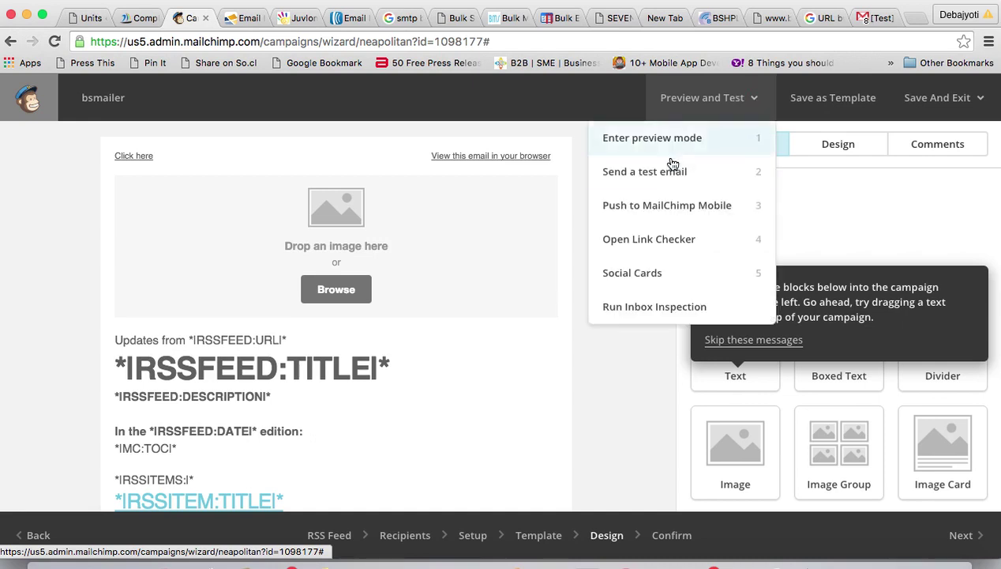
{"action": "left_click", "coordinate": [640, 176]}
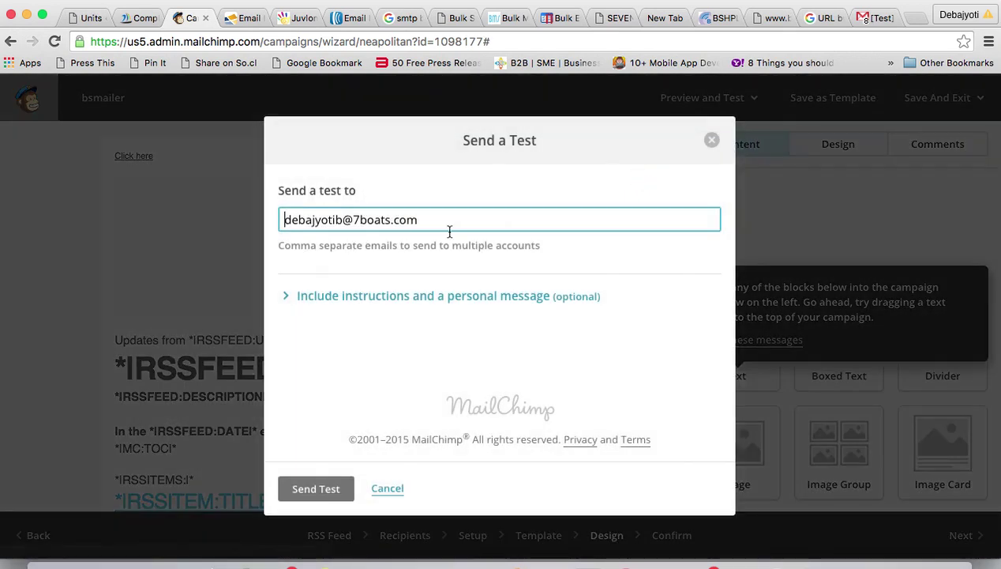
{"action": "left_click", "coordinate": [313, 489]}
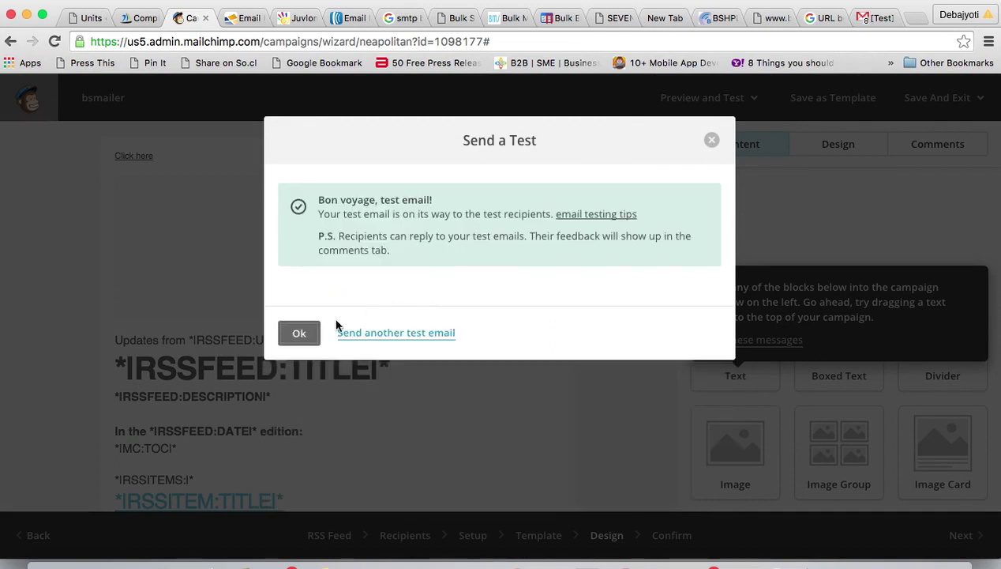
{"action": "left_click", "coordinate": [300, 334]}
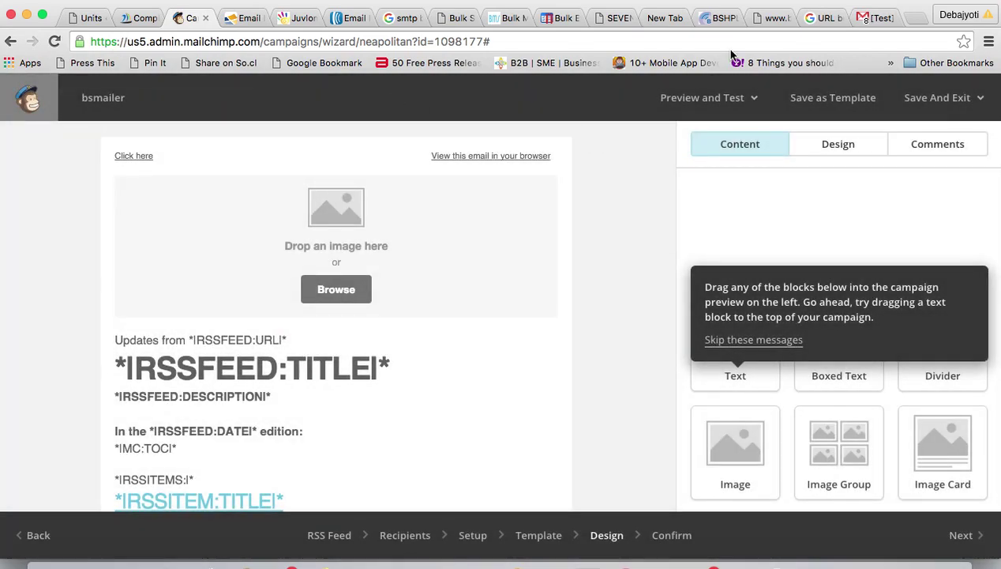
{"action": "left_click", "coordinate": [879, 15]}
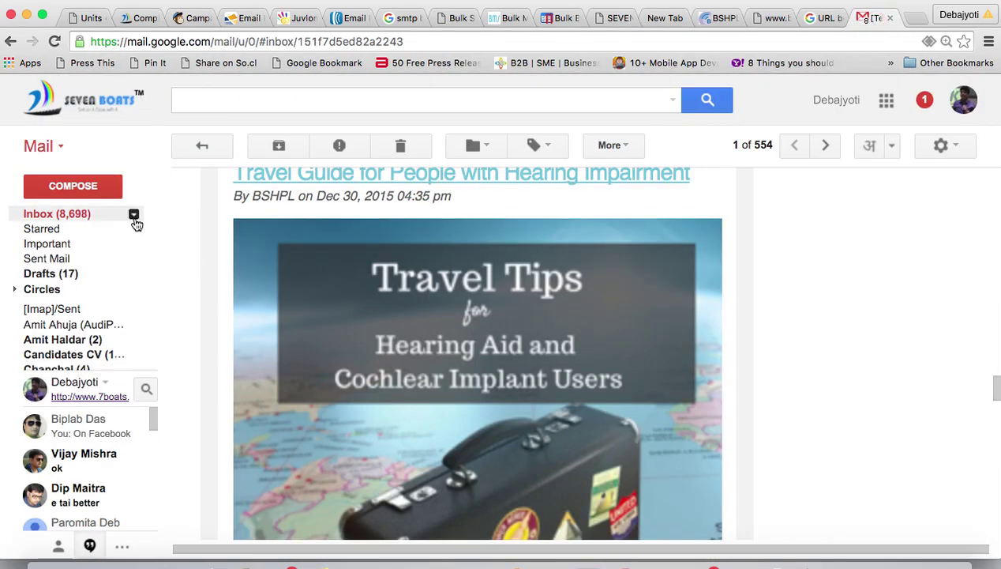
- Load the newly arrived test message into the Gmail thread and expand its collapsed body
{"action": "scroll", "coordinate": [422, 200], "scroll_direction": "down", "scroll_amount": 10}
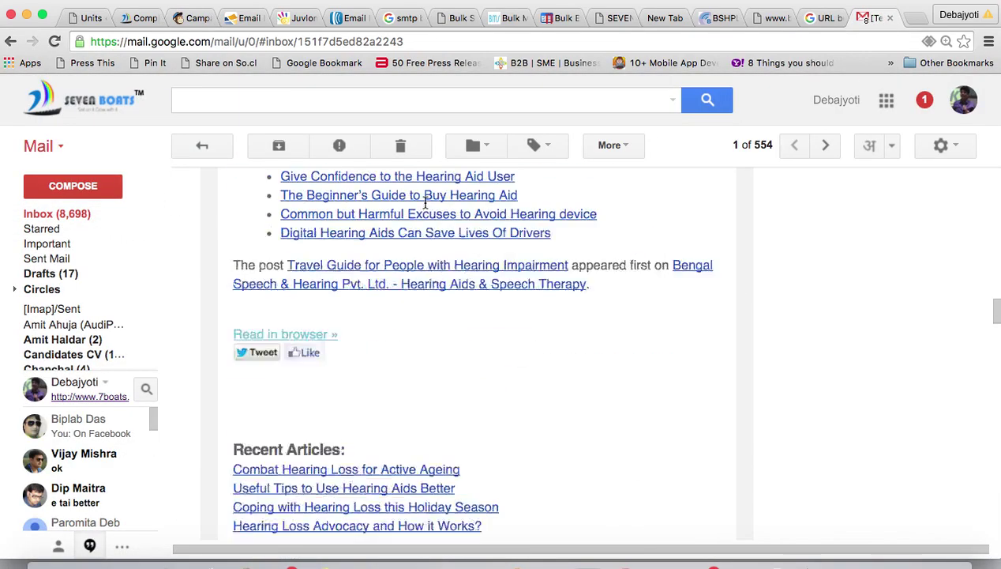
{"action": "scroll", "coordinate": [425, 203], "scroll_direction": "up", "scroll_amount": 10}
{"action": "scroll", "coordinate": [425, 203], "scroll_direction": "up", "scroll_amount": 3}
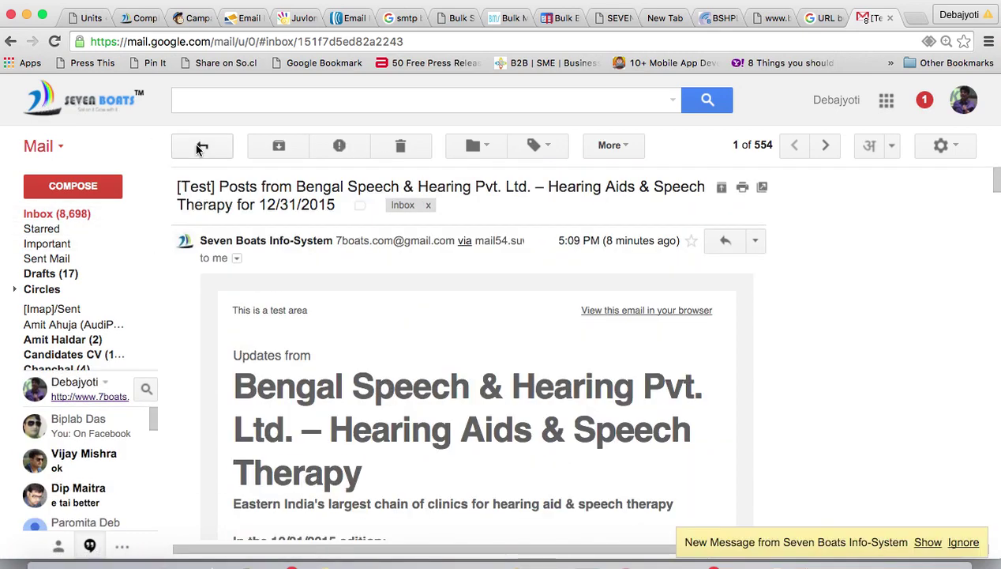
{"action": "left_click", "coordinate": [928, 543]}
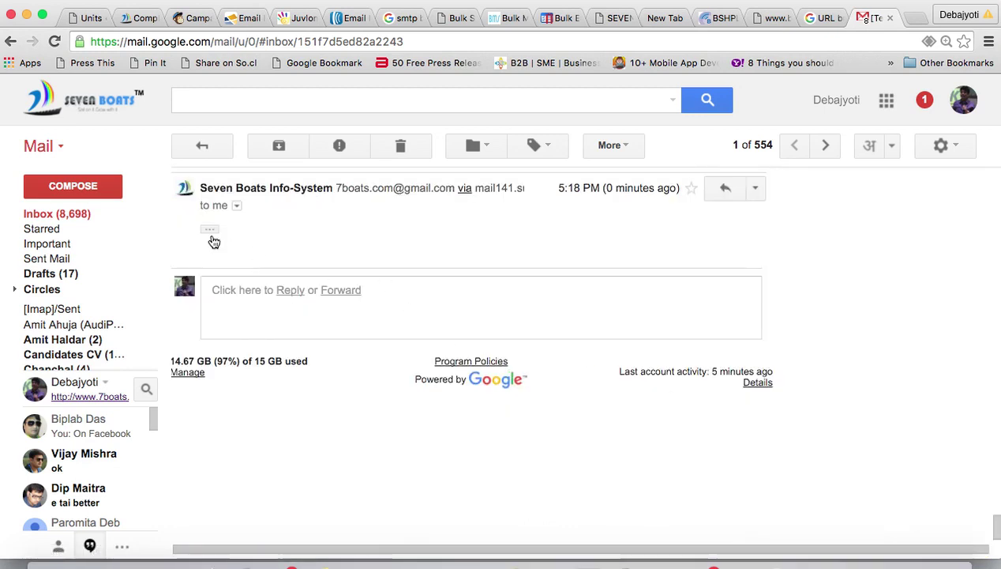
{"action": "left_click", "coordinate": [209, 229]}
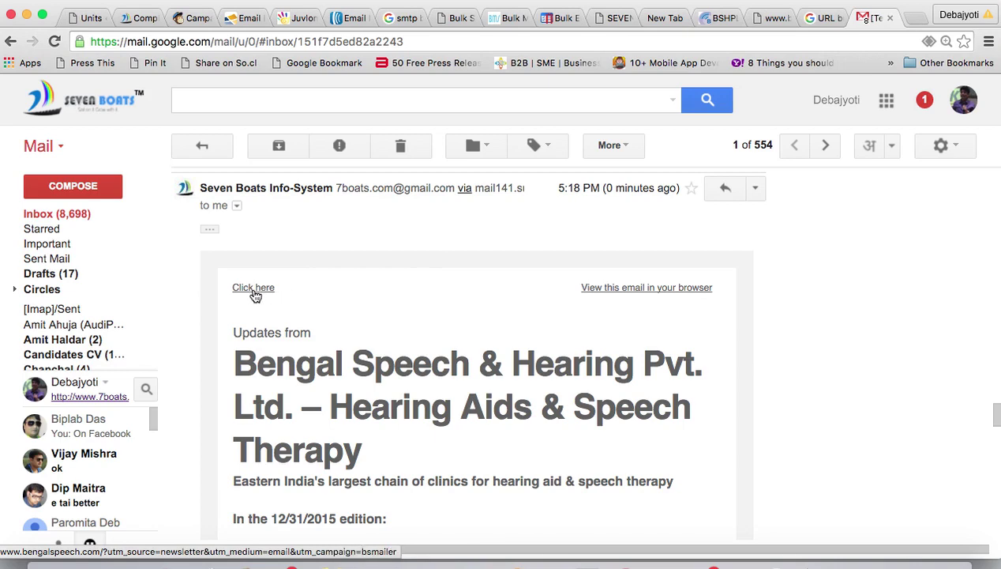
- Scroll through the new test email to review its Click here link and Travel Guide article
{"action": "scroll", "coordinate": [302, 325], "scroll_direction": "down", "scroll_amount": 10}
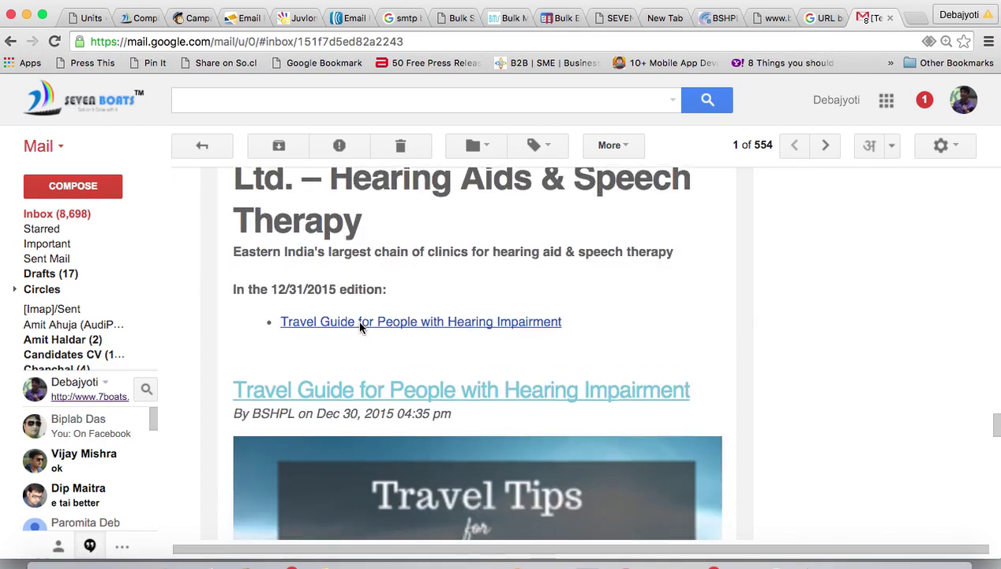
{"action": "scroll", "coordinate": [361, 329], "scroll_direction": "down", "scroll_amount": 15}
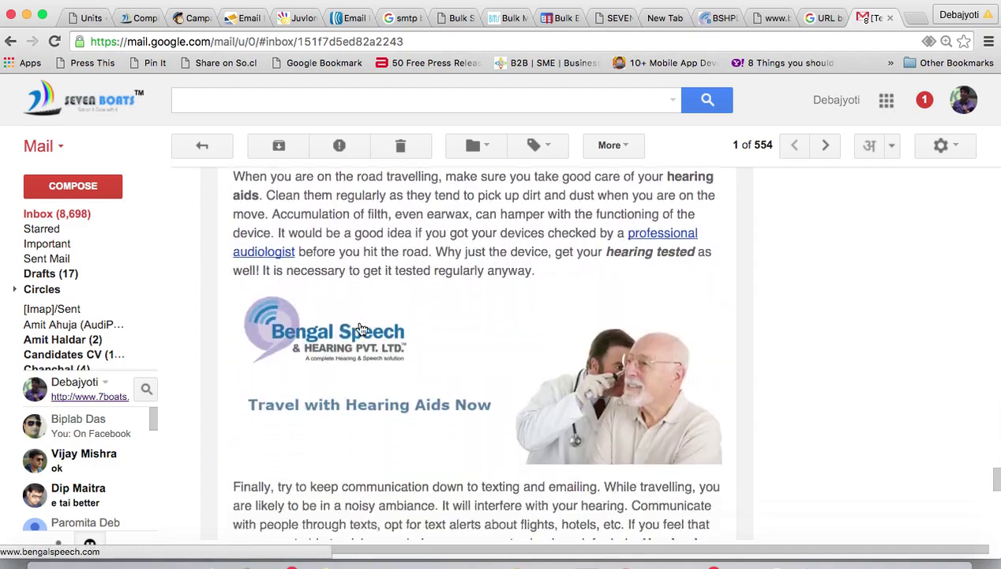
{"action": "scroll", "coordinate": [361, 322], "scroll_direction": "down", "scroll_amount": 5}
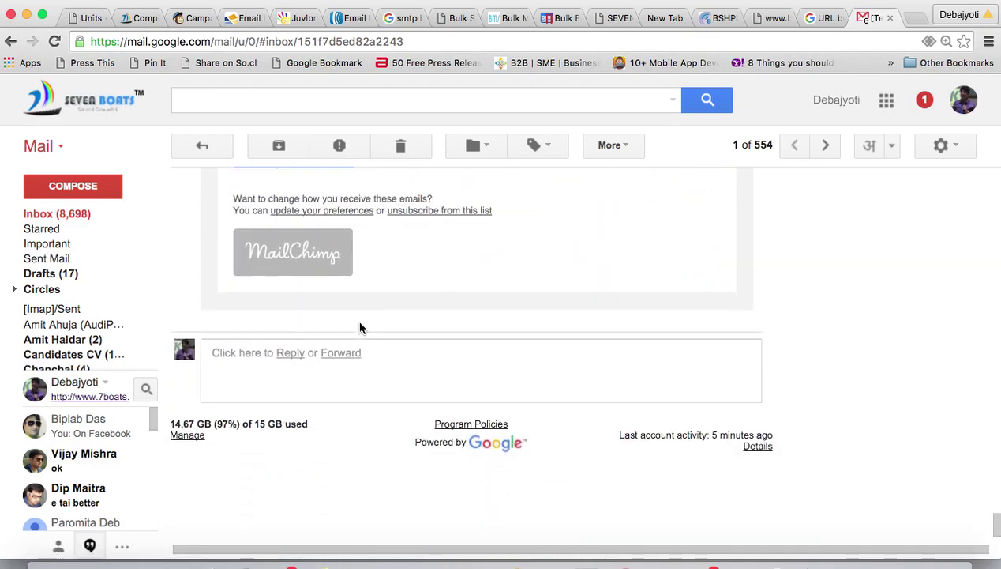
{"action": "scroll", "coordinate": [360, 326], "scroll_direction": "up", "scroll_amount": 10}
{"action": "scroll", "coordinate": [360, 326], "scroll_direction": "up", "scroll_amount": 10}
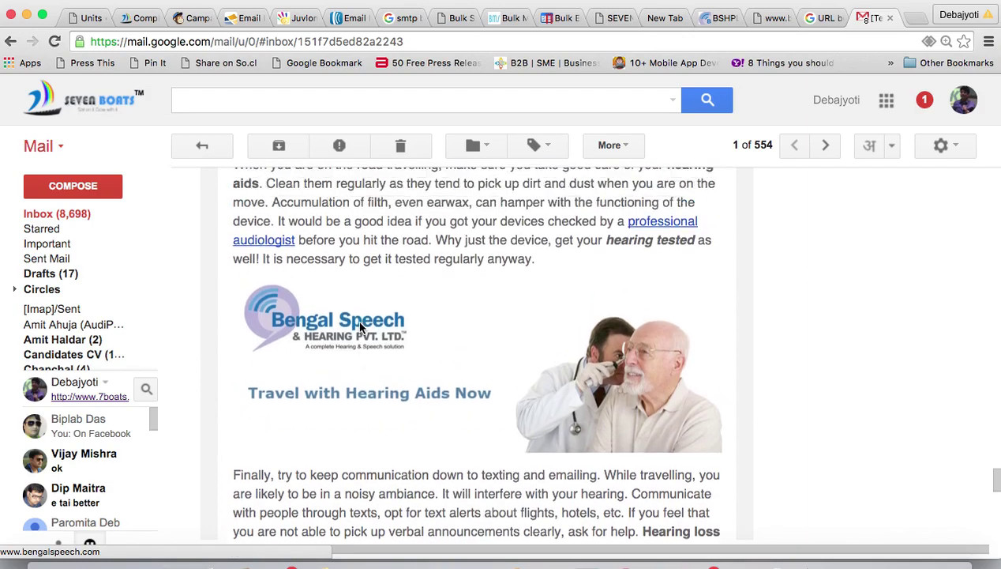
{"action": "scroll", "coordinate": [361, 326], "scroll_direction": "up", "scroll_amount": 12}
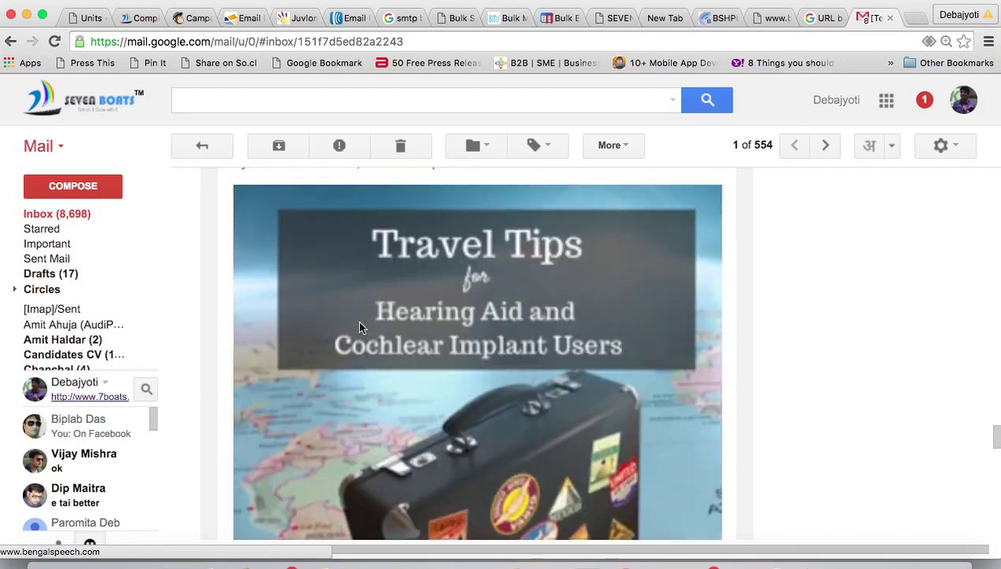
{"action": "scroll", "coordinate": [360, 326], "scroll_direction": "up", "scroll_amount": 12}
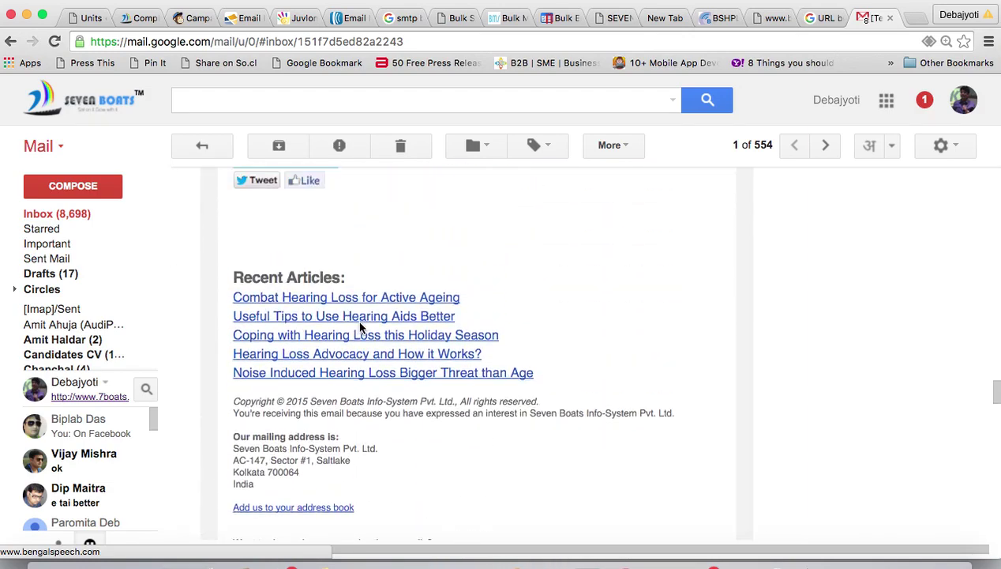
{"action": "scroll", "coordinate": [360, 326], "scroll_direction": "up", "scroll_amount": 12}
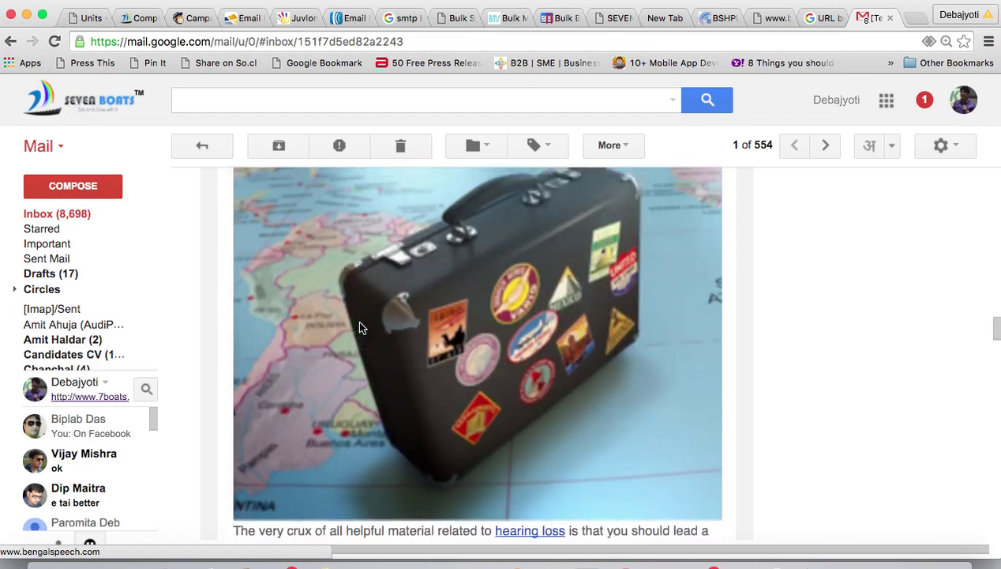
{"action": "scroll", "coordinate": [360, 326], "scroll_direction": "up", "scroll_amount": 5}
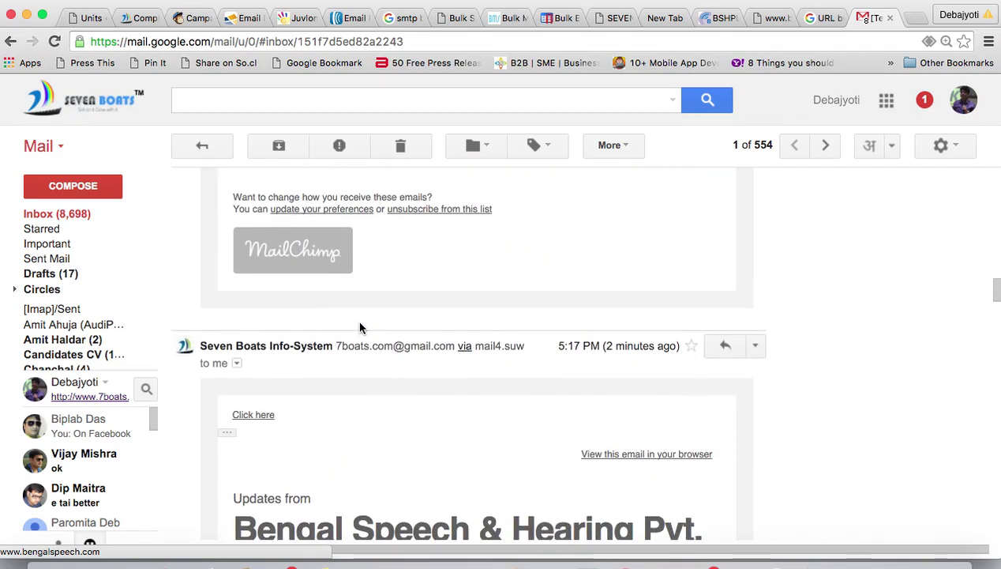
{"action": "scroll", "coordinate": [360, 327], "scroll_direction": "down", "scroll_amount": 4}
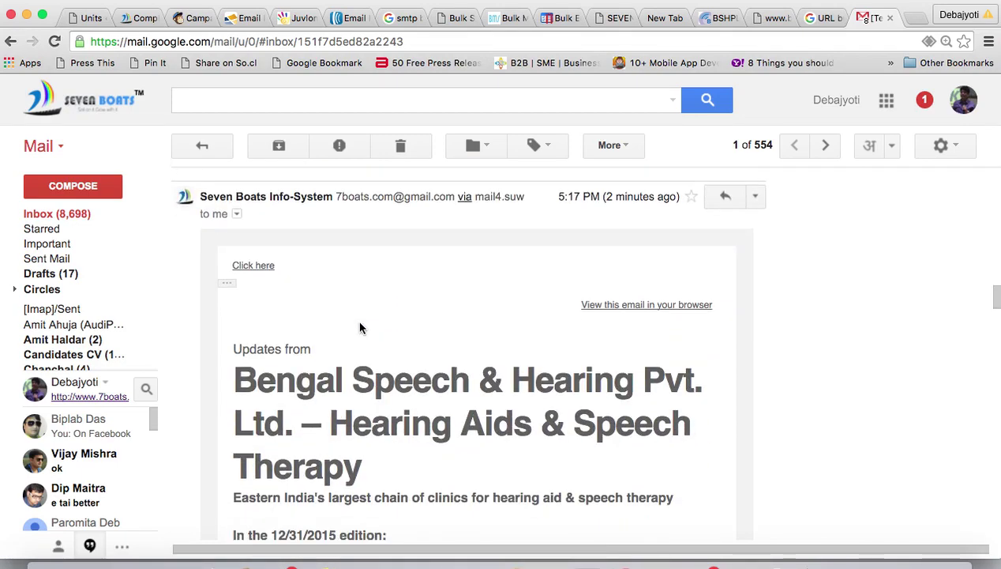
{"action": "scroll", "coordinate": [360, 328], "scroll_direction": "up", "scroll_amount": 10}
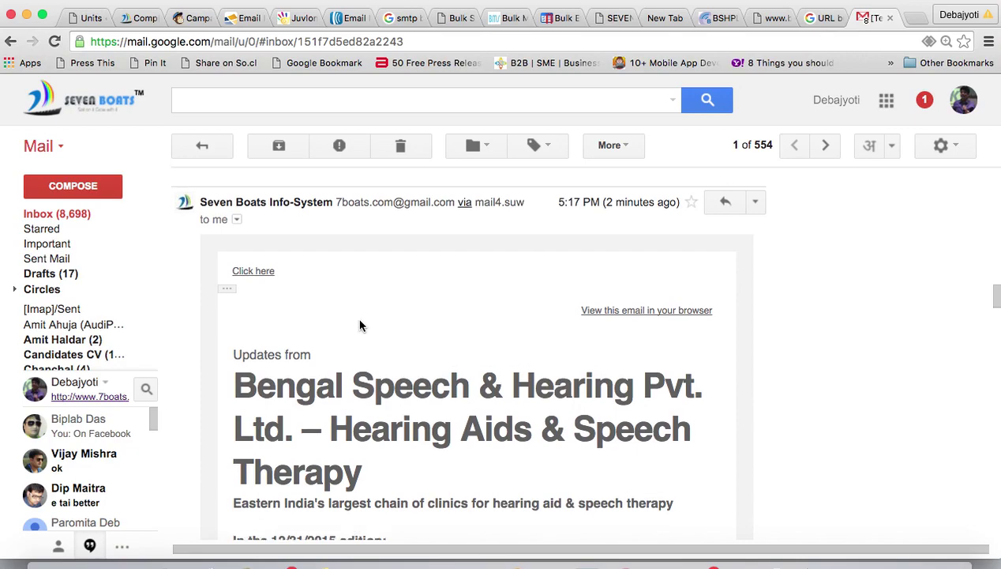